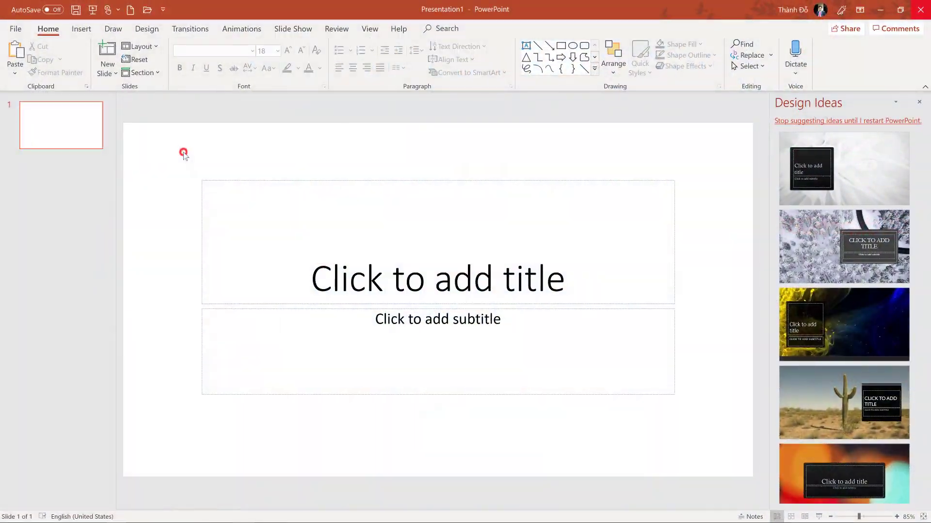
Step: Switch the slide to the Blank layout with no placeholders
click(156, 49)
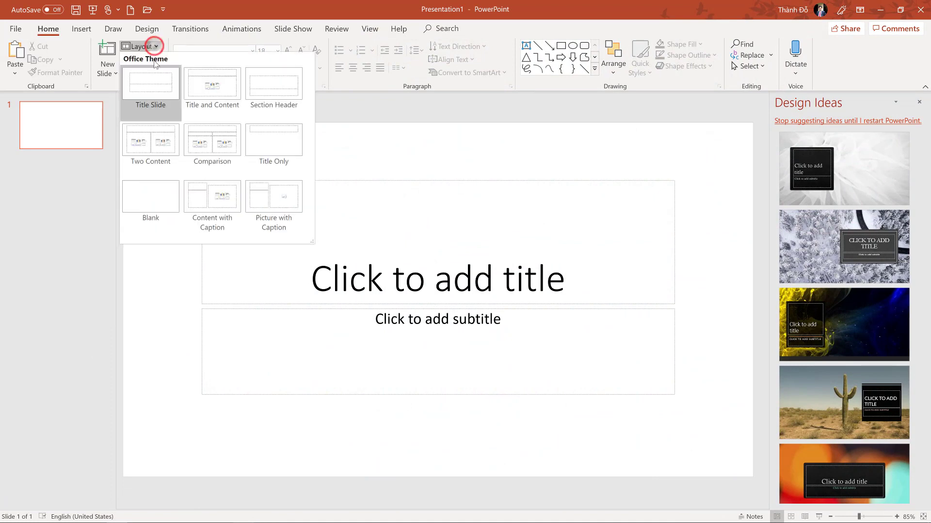
click(131, 193)
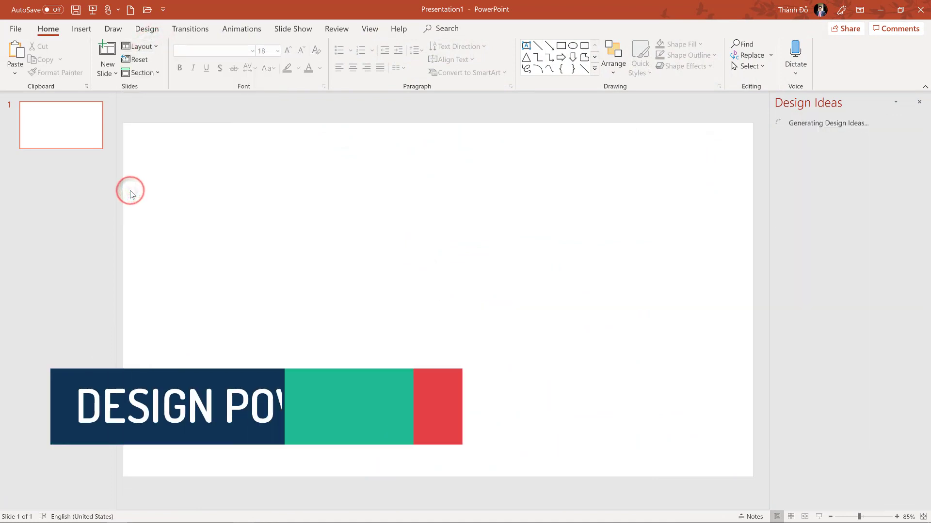
click(919, 102)
Step: Fill the slide background with the light blue texture
right_click(362, 180)
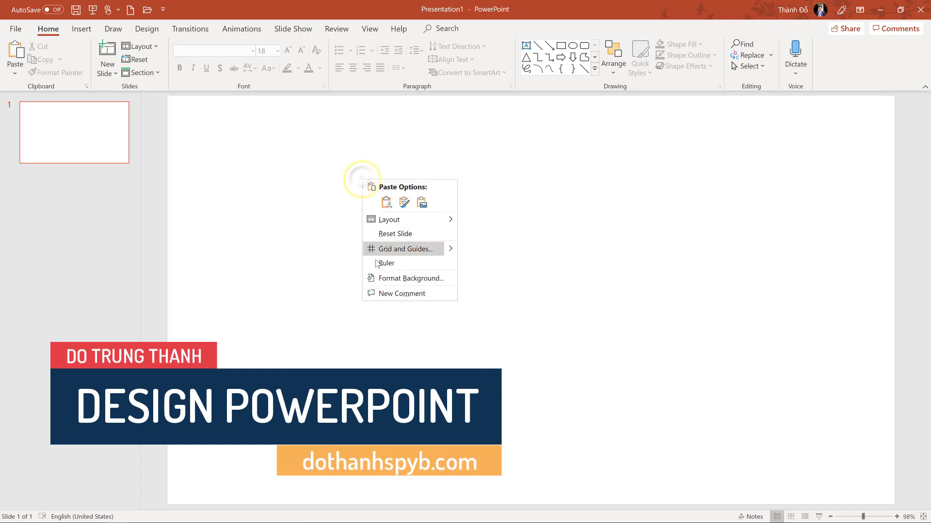
click(402, 279)
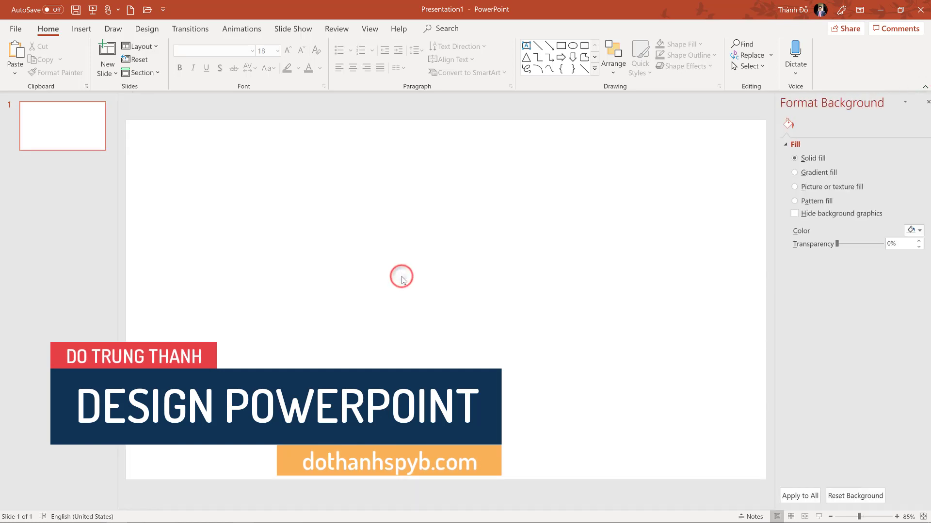
click(797, 187)
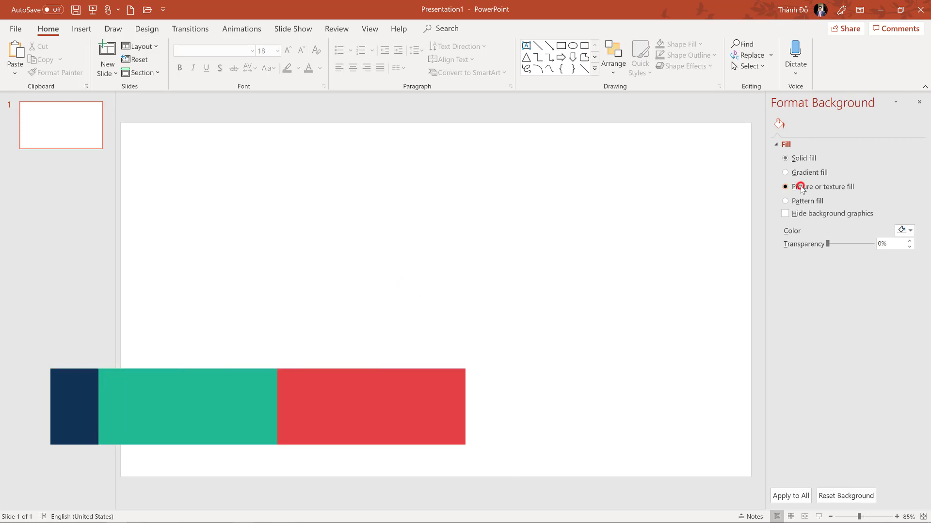
click(905, 259)
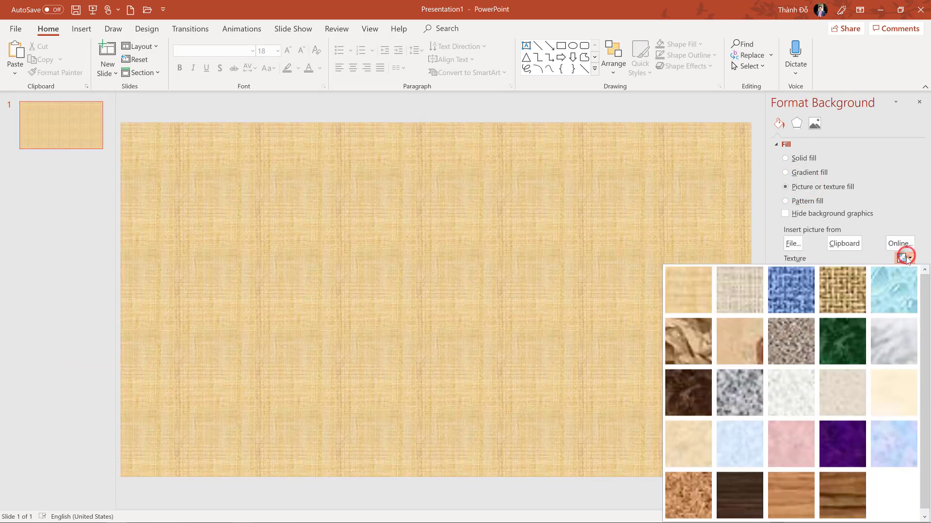
click(748, 443)
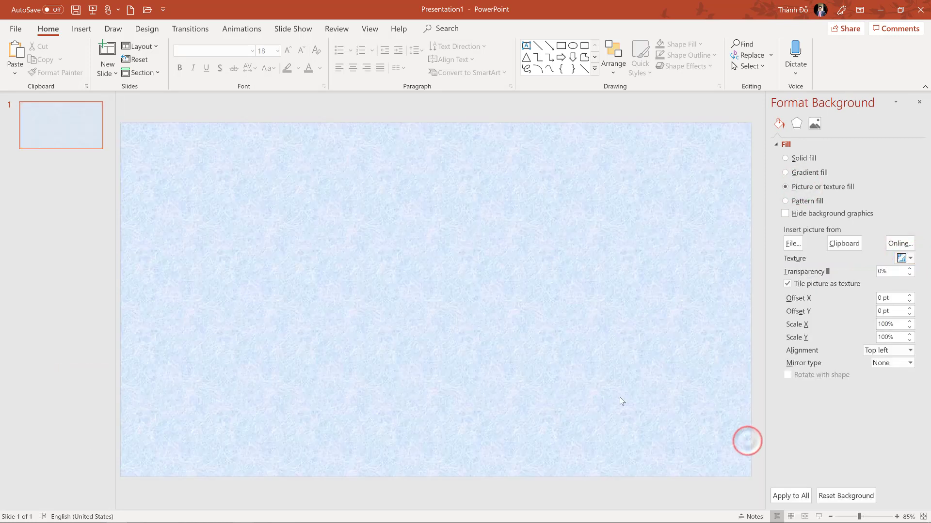
click(920, 102)
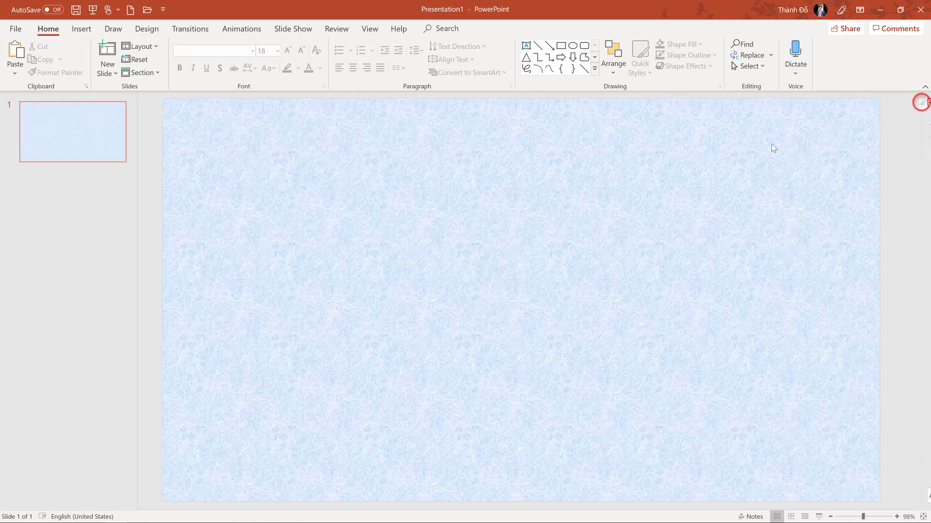
Step: Insert the photo of the woman sitting on a railing
click(81, 29)
click(80, 53)
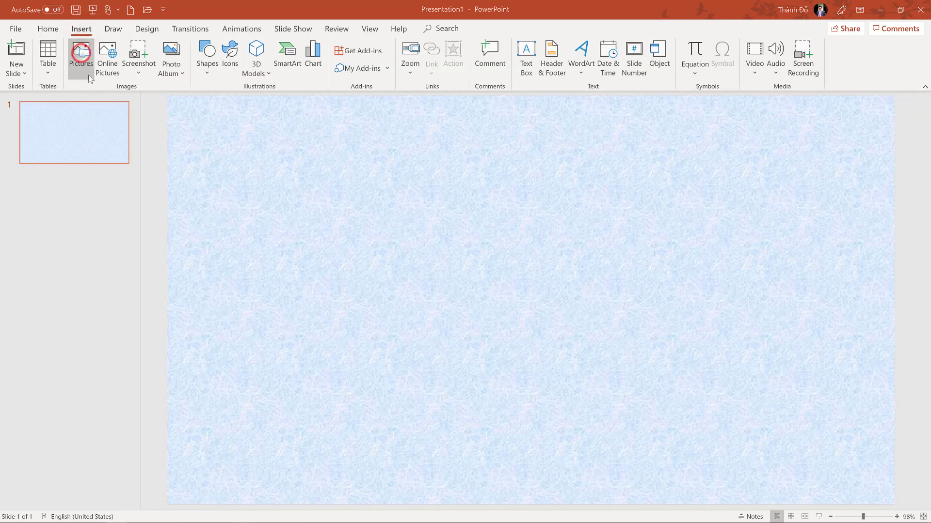
double_click(531, 349)
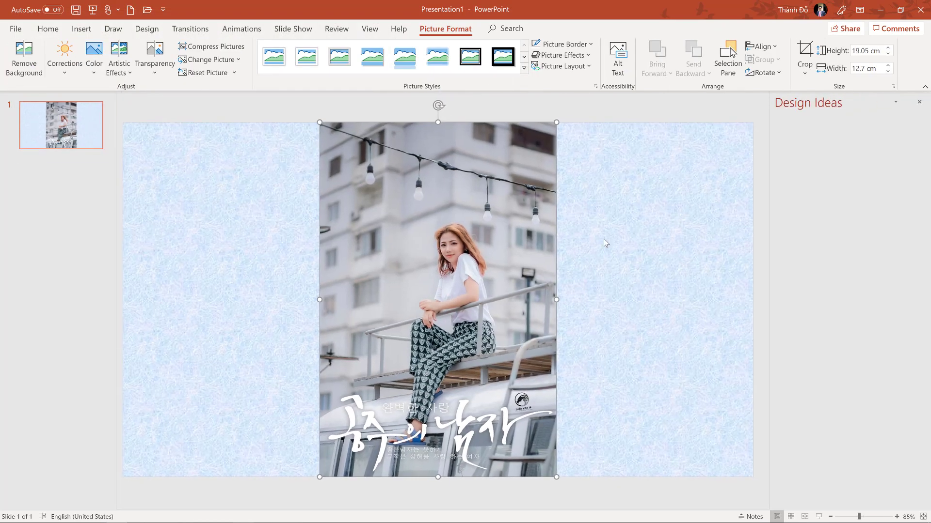
click(920, 103)
Step: Crop the photo's bottom, right, left and top edges to about 10.95 by 6.1 cm
click(806, 78)
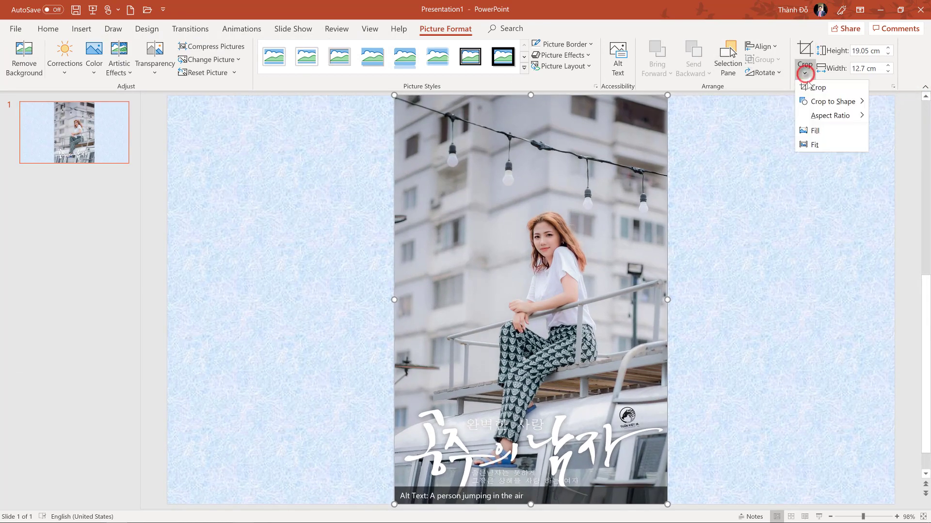
click(818, 85)
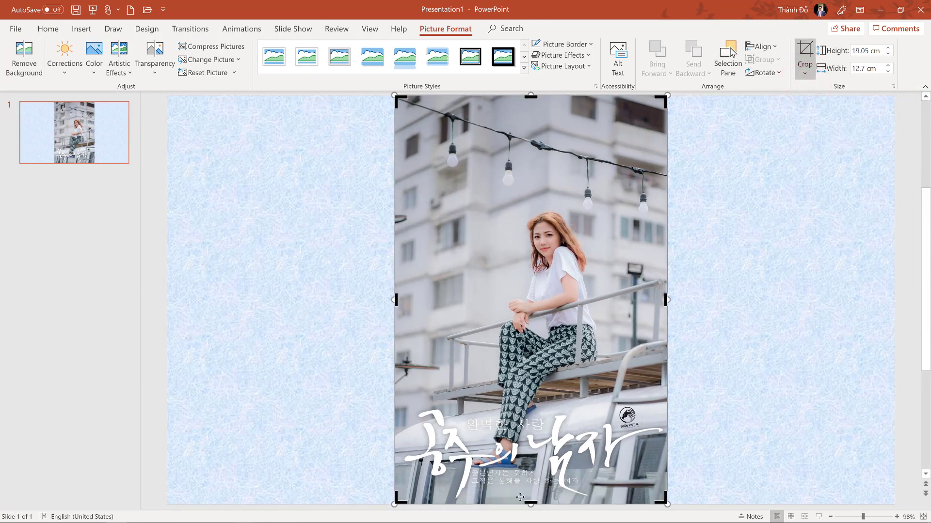
drag(531, 504, 525, 400)
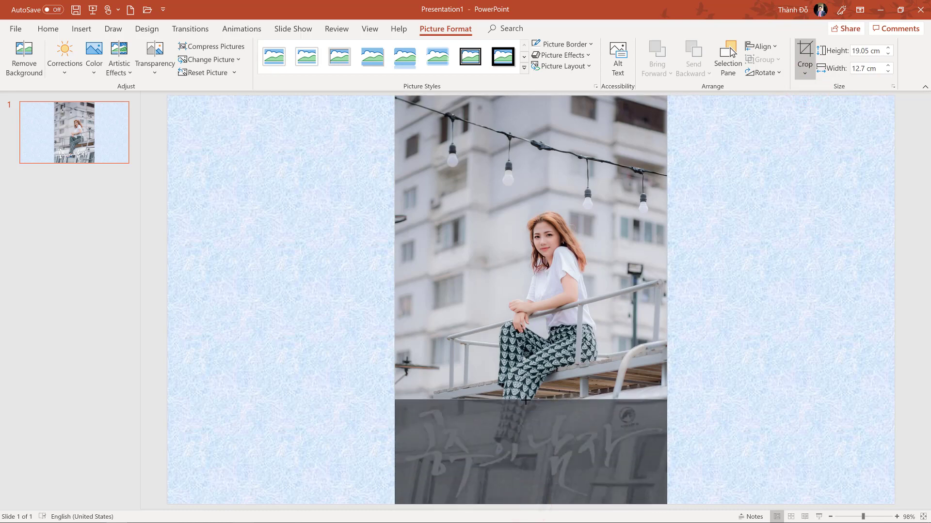
drag(526, 400, 525, 402)
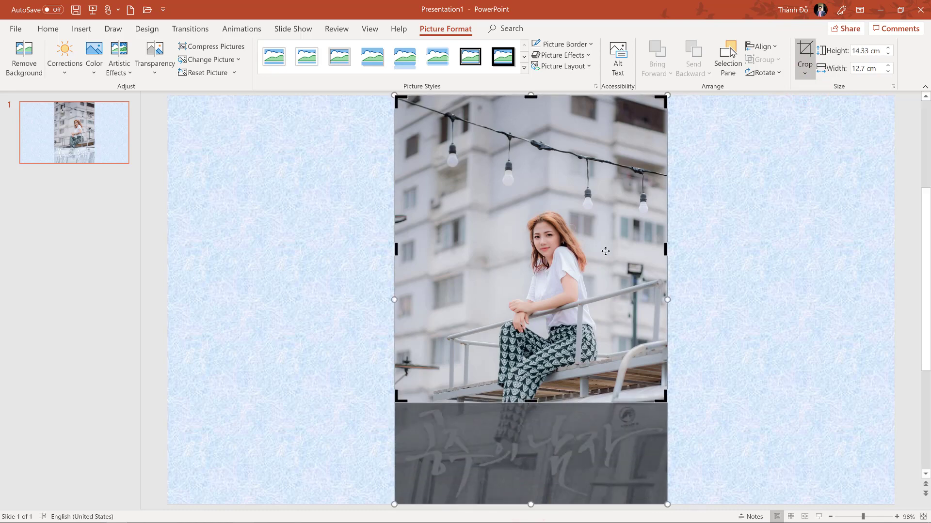
drag(666, 249, 616, 248)
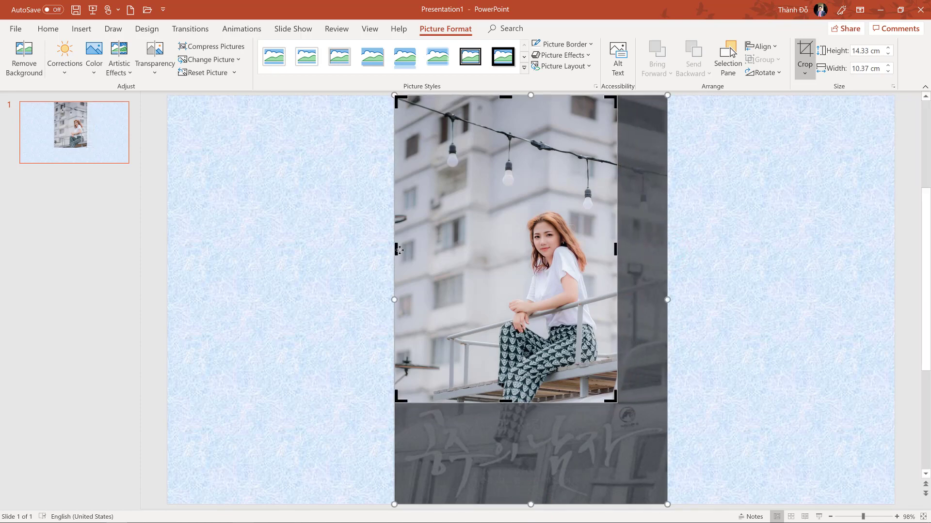
drag(395, 250, 489, 258)
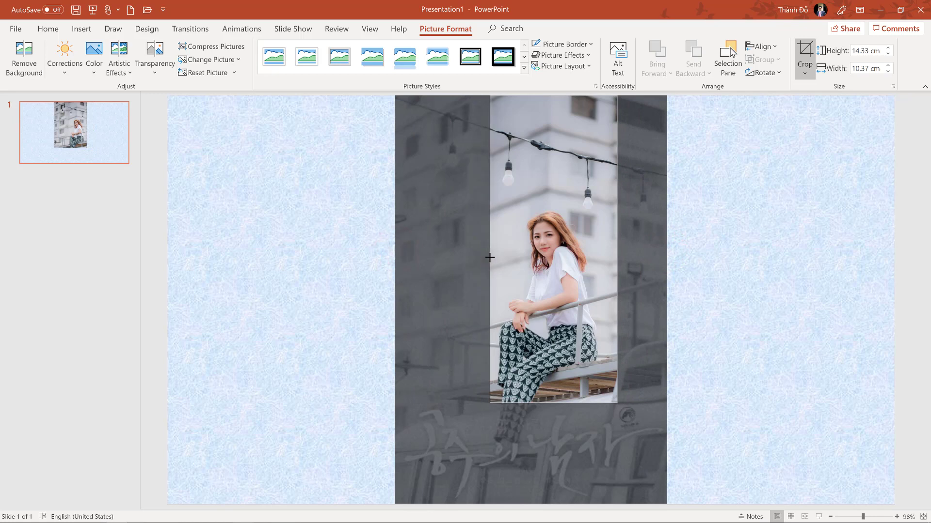
drag(486, 258, 495, 249)
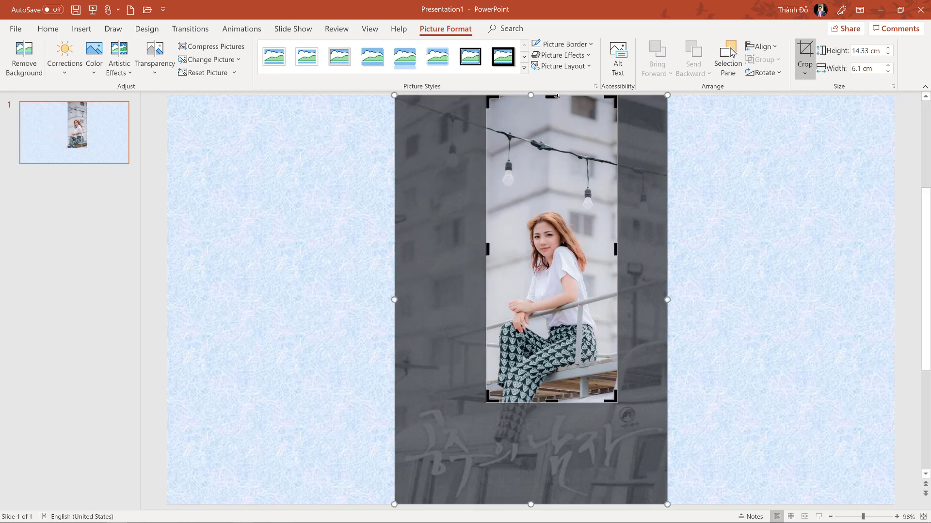
drag(553, 97, 551, 169)
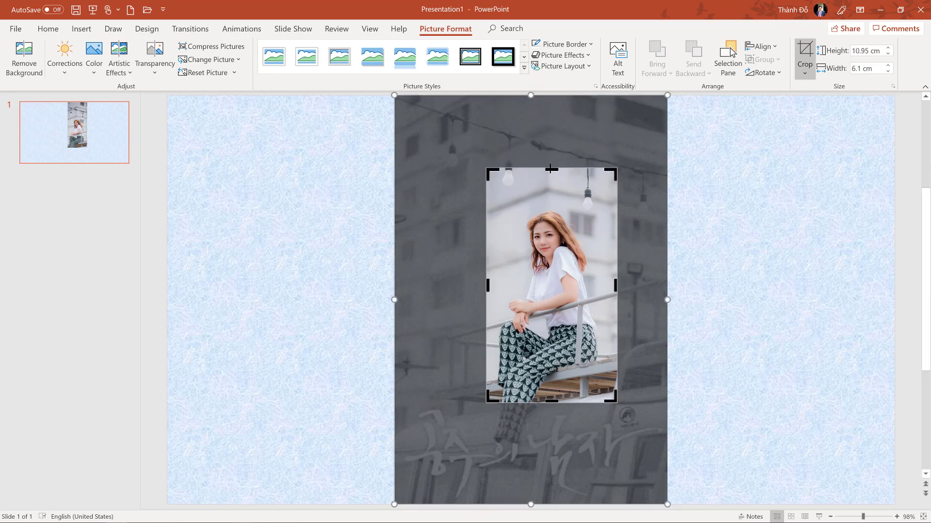
click(804, 73)
click(804, 85)
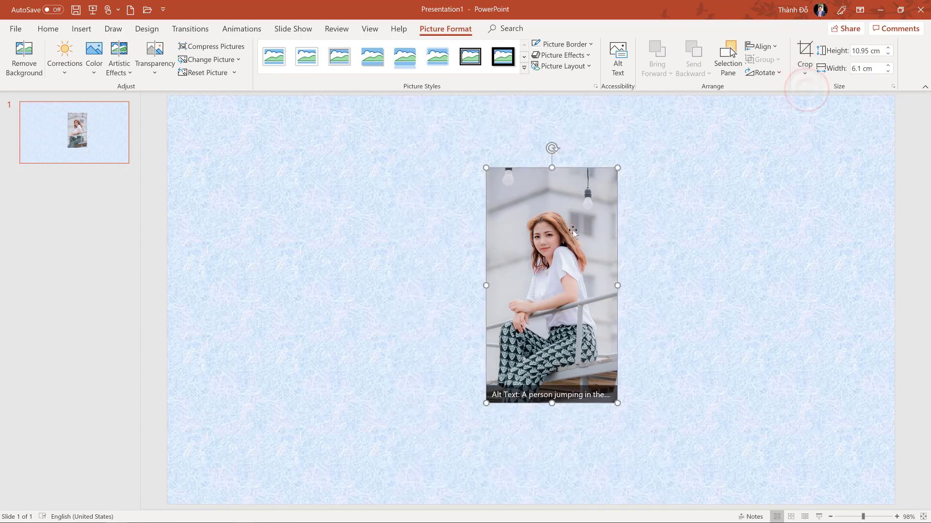
Step: Snip the photo's top-right corner and enlarge it to 19.08 by 10.62 cm along the left edge
click(805, 75)
mouse_move(831, 100)
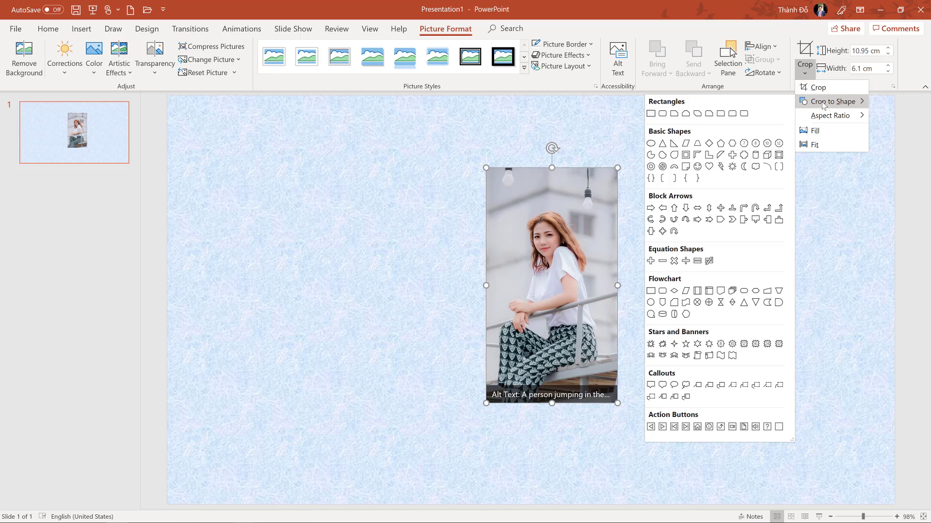
click(673, 114)
drag(581, 242, 263, 170)
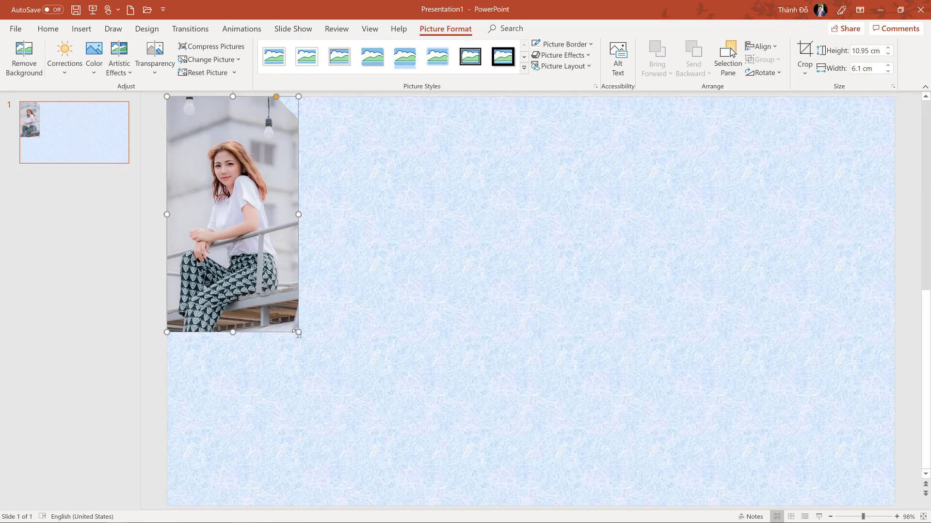
drag(297, 333, 395, 444)
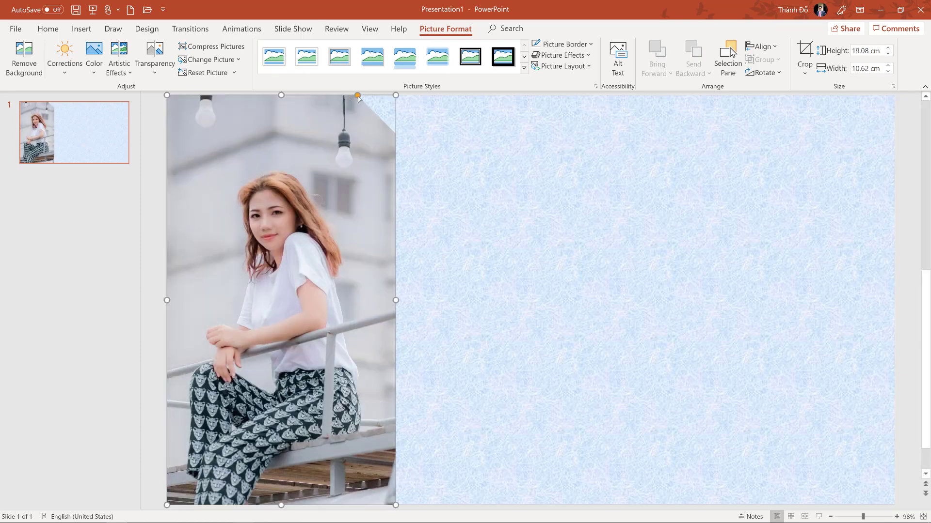
drag(357, 97, 328, 101)
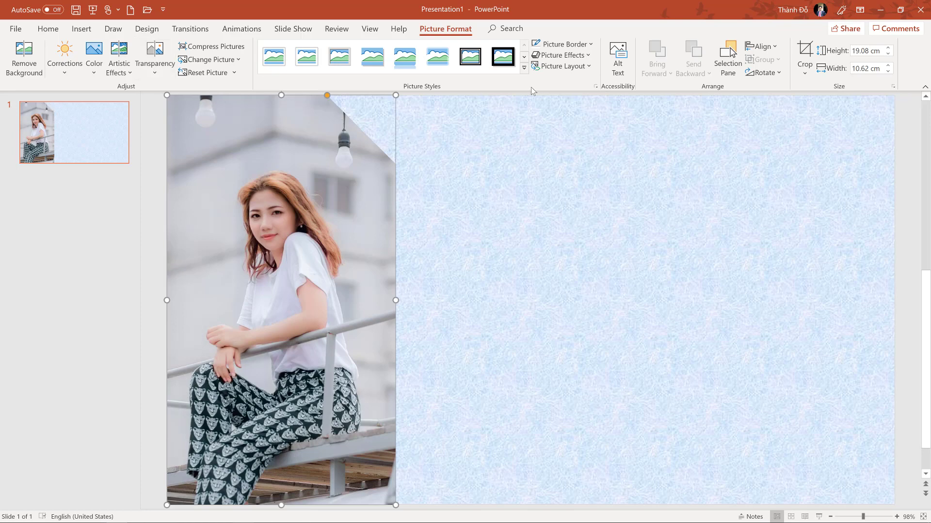
click(82, 29)
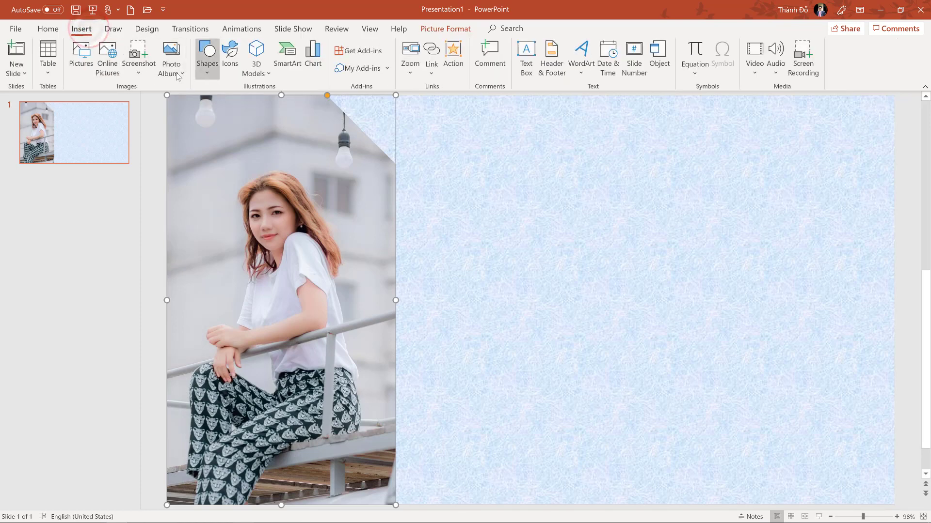
click(203, 73)
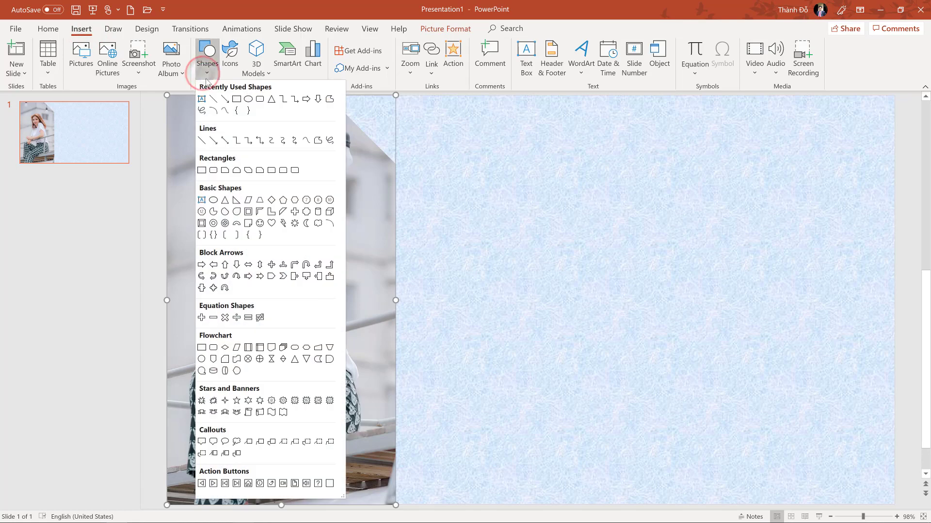
Step: Draw a 3.26 by 33.87 cm blue rectangle across the slide top, behind the photo
click(237, 100)
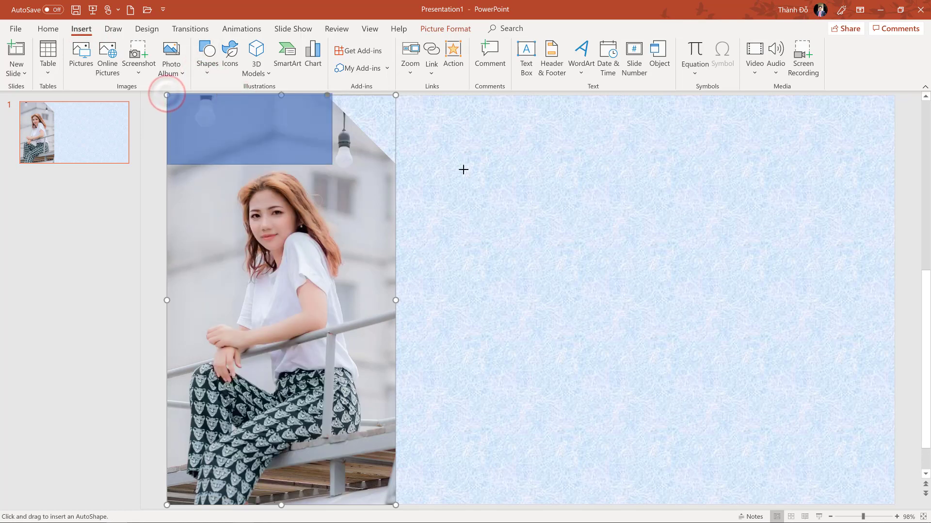
drag(181, 137, 892, 164)
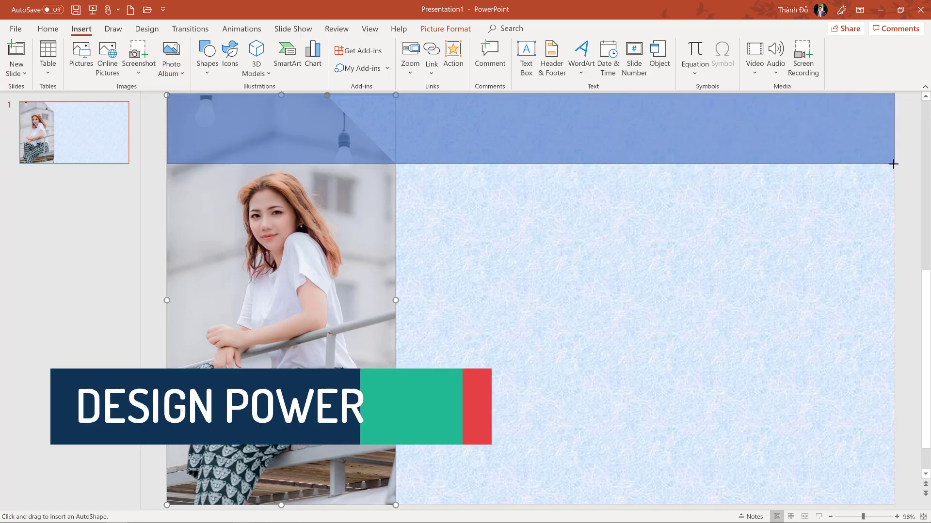
drag(893, 164, 894, 164)
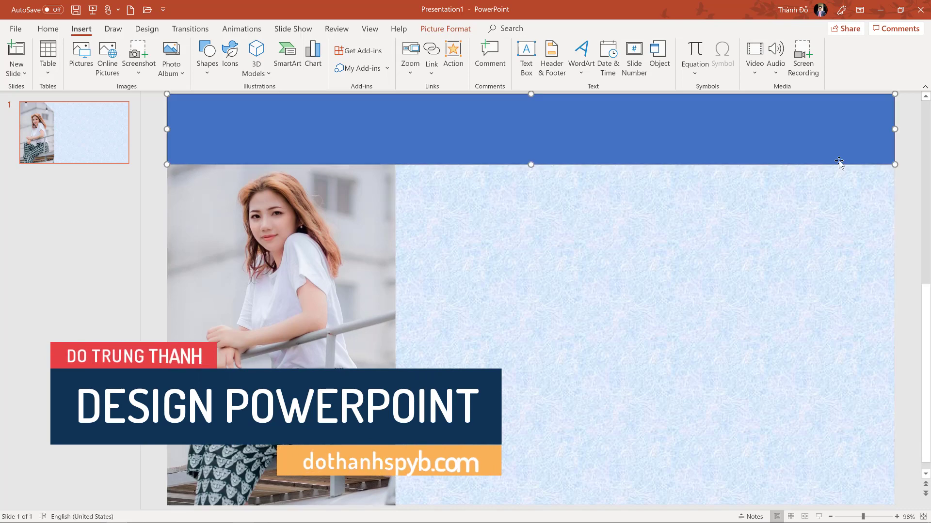
right_click(507, 123)
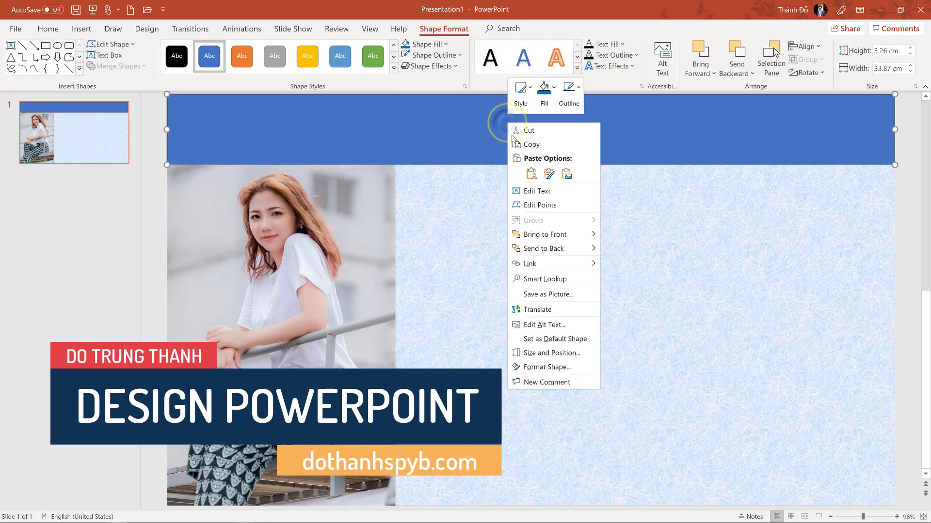
click(543, 248)
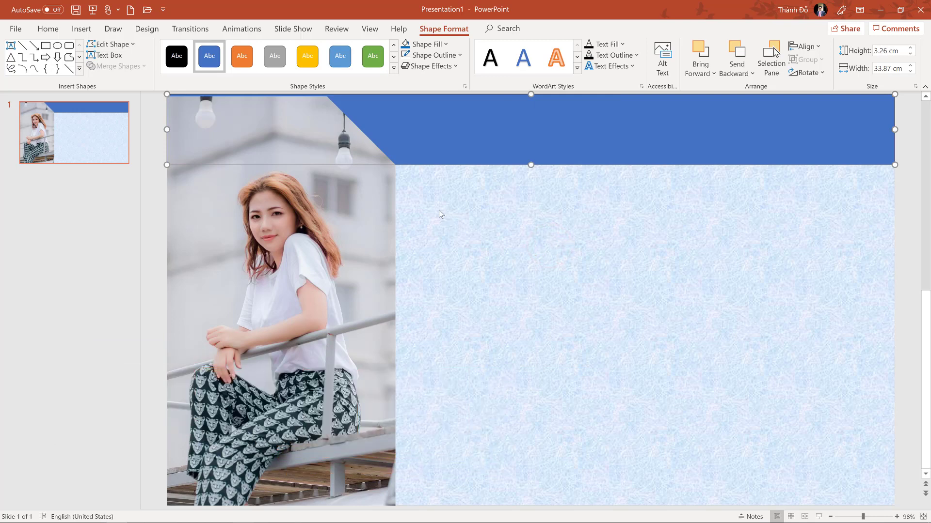
Step: Adjust the photo's top-right corner and nudge the header bar slightly down
click(325, 236)
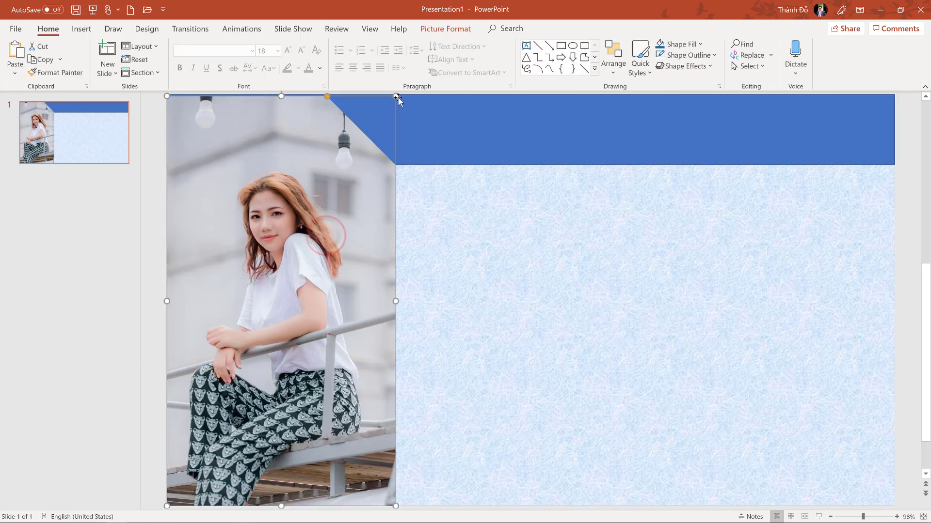
drag(395, 97, 395, 97)
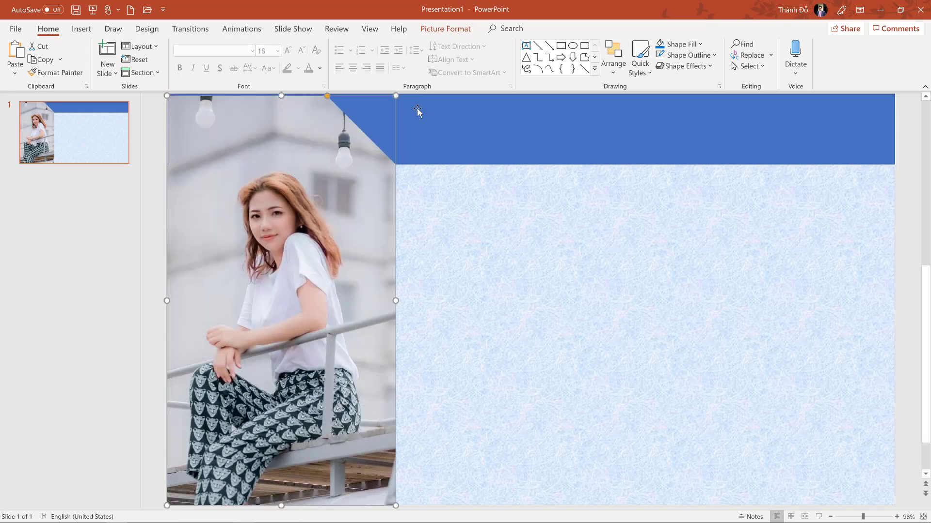
click(447, 119)
drag(499, 119, 500, 122)
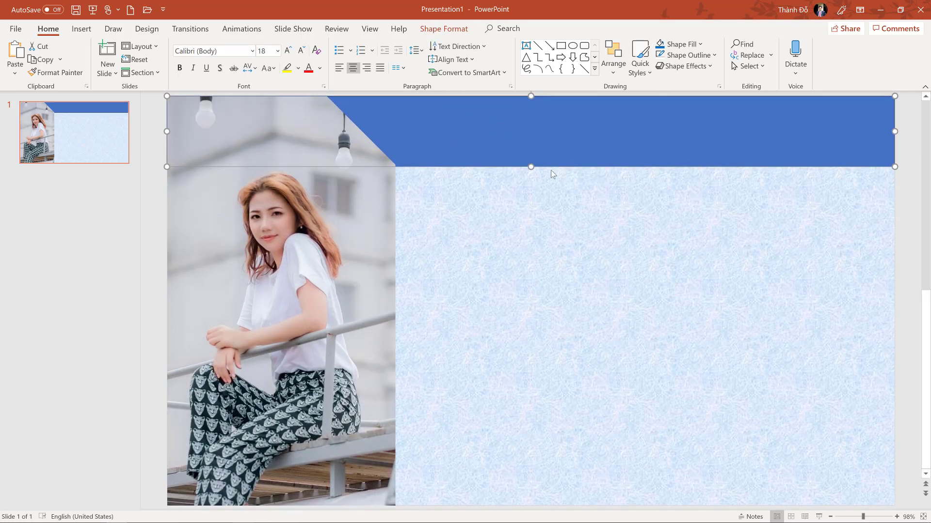
click(295, 147)
click(325, 97)
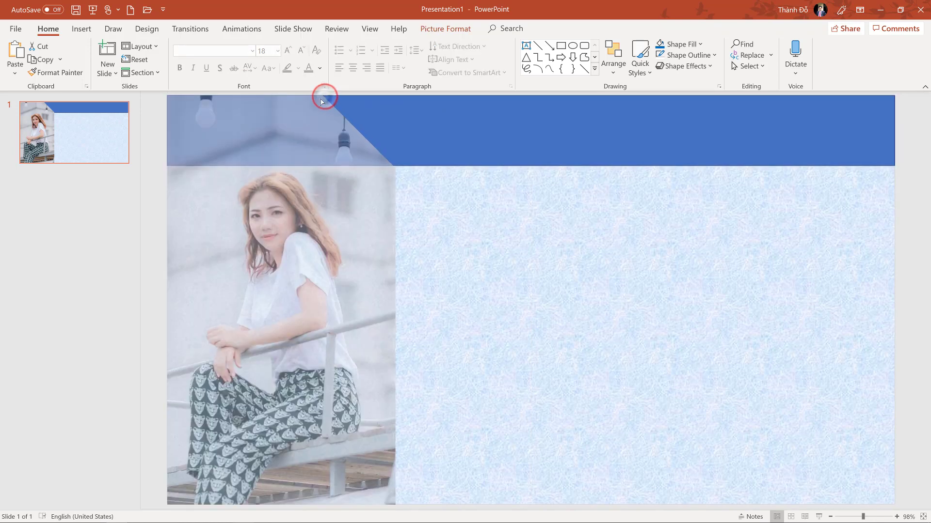
click(322, 102)
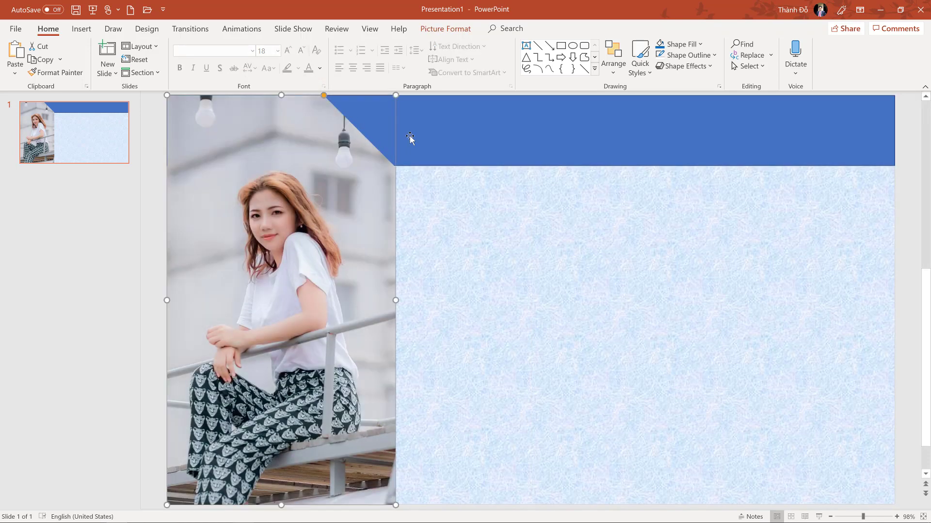
Step: Make the blue header bar deeper by lowering its bottom edge
click(532, 153)
click(531, 166)
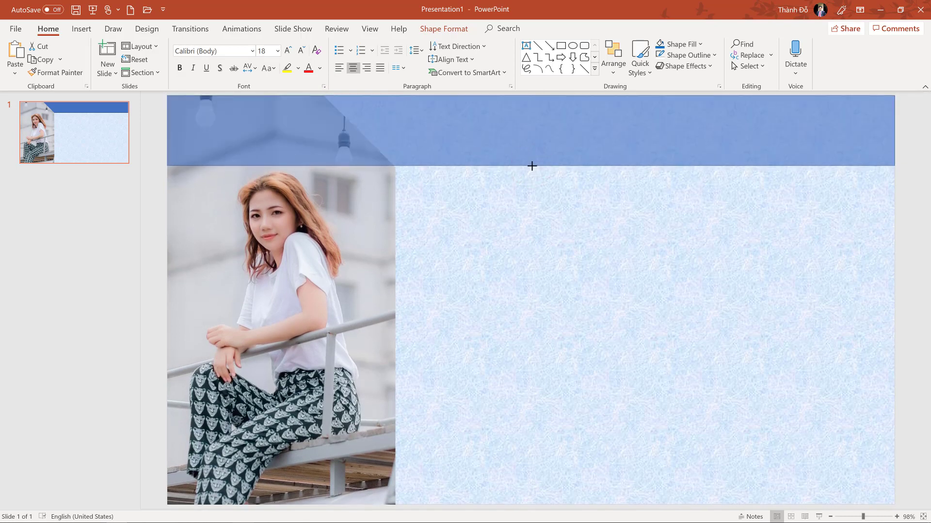
drag(532, 167, 531, 167)
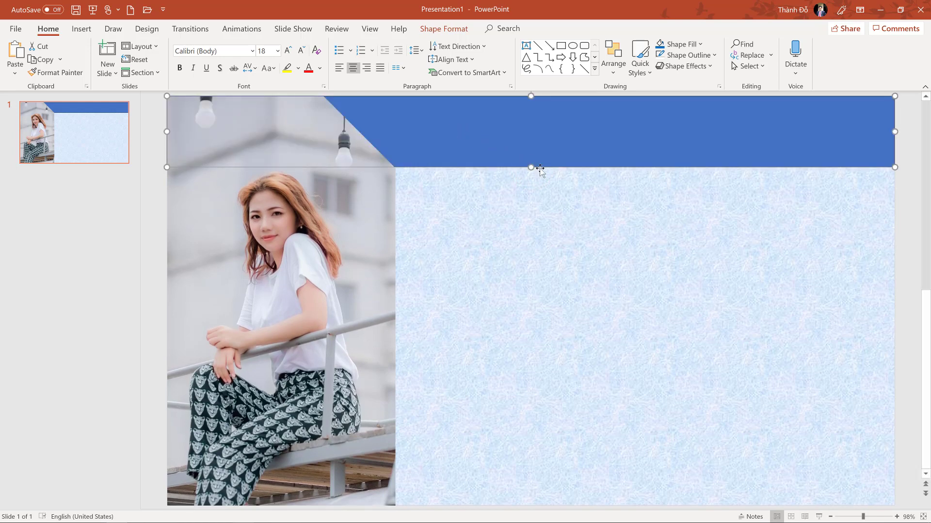
drag(531, 169, 461, 178)
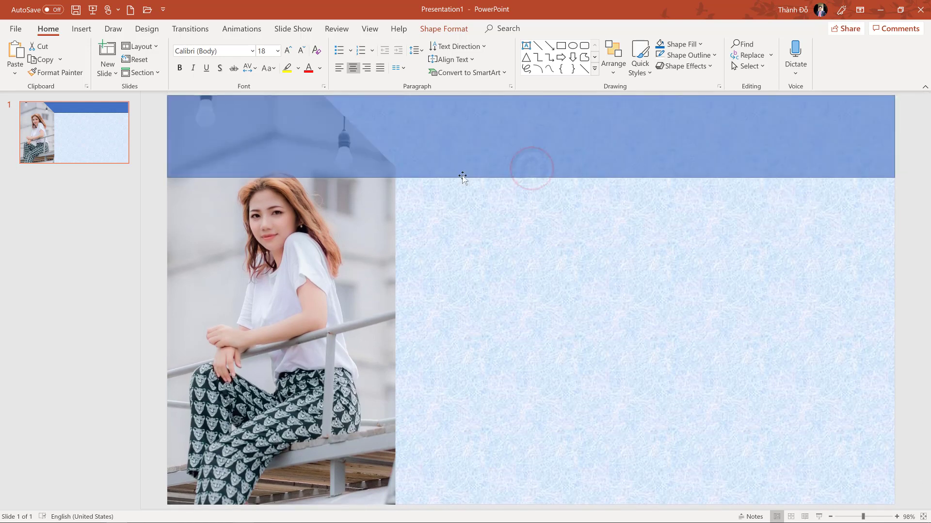
Step: Widen the photo's snipped corner so the diagonal ends at the bar's lower edge
click(260, 144)
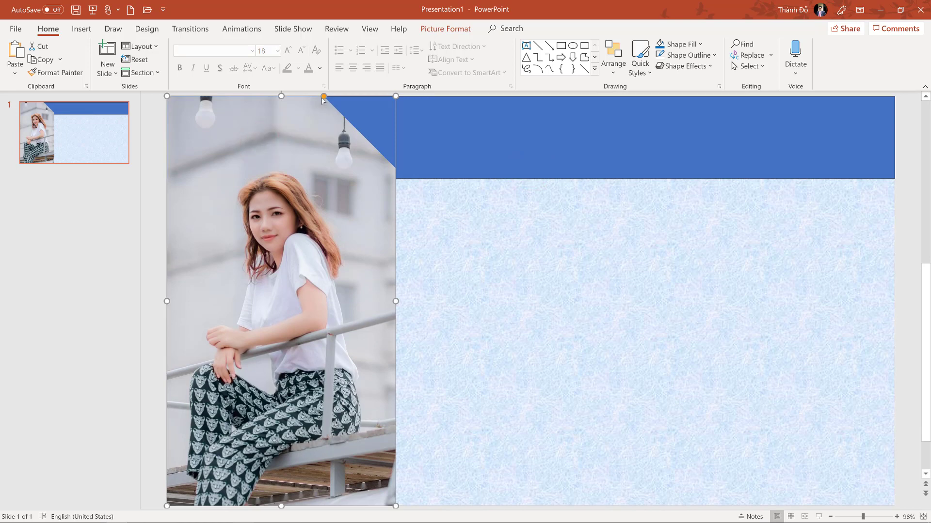
drag(321, 99, 313, 104)
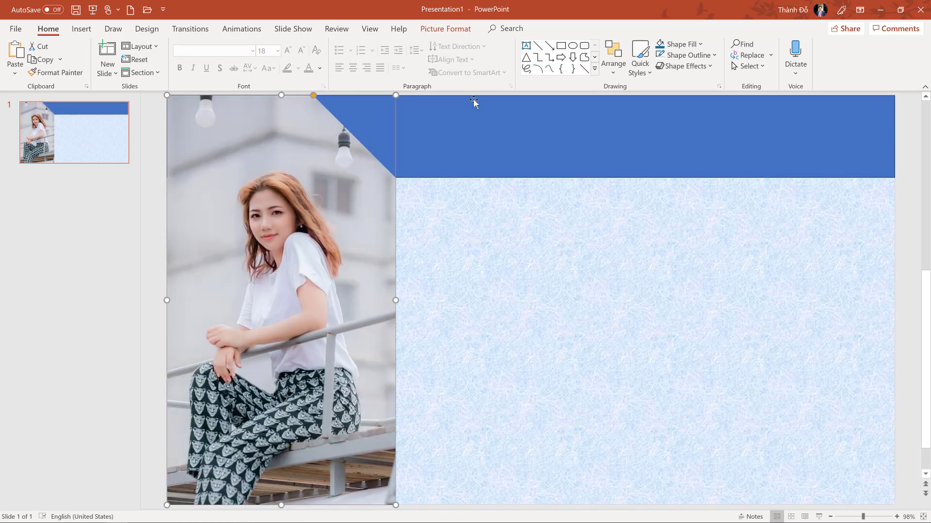
click(476, 119)
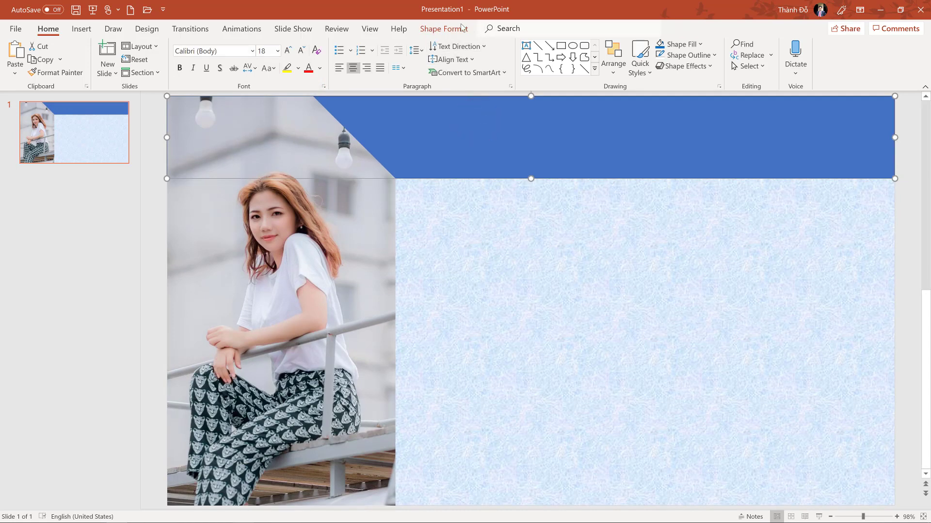
Step: Remove the header bar's outline and fill it with standard Blue
click(448, 27)
click(453, 55)
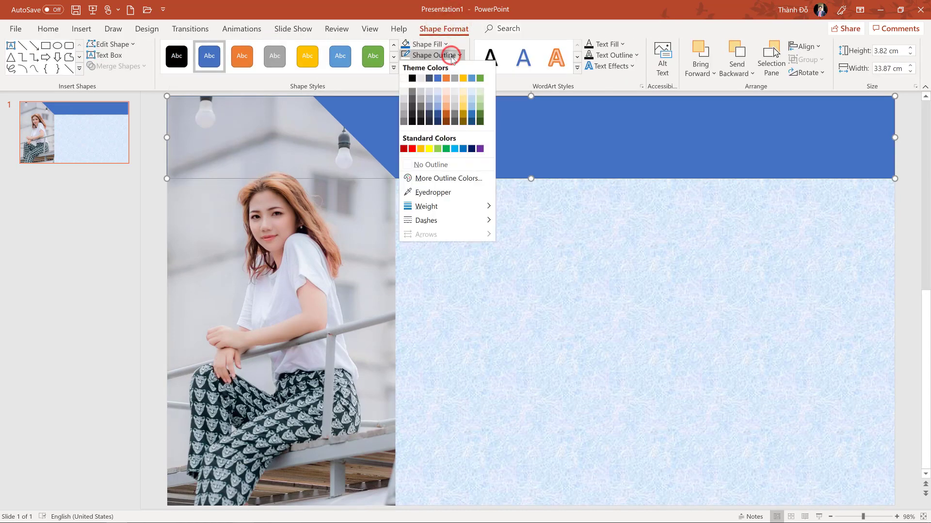
click(428, 165)
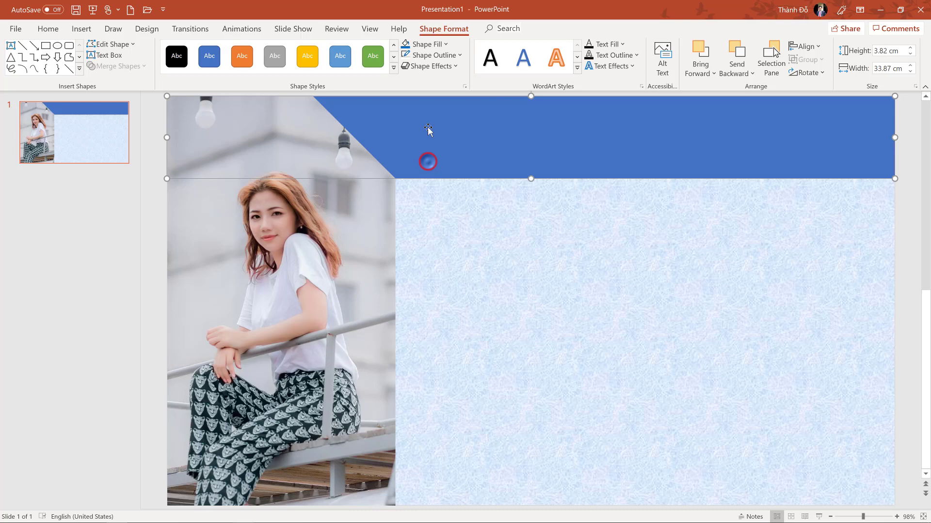
click(438, 44)
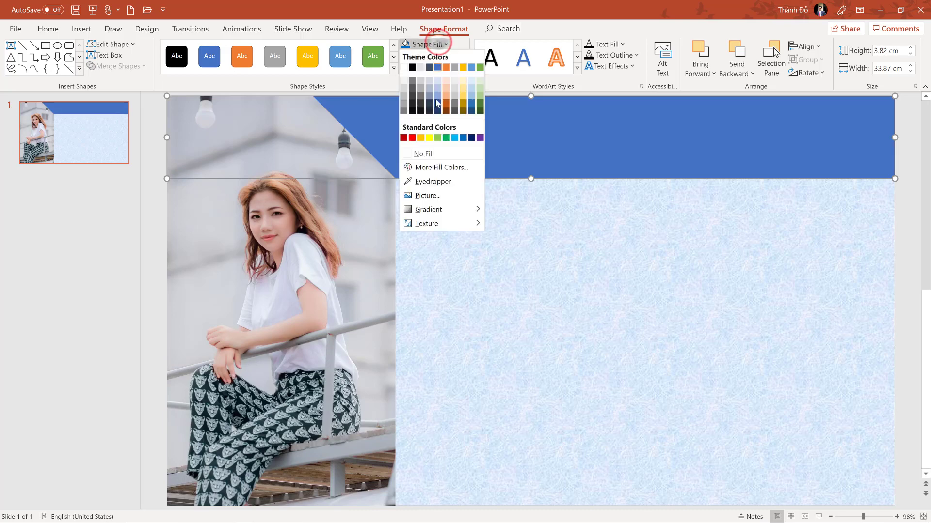
click(463, 138)
click(490, 289)
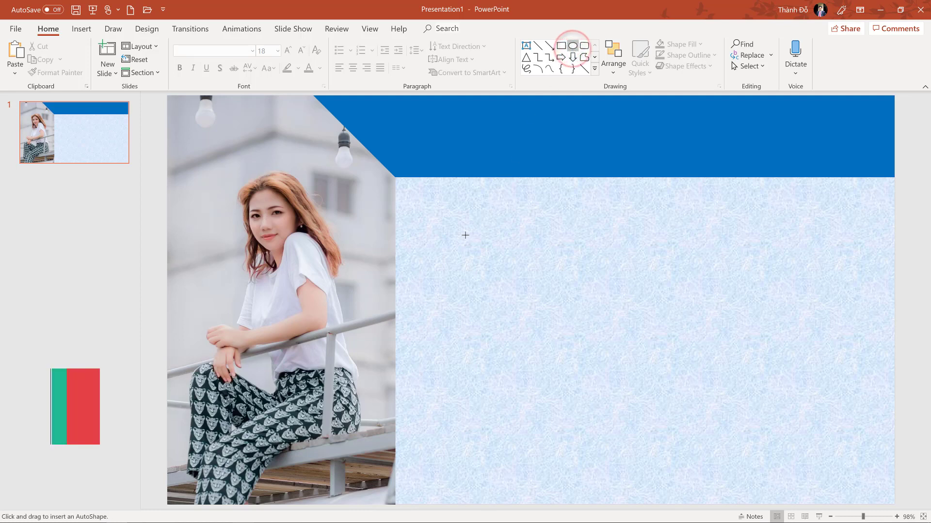
Step: Draw a 2.47 cm circle straddling the photo's right edge below the header bar
mouse_move(465, 235)
mouse_down()
mouse_move(555, 306)
mouse_move(532, 271)
mouse_move(416, 237)
mouse_move(423, 247)
mouse_up()
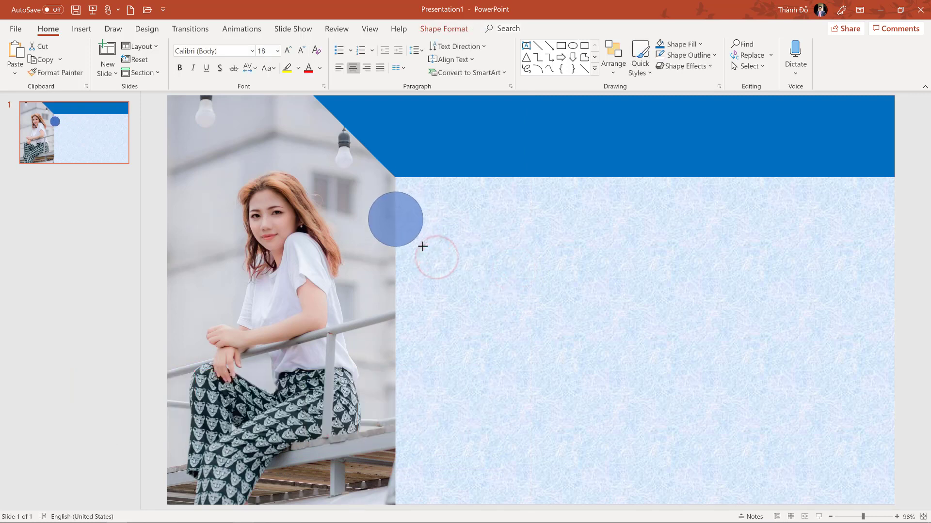
drag(366, 190, 368, 192)
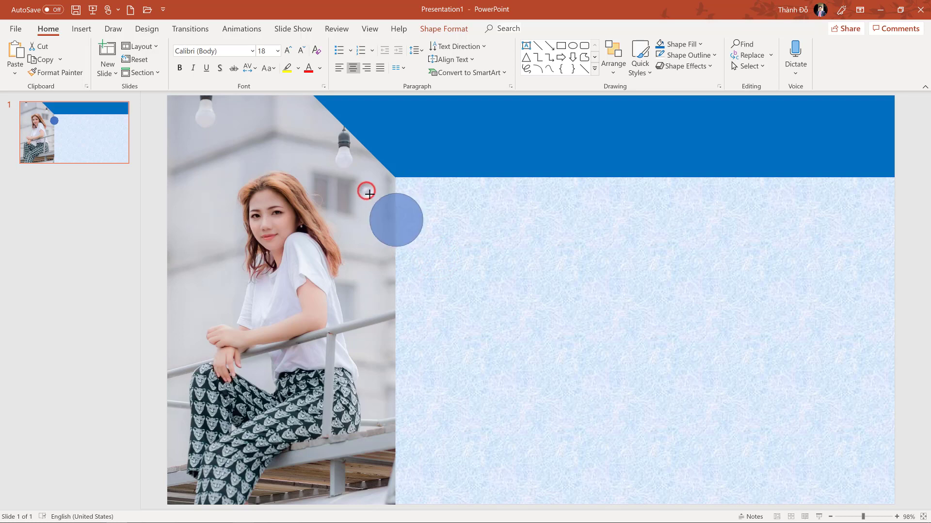
drag(402, 218, 397, 220)
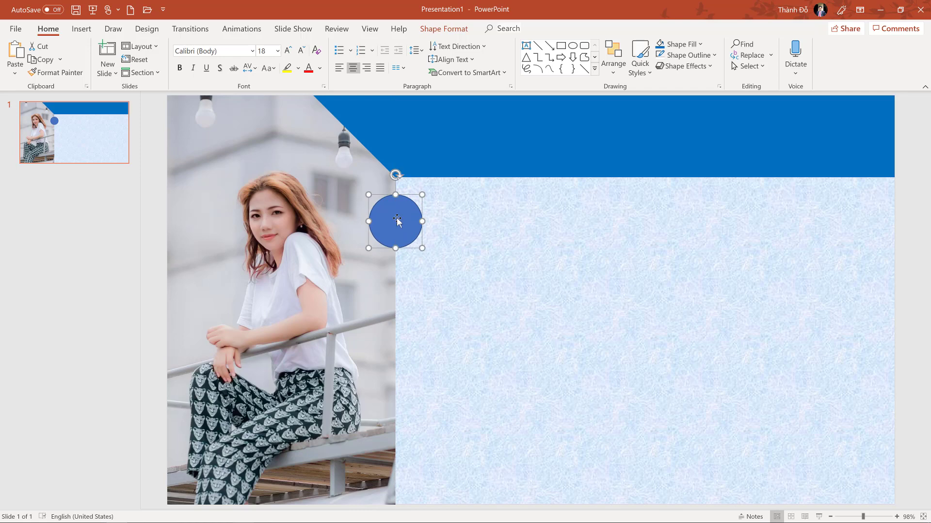
click(450, 29)
click(457, 55)
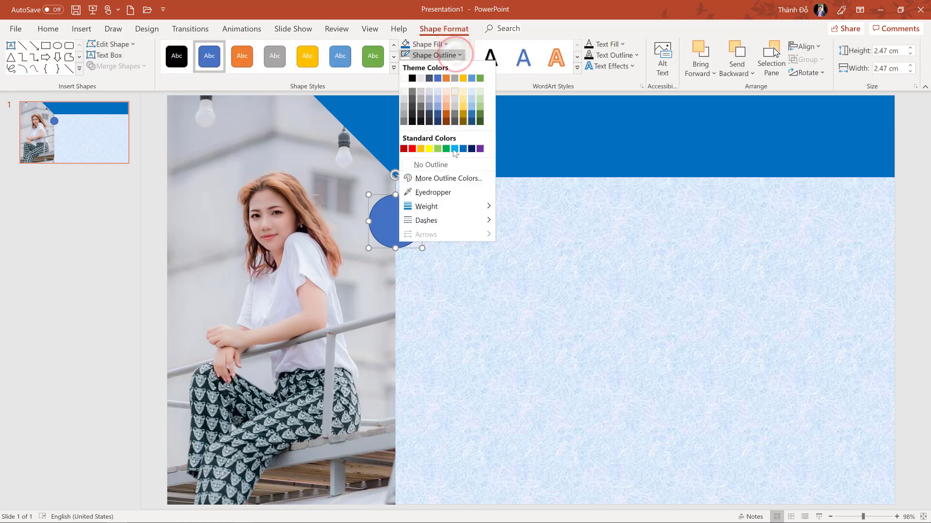
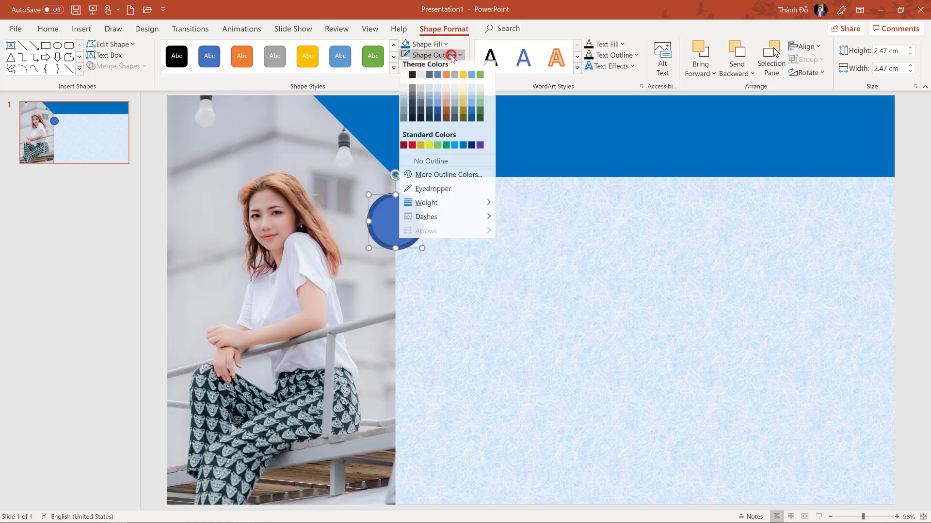
Step: Give the circle beside the photo a white outline and a solid green fill
click(403, 78)
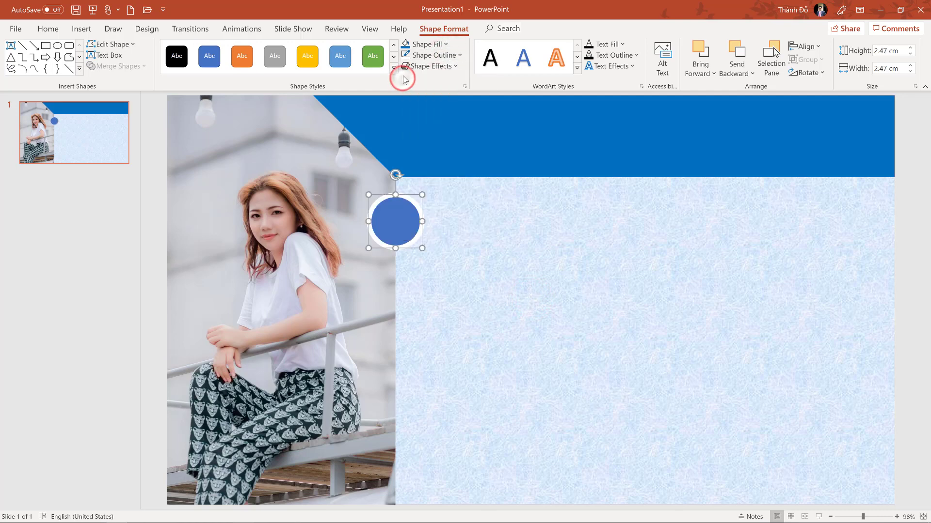
click(441, 45)
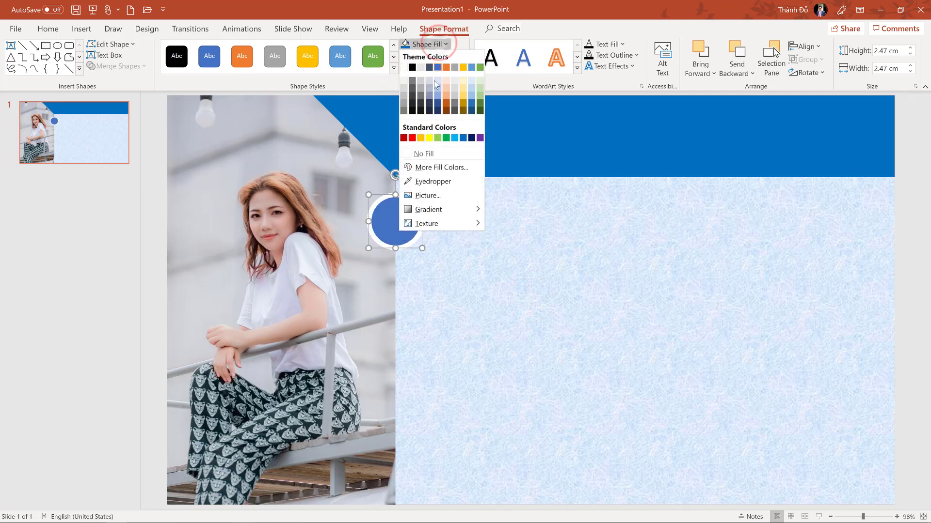
click(446, 138)
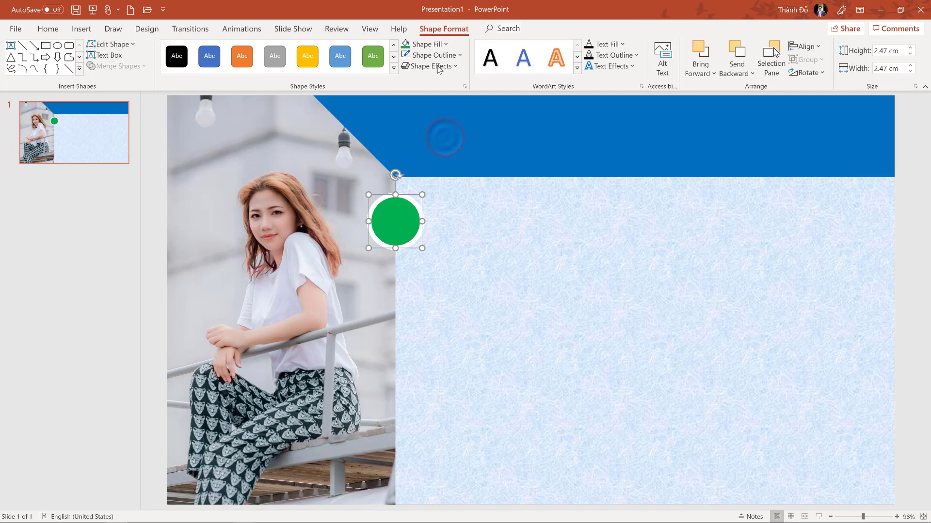
Step: Apply an Inner shadow preset to the green circle
click(456, 66)
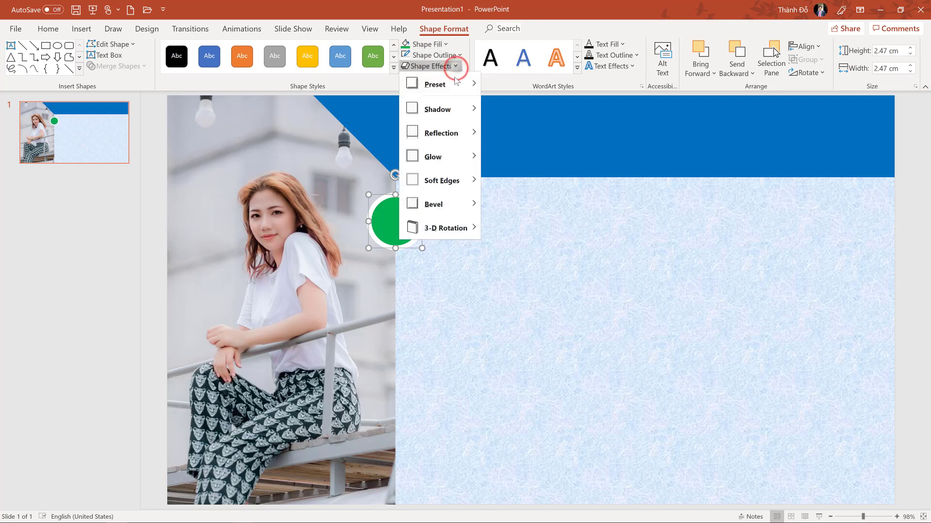
click(457, 111)
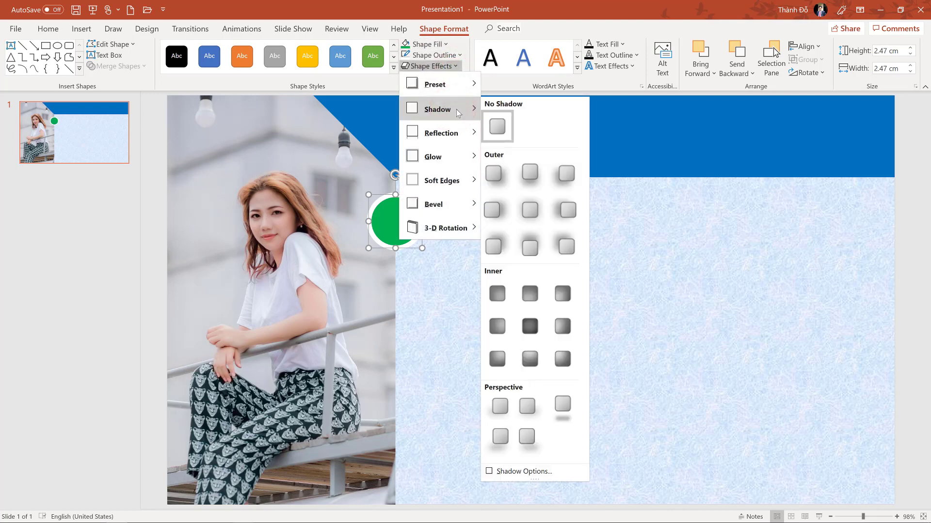
click(553, 294)
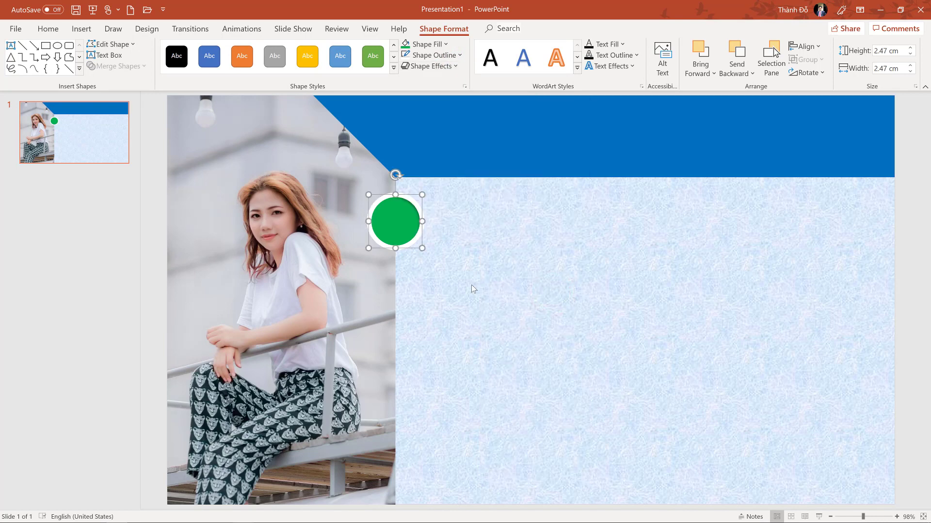
Step: In Format Shape's Effects > Shadow settings, set blur to 14 pt and distance to 10 pt
click(463, 87)
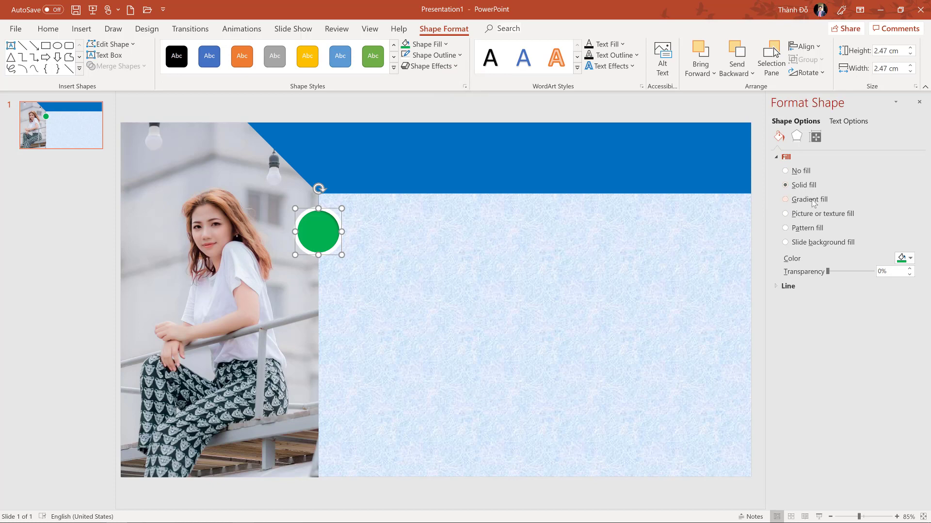
click(796, 135)
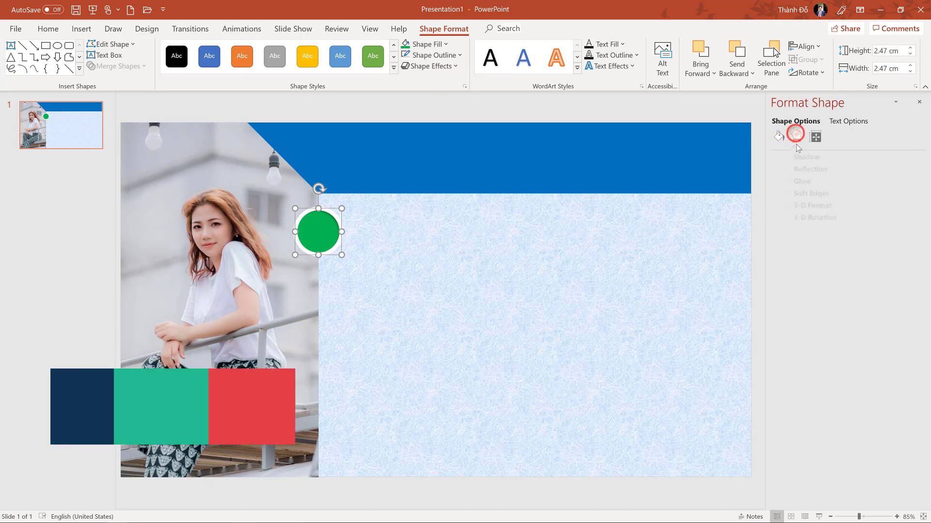
click(777, 157)
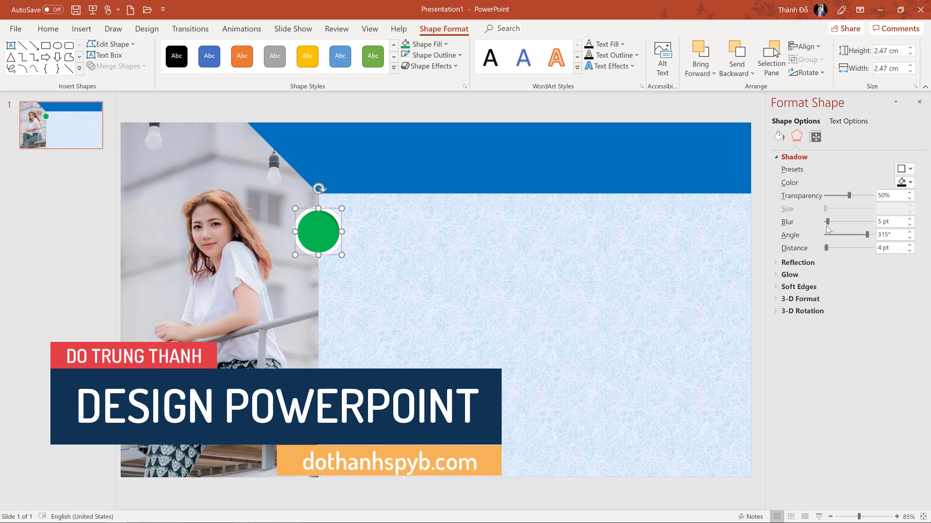
drag(829, 225, 828, 249)
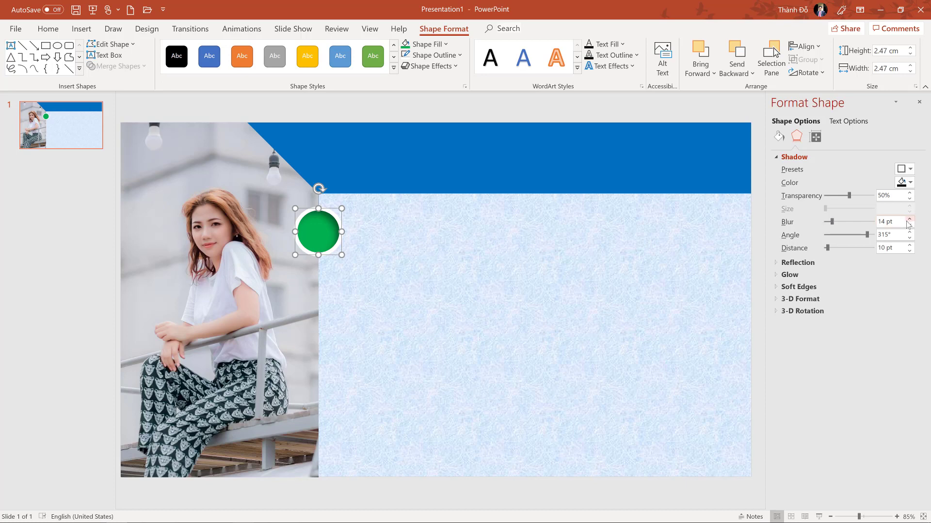
Step: Raise the shadow transparency to 60% and deselect the circle to check the result
click(909, 193)
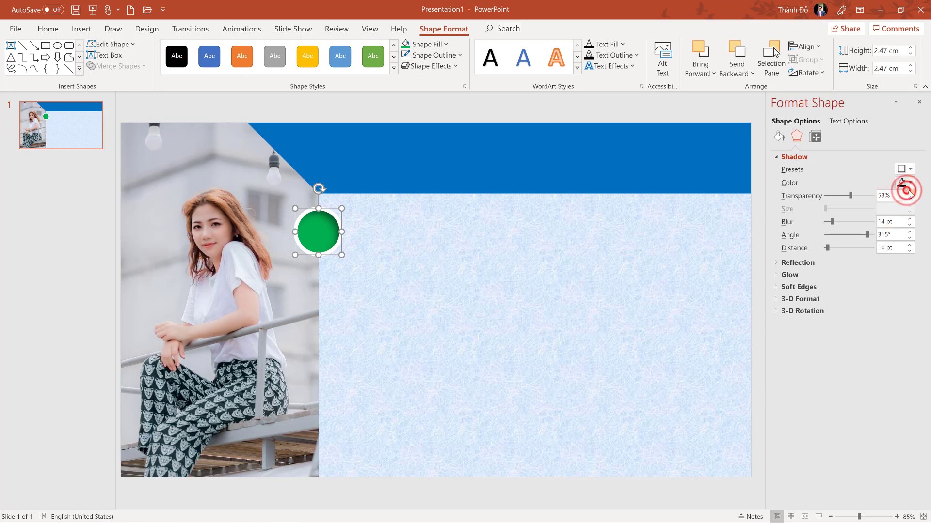
click(908, 192)
click(909, 192)
click(909, 192)
click(910, 193)
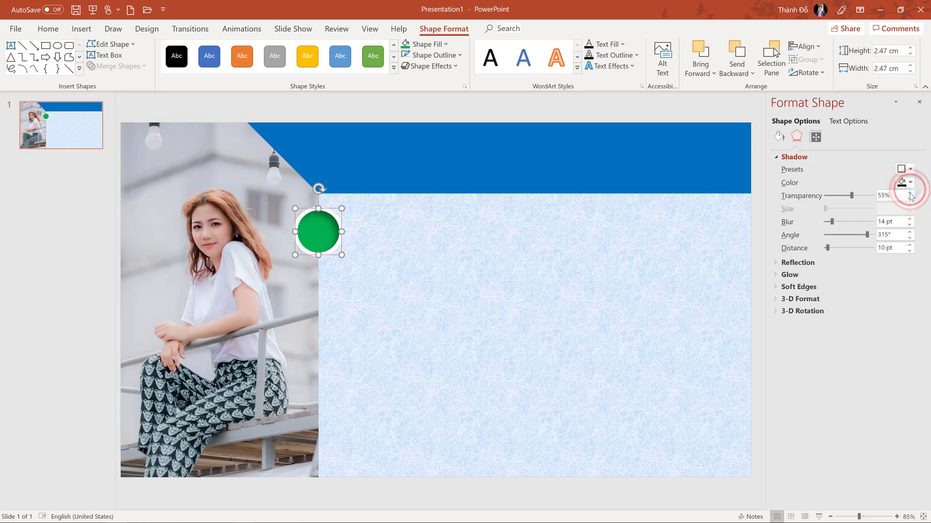
click(909, 193)
click(909, 193)
click(909, 193)
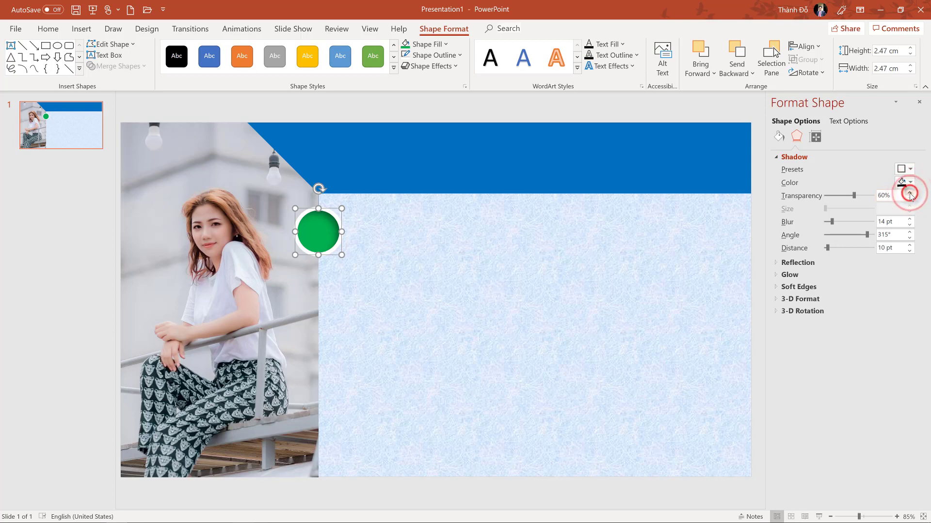
click(909, 193)
click(480, 310)
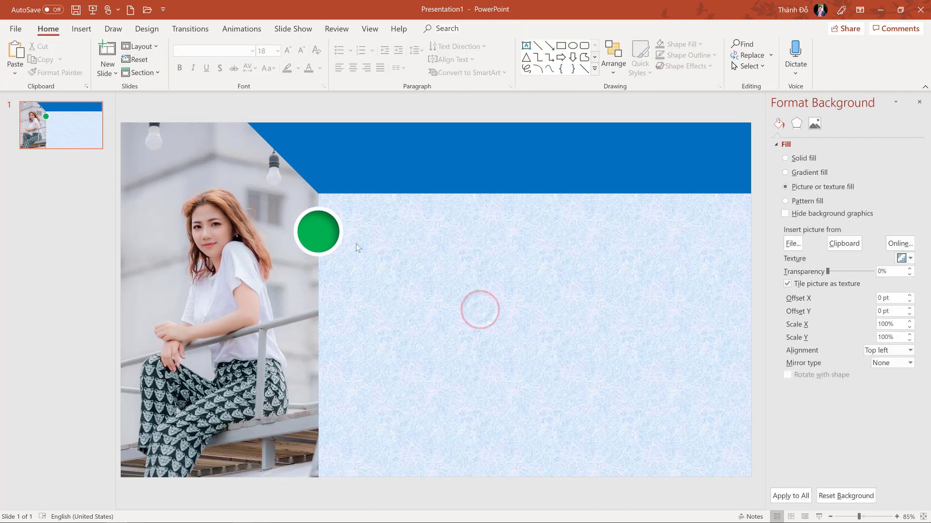
Step: Thicken the green circle's white outline to 8 pt in the Line settings
click(328, 231)
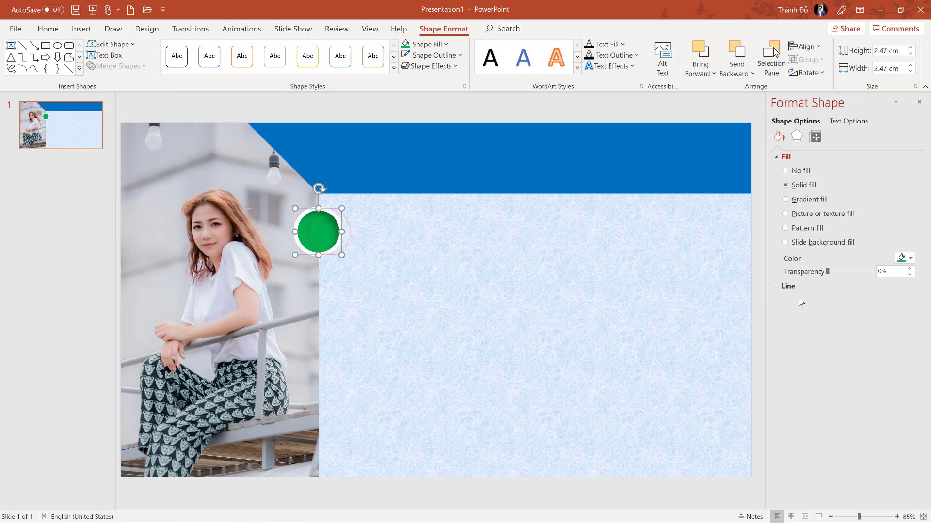
click(775, 286)
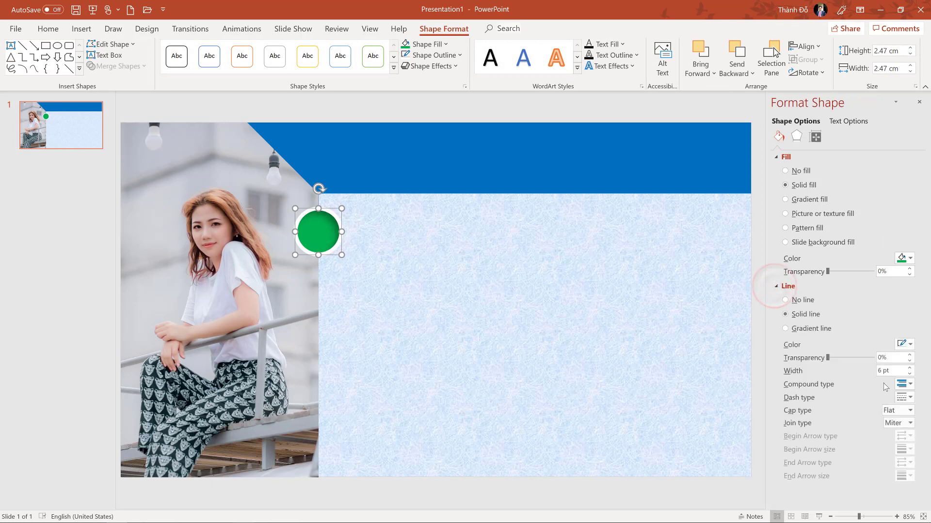
click(910, 368)
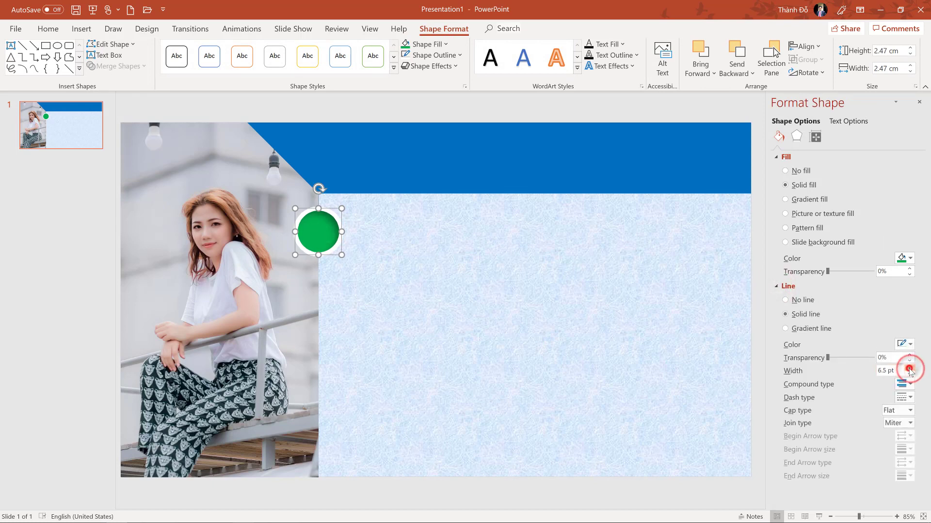
click(909, 368)
click(910, 368)
click(910, 368)
click(910, 368)
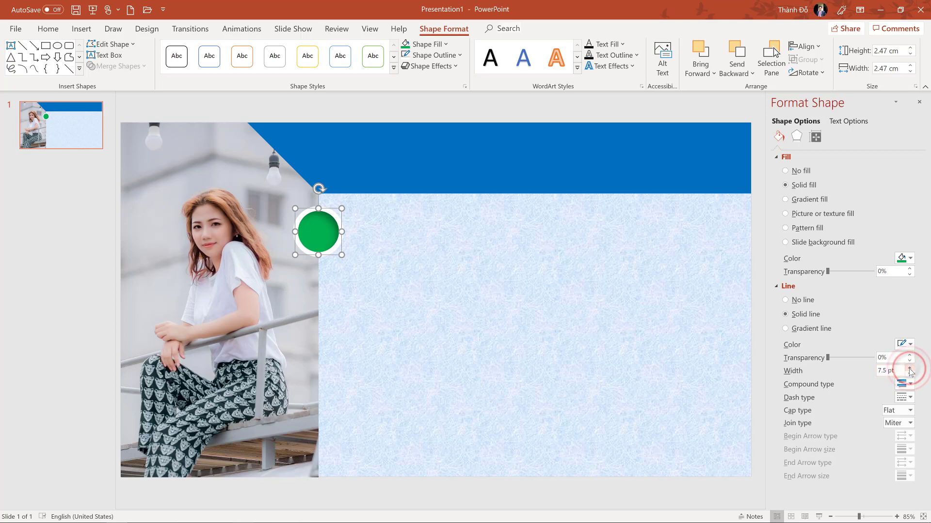
click(909, 368)
click(342, 304)
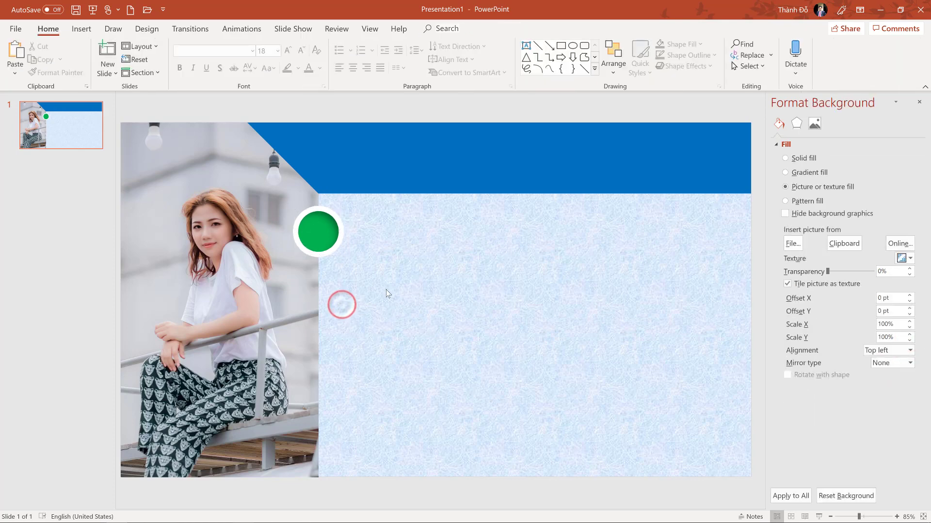
Step: Resize the circle to 2.24 cm across and thin its outline to 7 pt
click(336, 250)
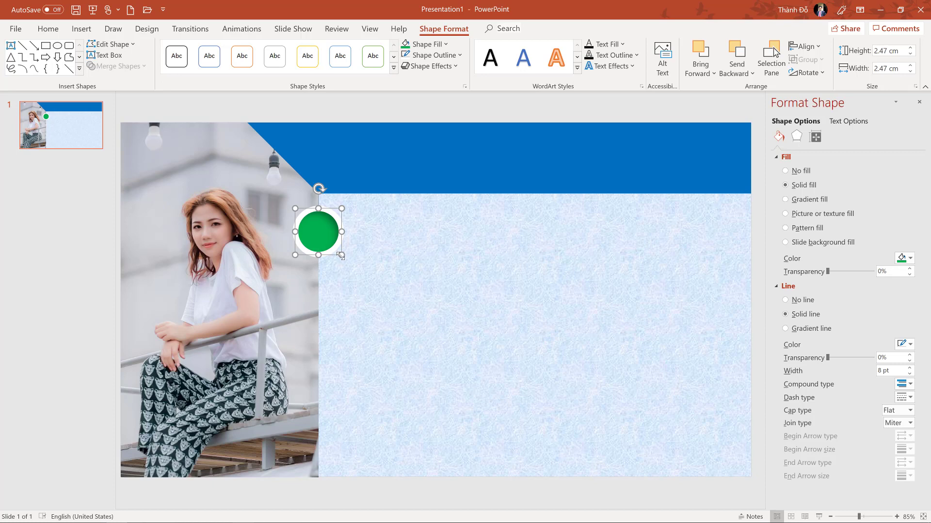
drag(340, 256, 337, 251)
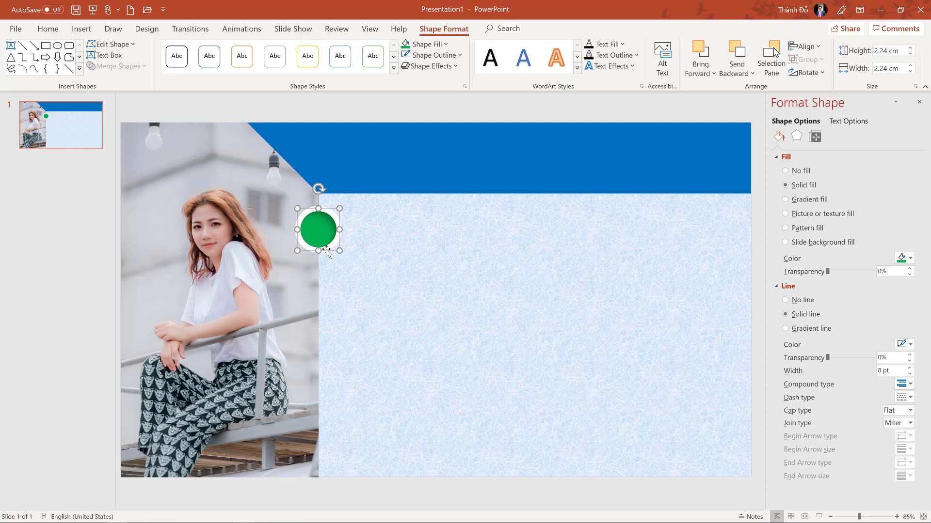
click(910, 375)
click(909, 374)
click(910, 374)
click(910, 375)
click(396, 319)
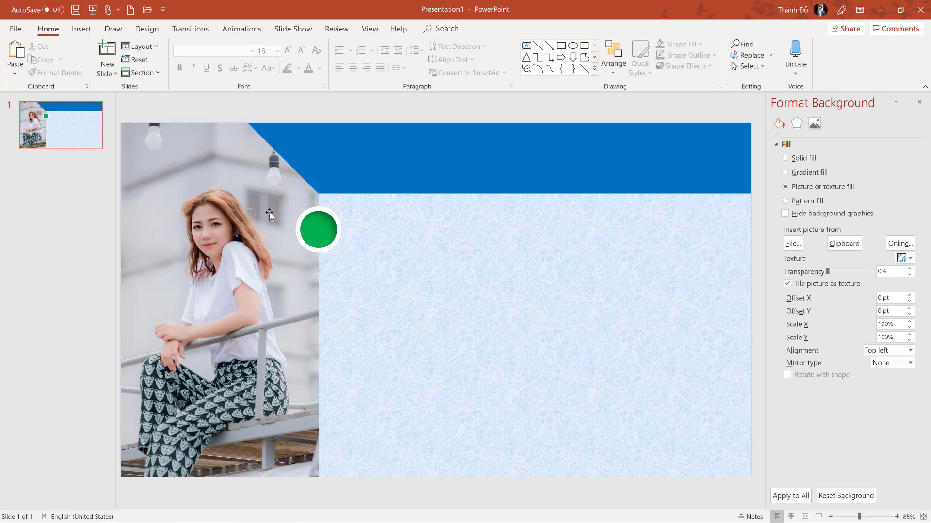
click(318, 250)
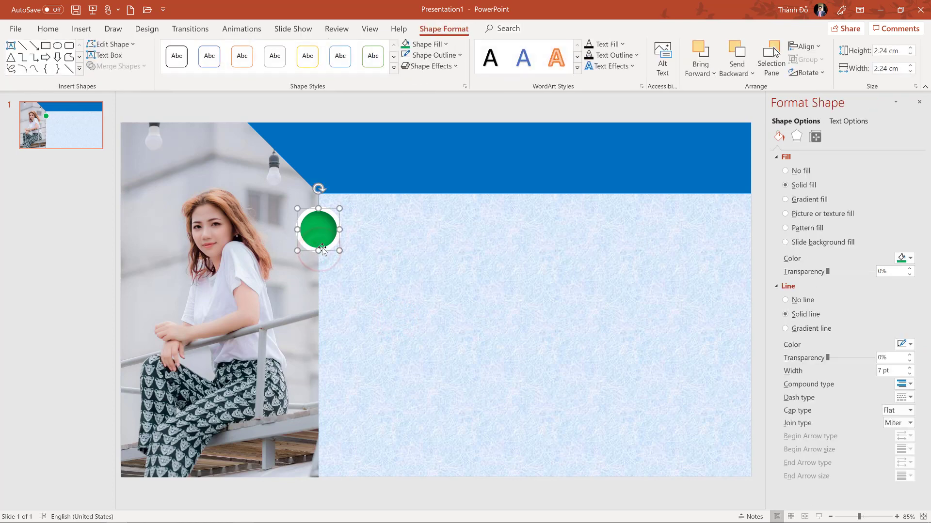
Step: Copy the green circle down the photo's edge to make five, then select all five
drag(319, 245, 333, 365)
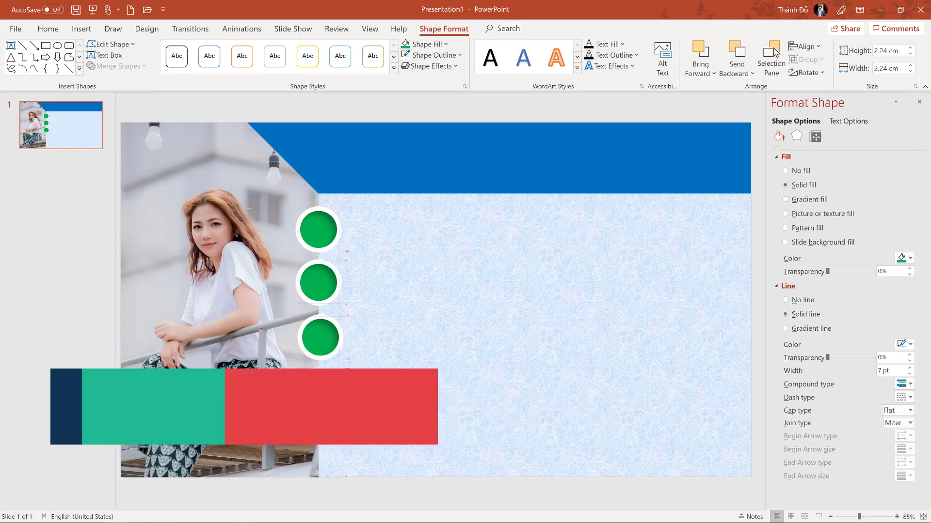
drag(328, 411, 334, 456)
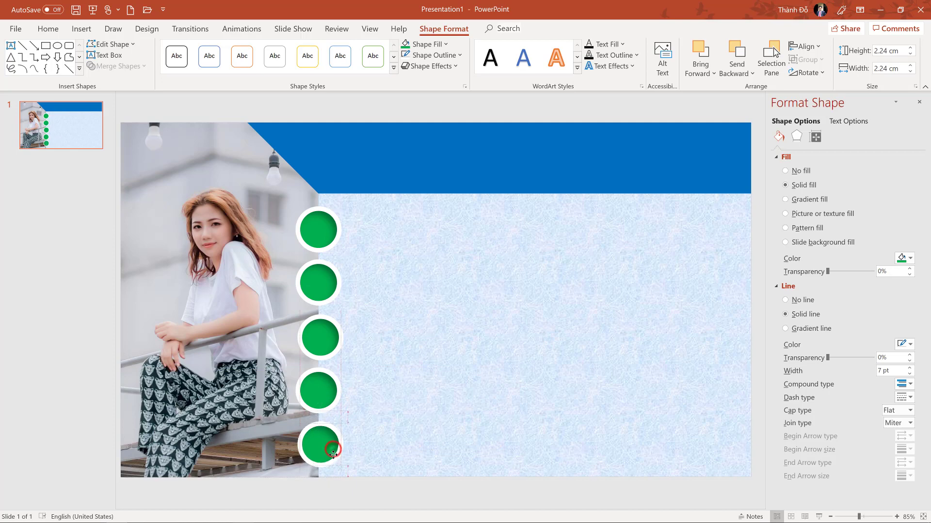
click(362, 201)
drag(362, 187, 277, 473)
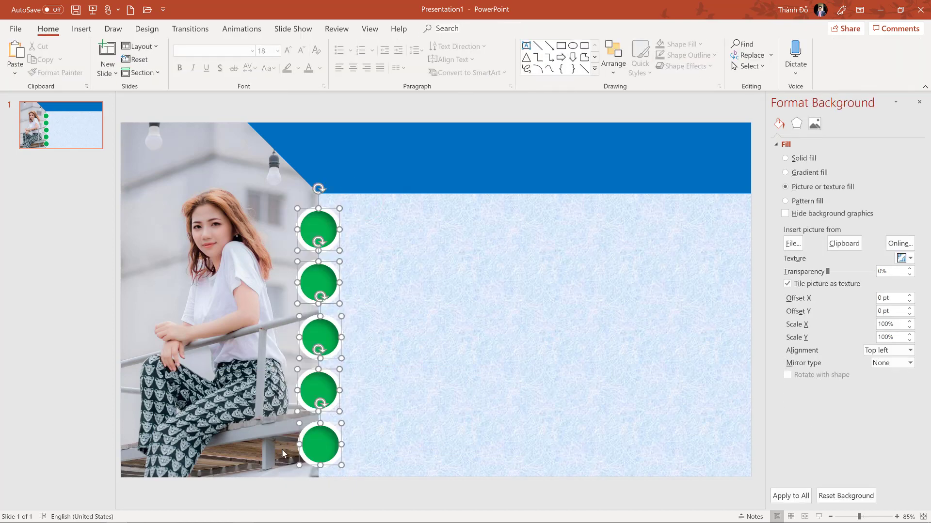
Step: Align the five circles on a common centre and distribute them vertically
click(460, 29)
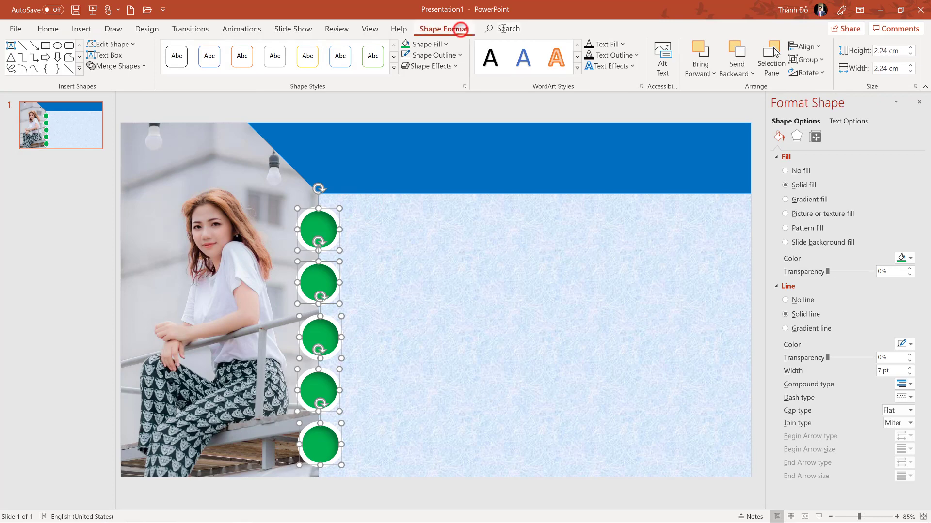
click(806, 46)
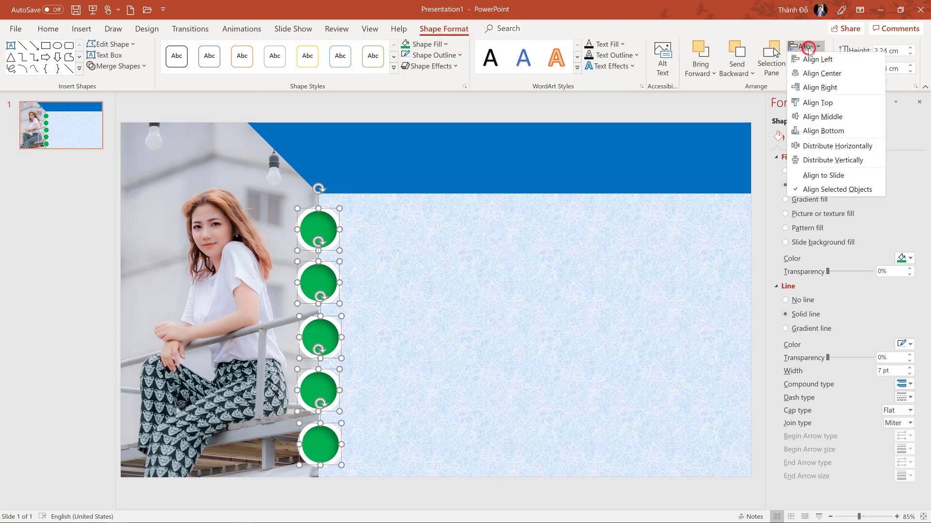
click(819, 73)
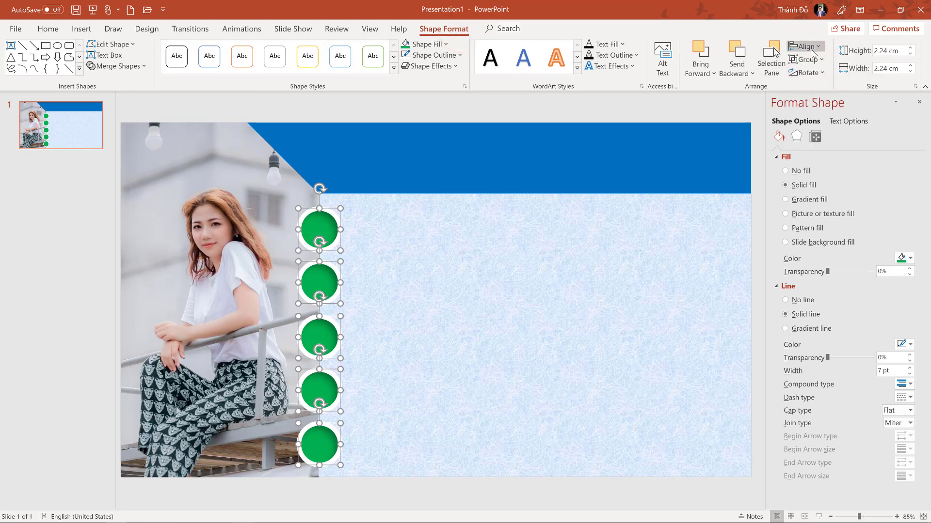
click(811, 51)
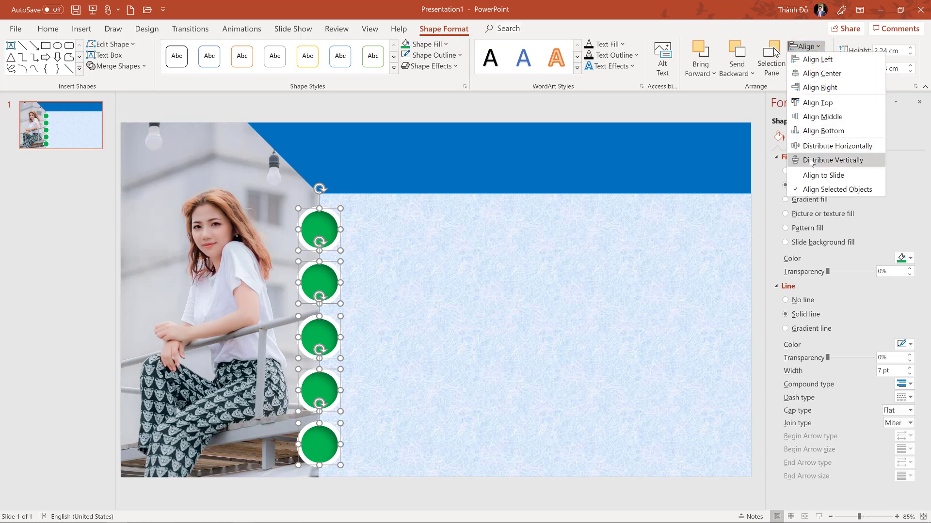
click(811, 161)
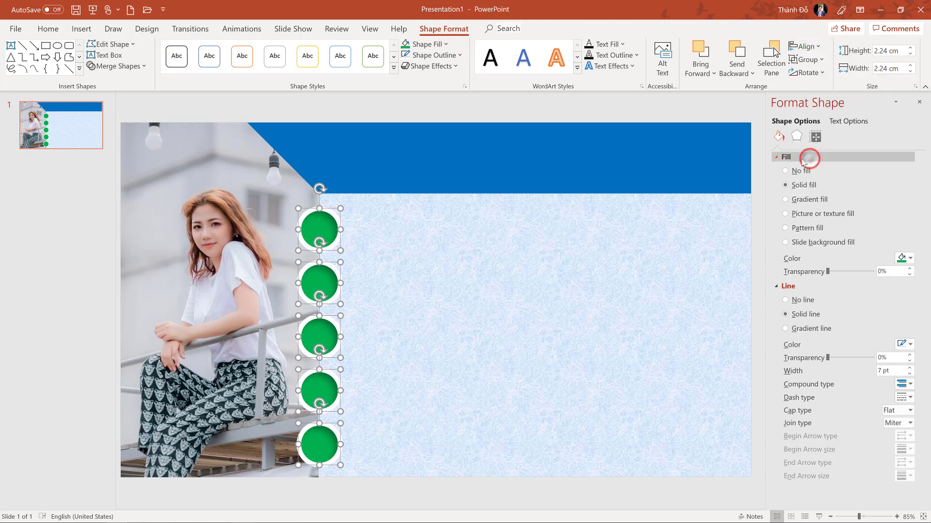
click(388, 304)
Step: Fill the second, third and fourth circles red, blue and dark orange
click(336, 292)
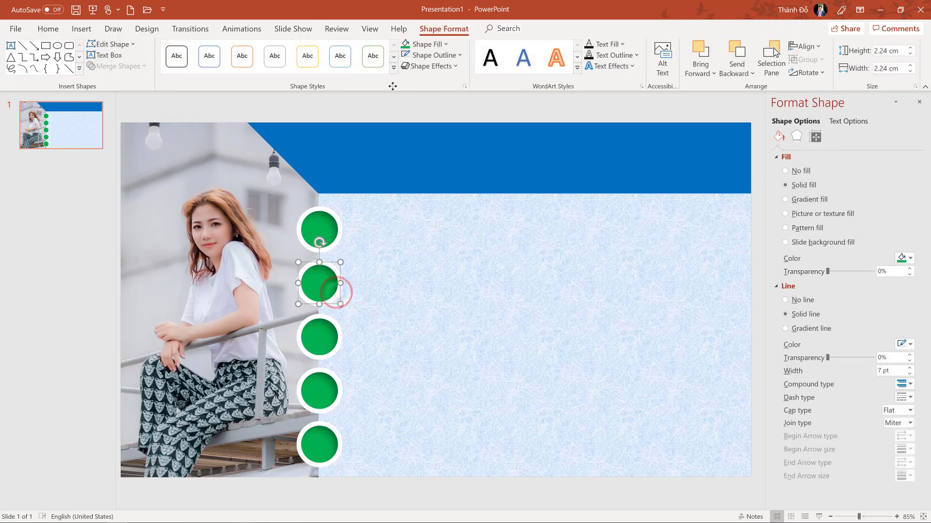
click(437, 45)
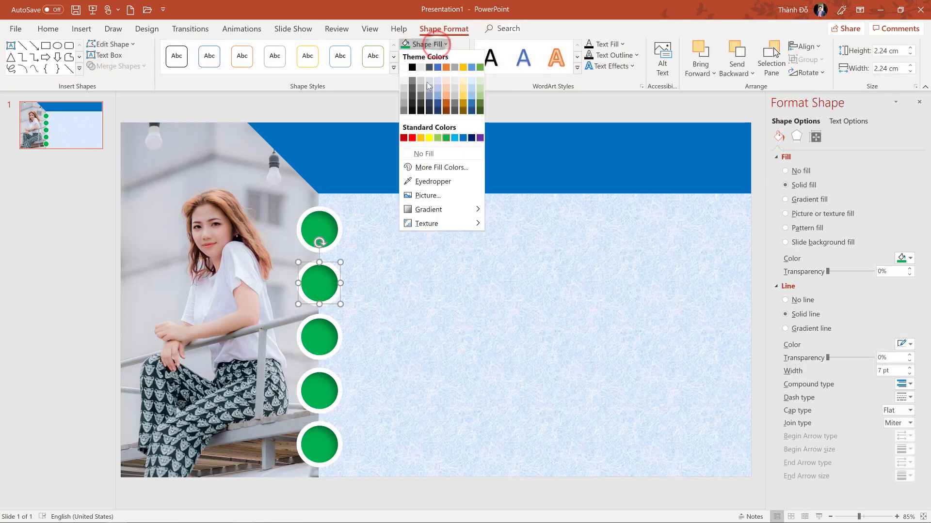
click(413, 137)
click(325, 335)
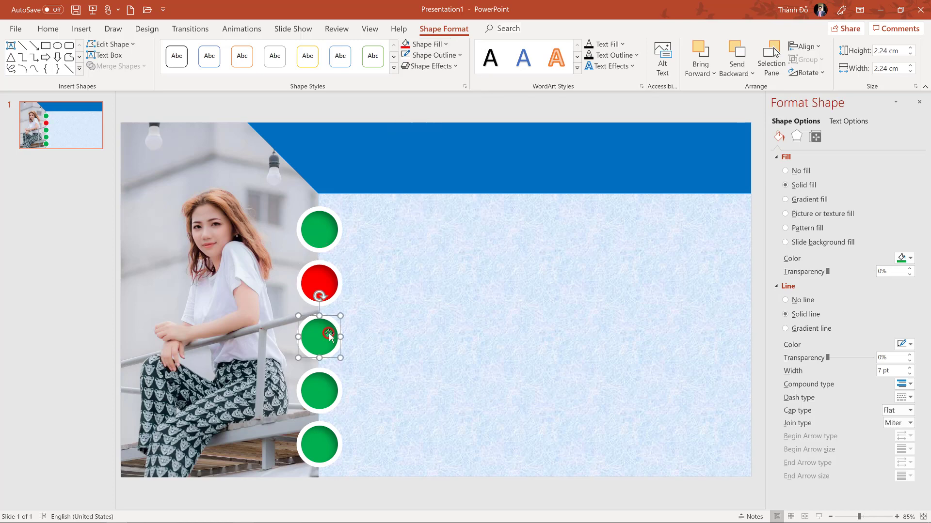
click(444, 44)
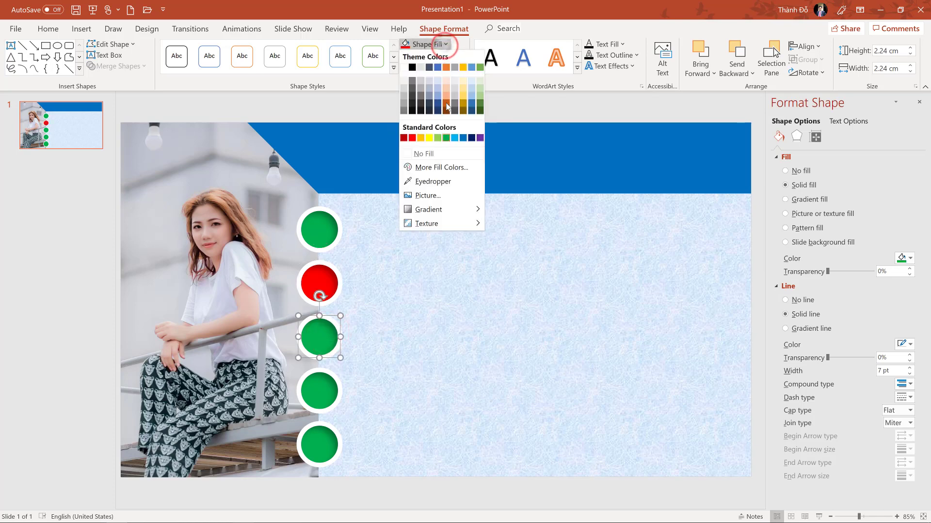
click(463, 138)
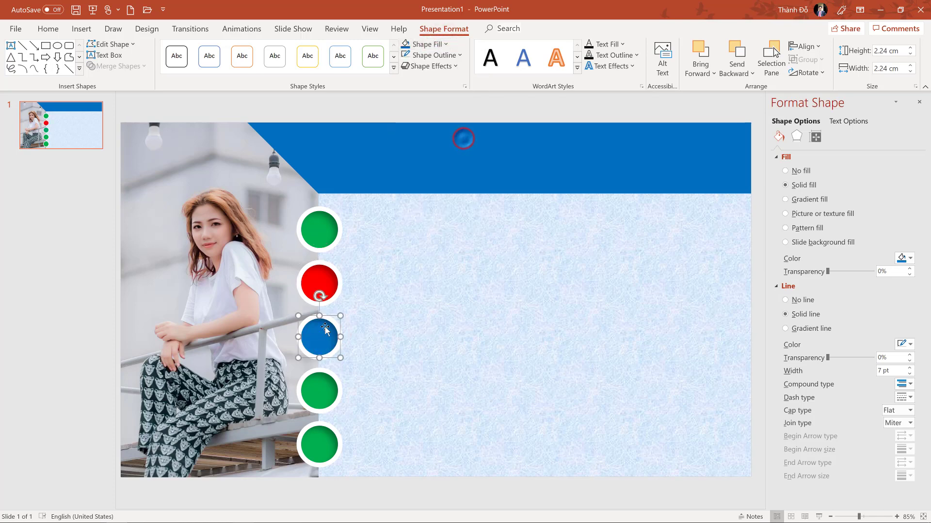
click(317, 385)
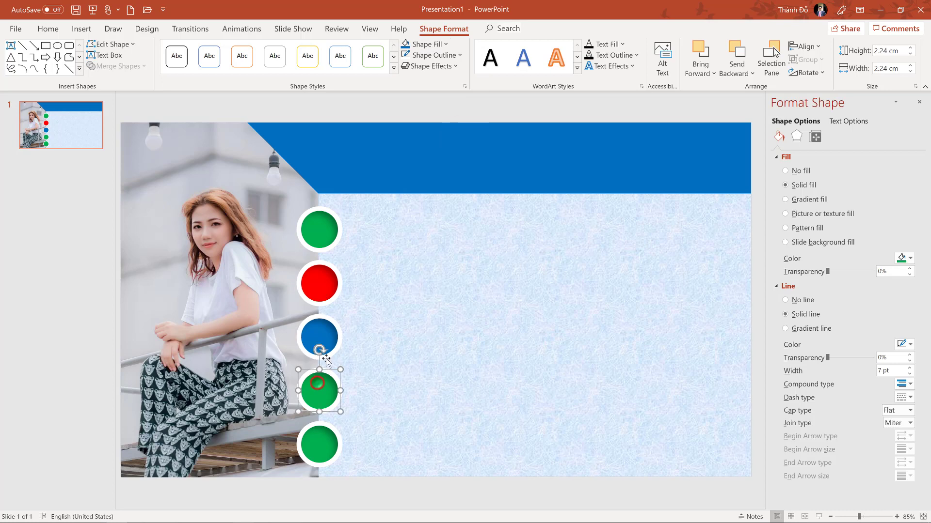
click(426, 44)
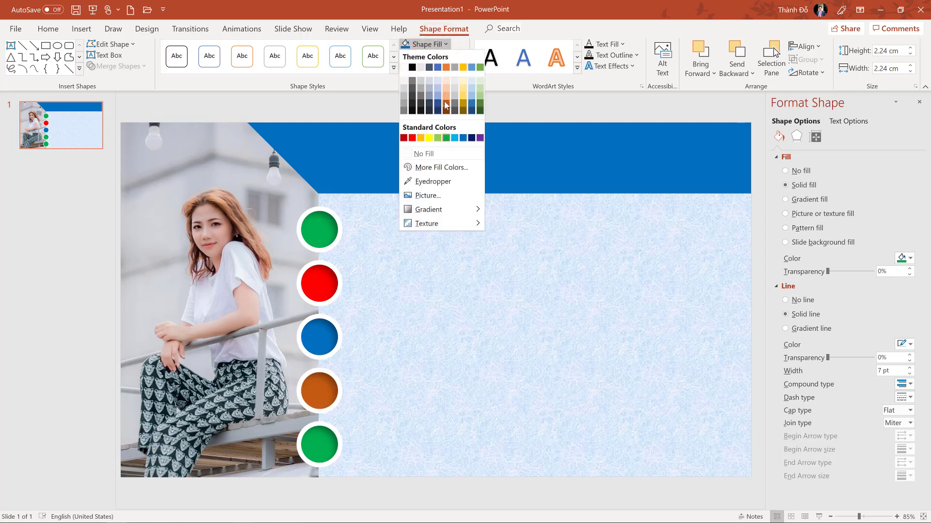
click(445, 101)
Step: Fill the bottom circle teal from the More Fill Colors standard palette
click(331, 433)
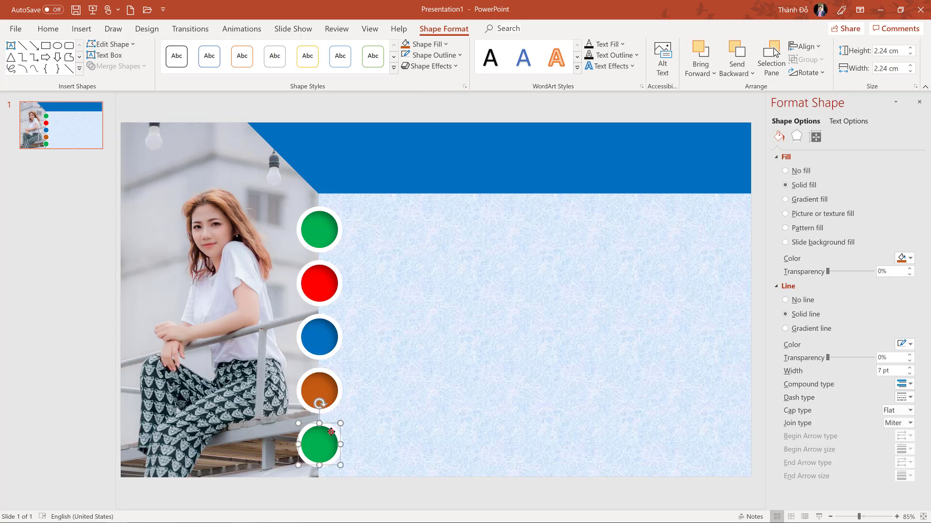
click(436, 44)
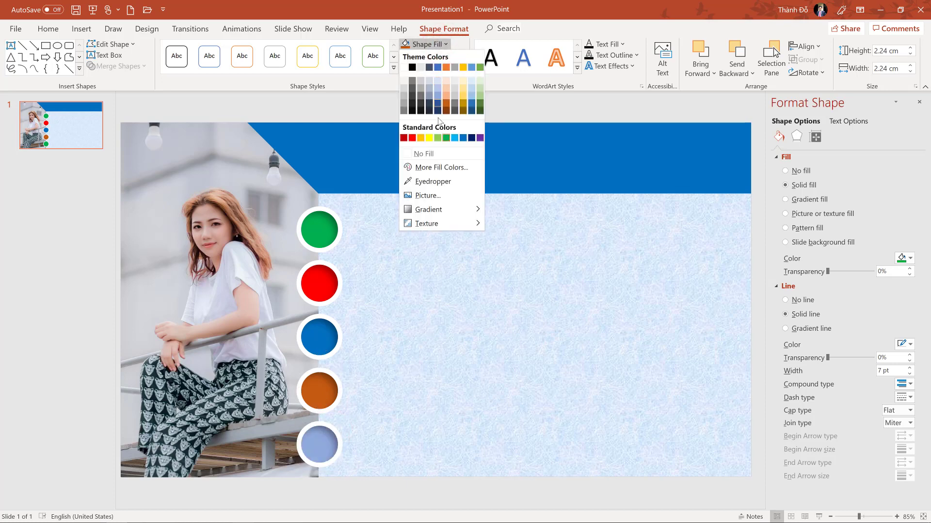
click(438, 167)
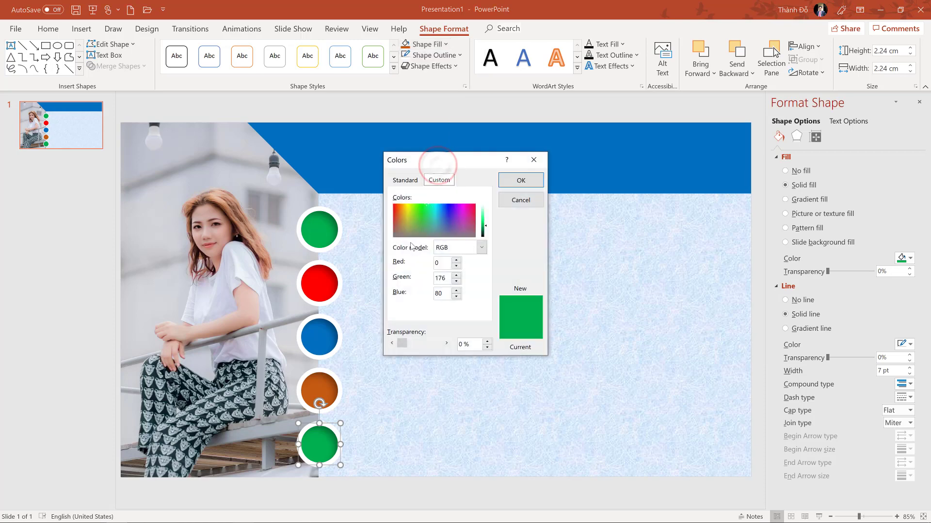
click(407, 182)
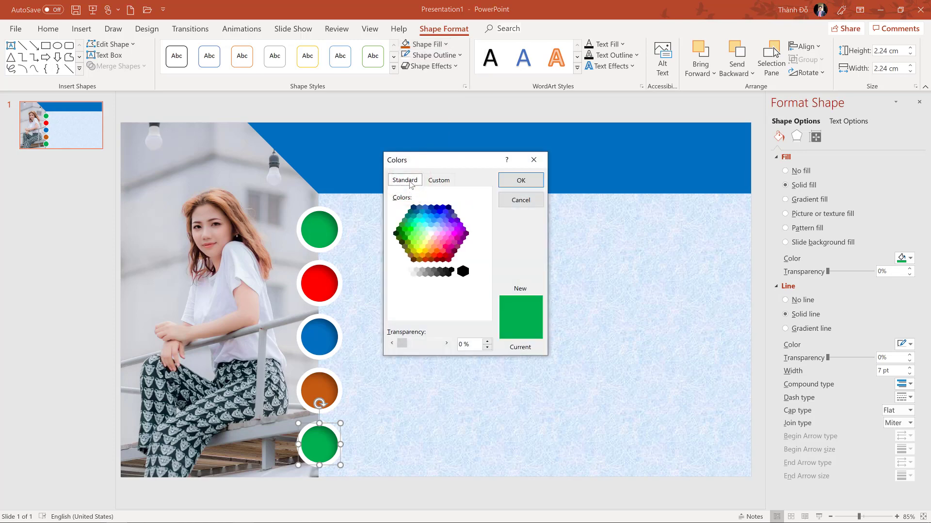
click(416, 211)
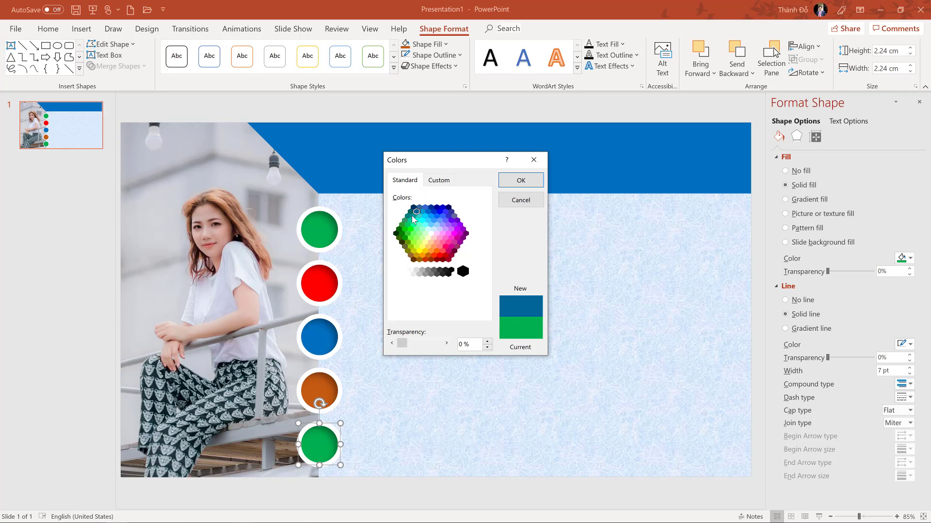
click(411, 219)
click(407, 216)
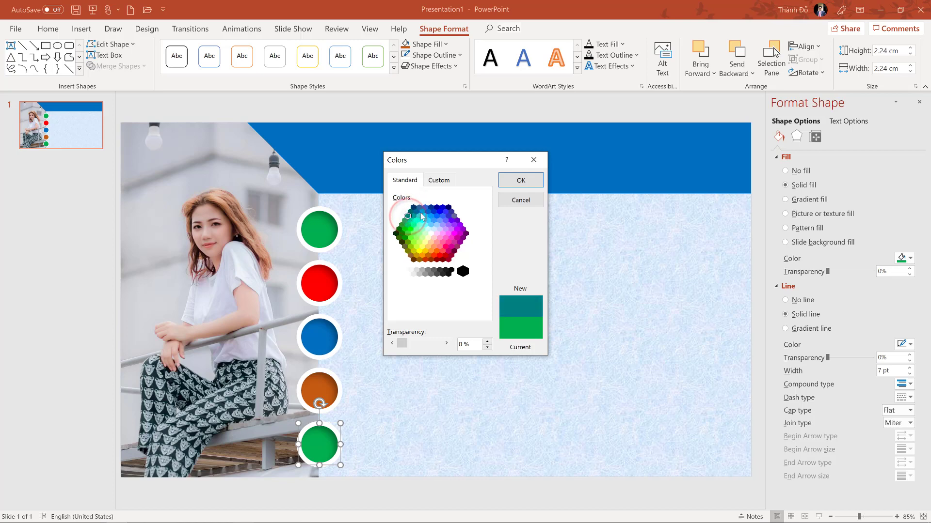
click(516, 180)
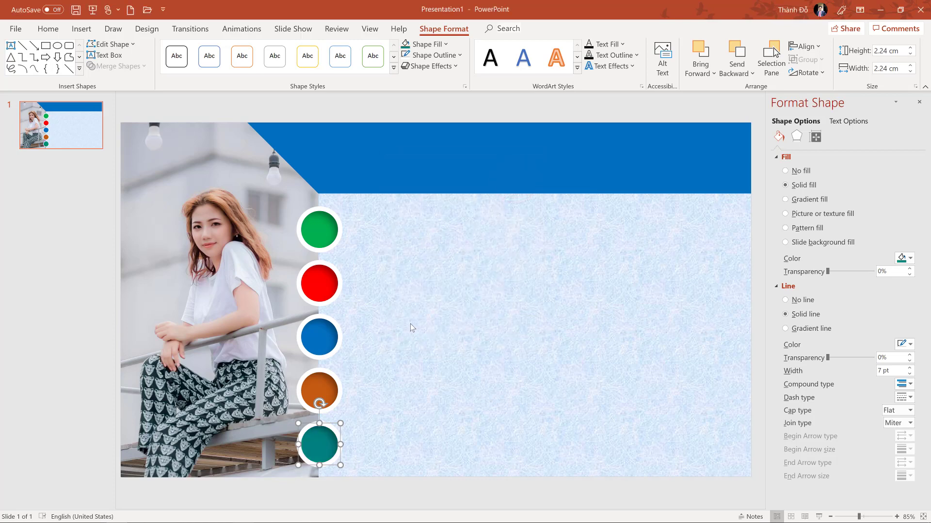
Step: Open the Insert > Icons library and browse its categories
click(411, 324)
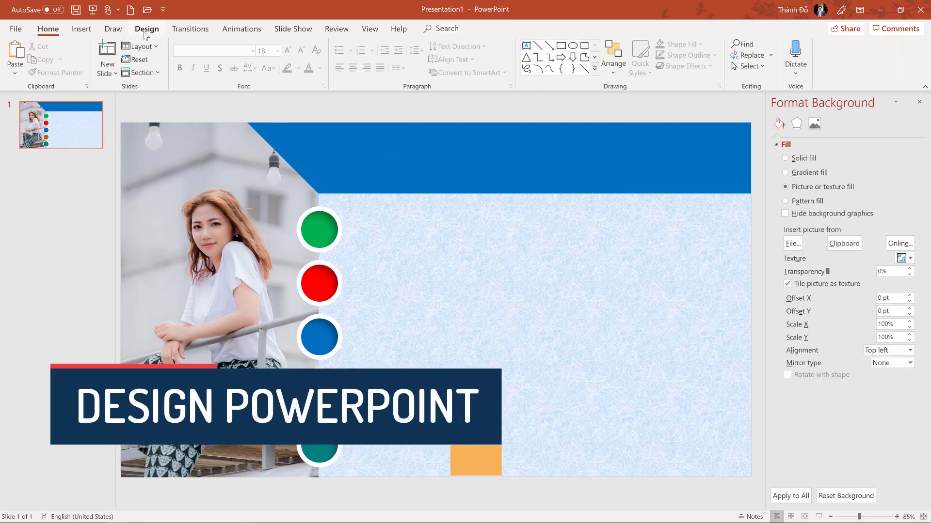
click(82, 29)
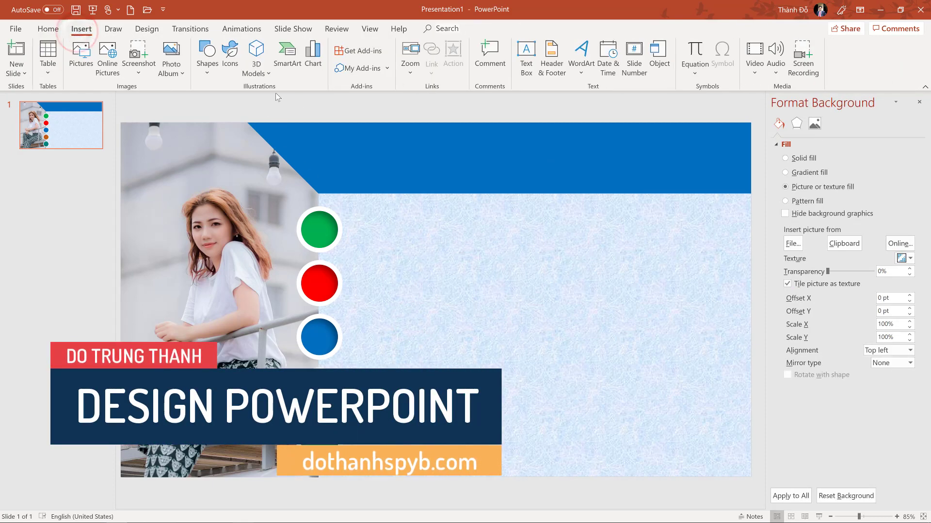
click(232, 62)
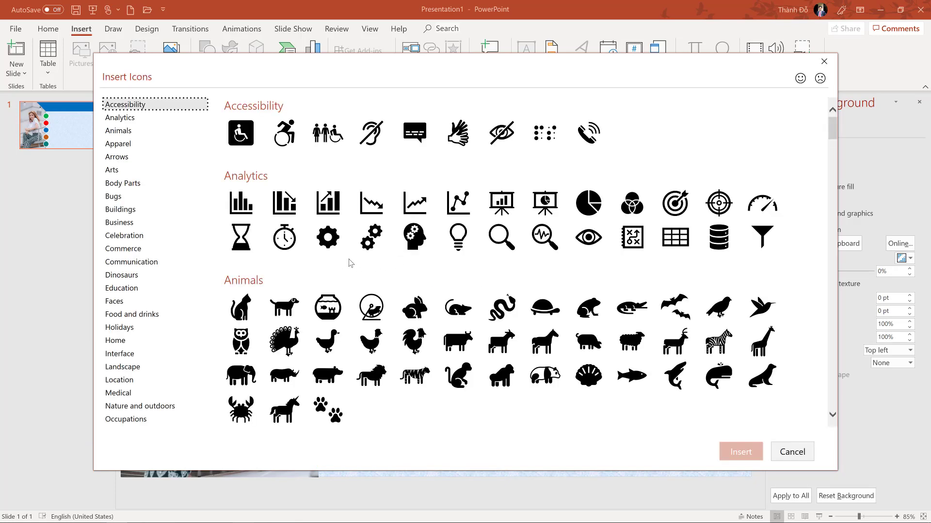
mouse_move(156, 211)
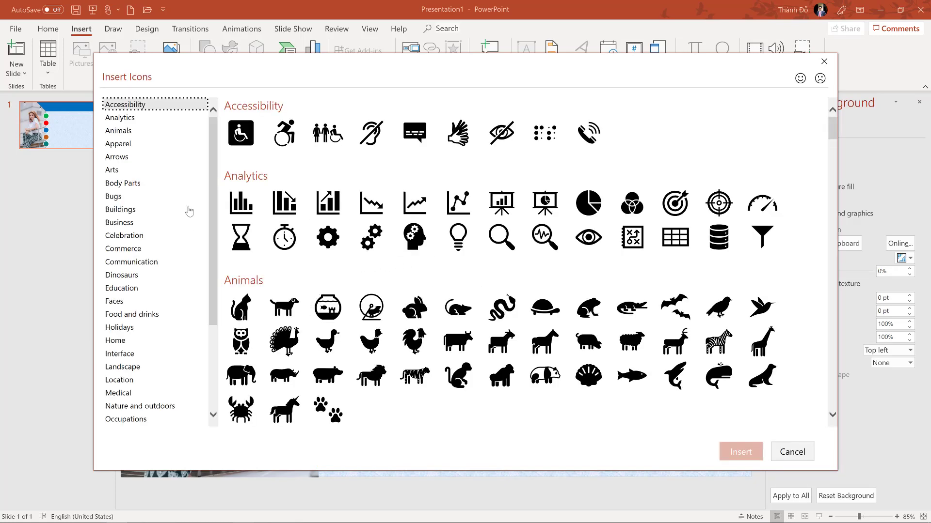
click(125, 120)
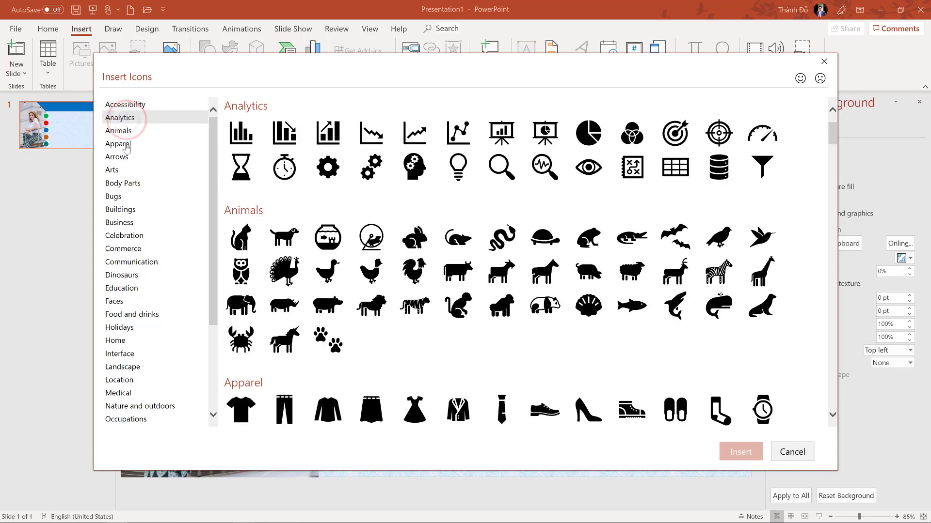
click(113, 212)
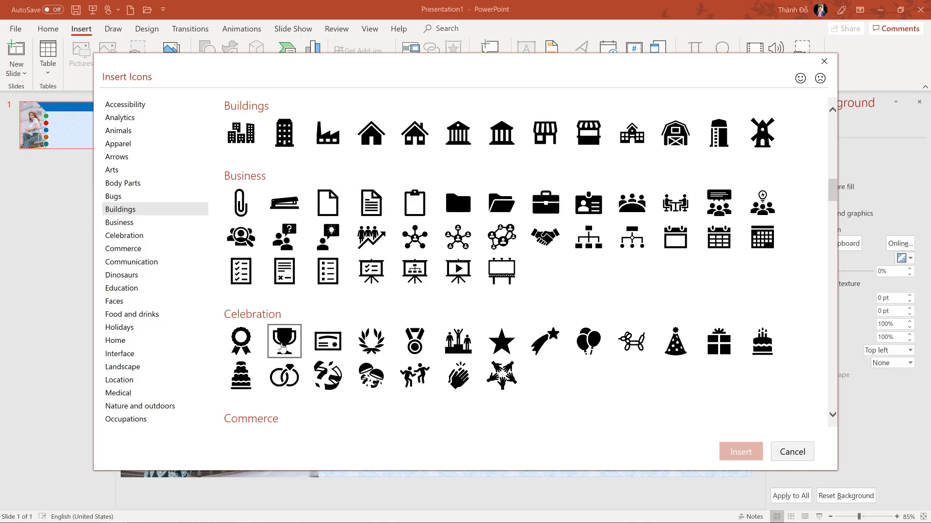
Step: Insert the rosette, trophy, certificate, laurel wreath and podium Celebration icons
mouse_move(212, 291)
click(236, 353)
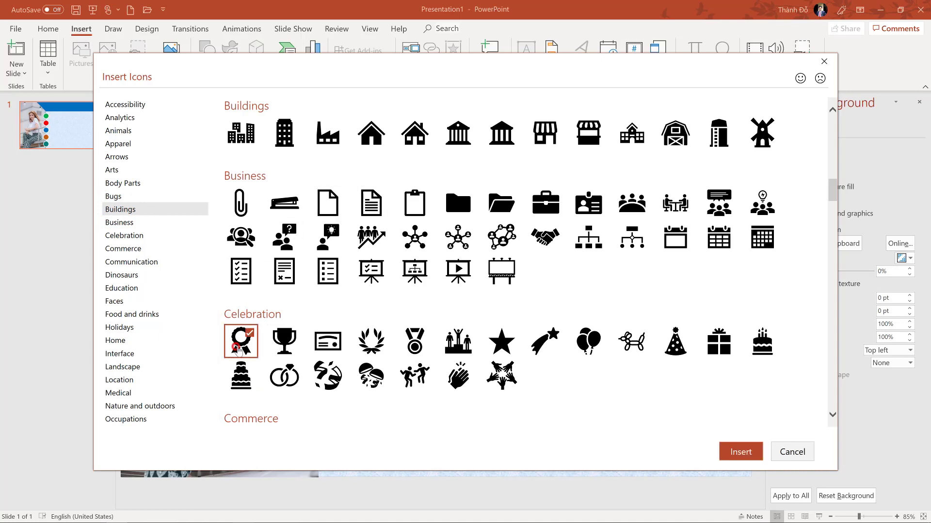
click(286, 346)
click(331, 347)
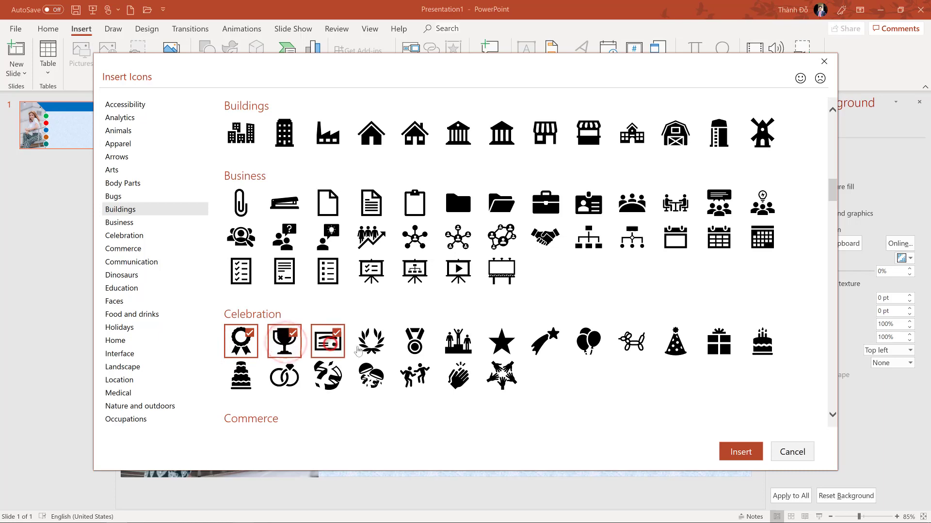
click(379, 348)
click(456, 346)
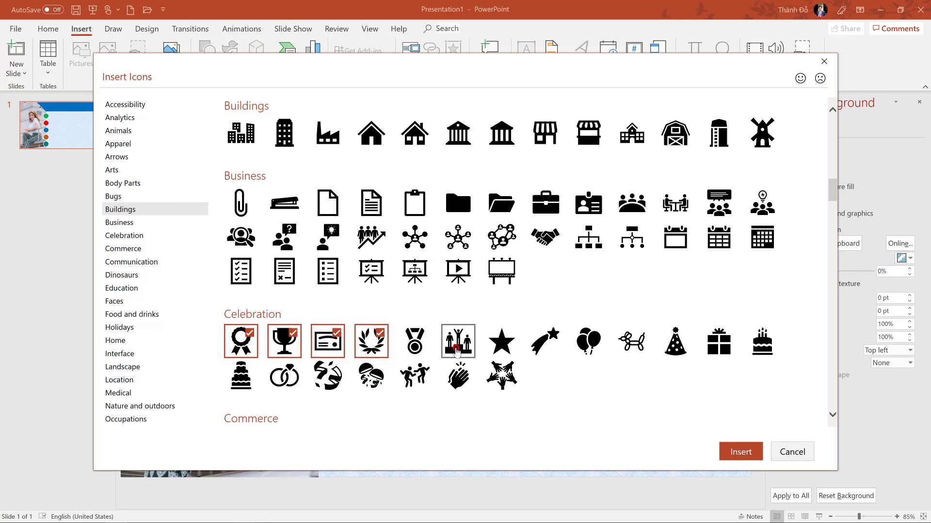
click(741, 452)
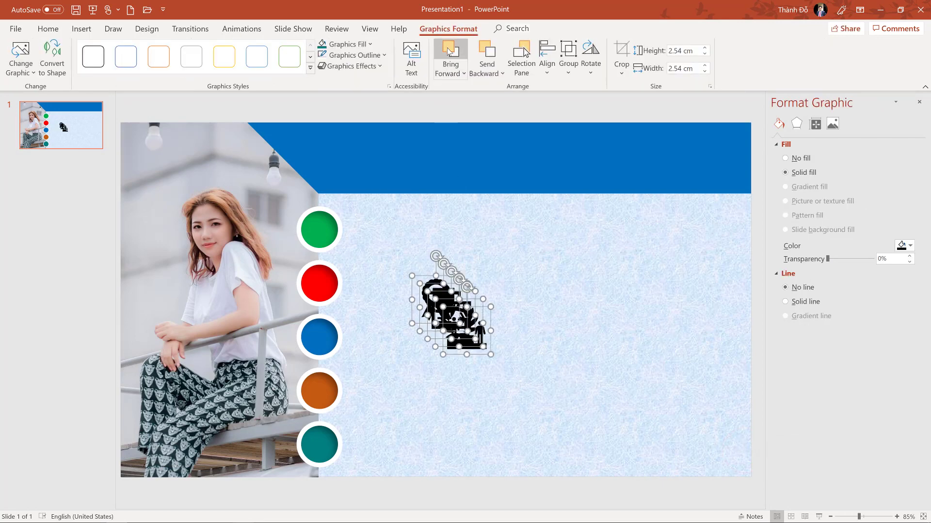
Step: Fill the five inserted celebration icons with white
click(369, 44)
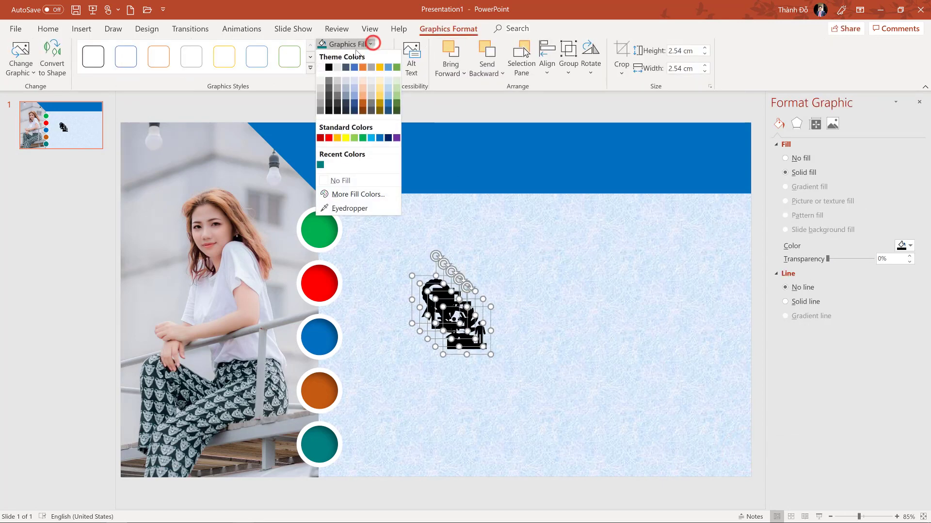
click(319, 68)
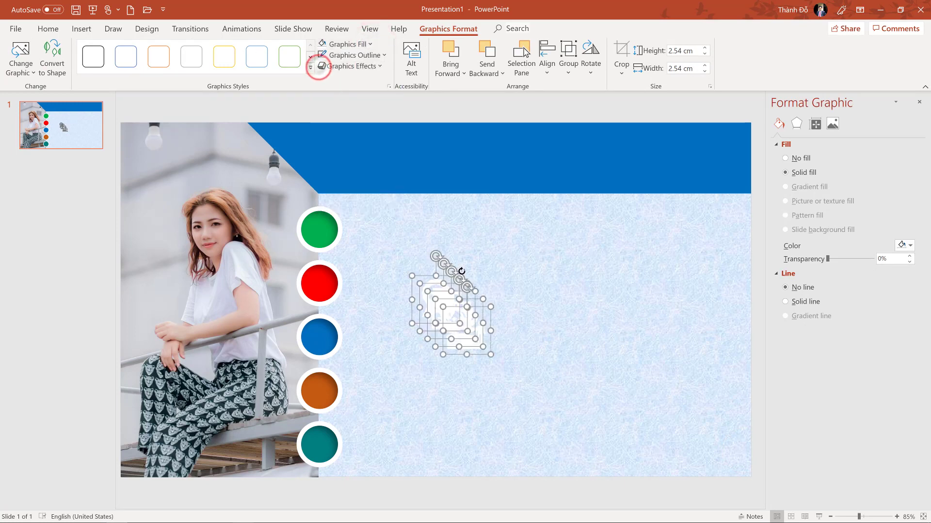
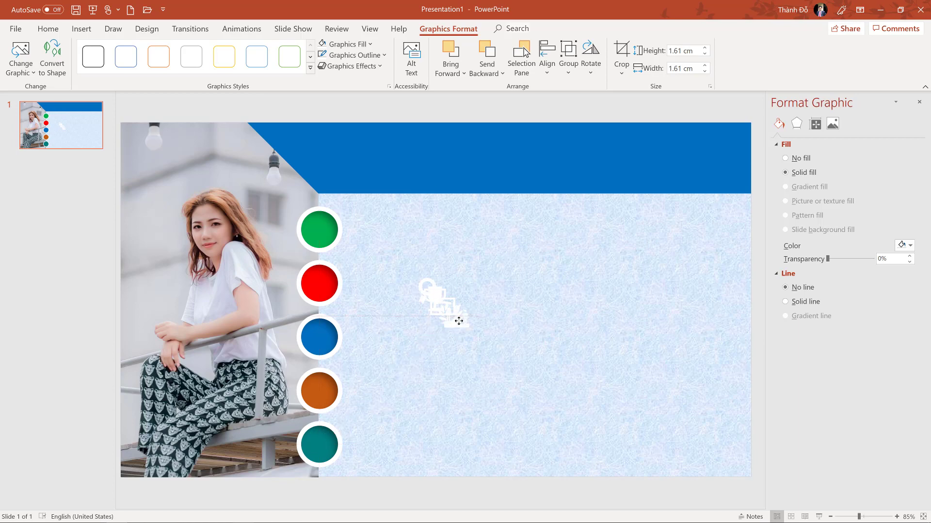
Step: Drag the white people icon into the teal circle and the laurel icon into the orange circle
click(383, 245)
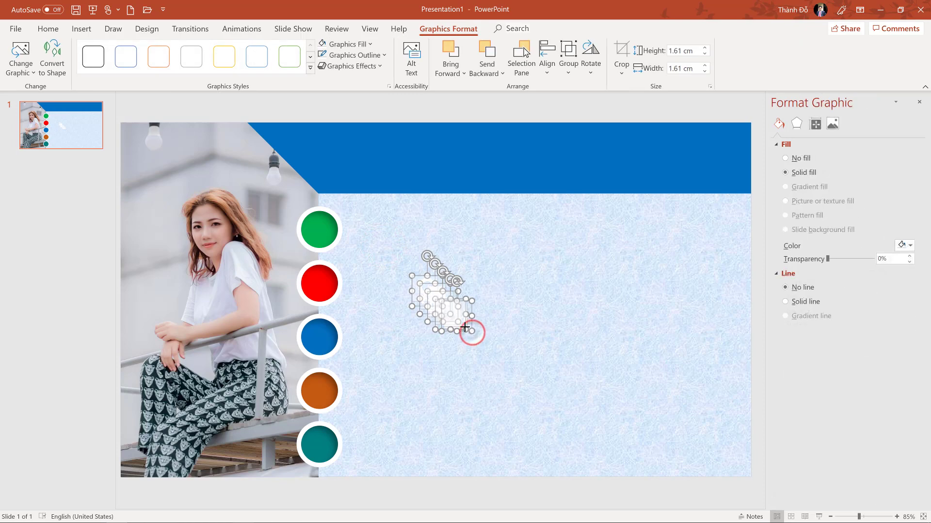
click(451, 354)
drag(457, 320, 319, 442)
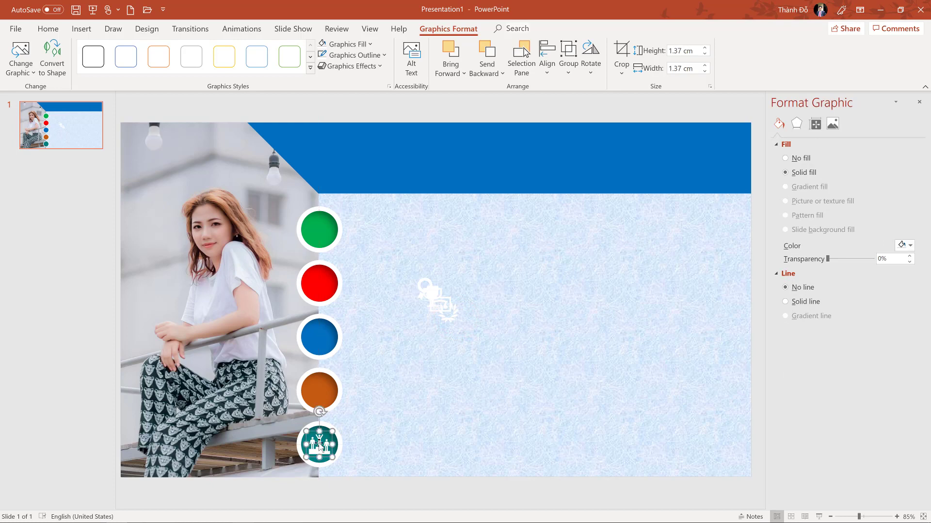
drag(452, 320, 324, 402)
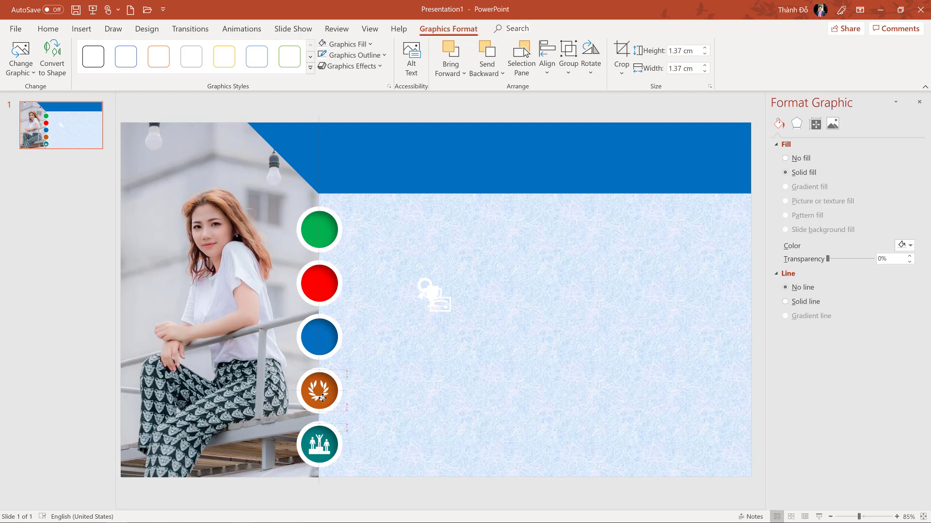
drag(323, 398, 324, 401)
Step: Place the certificate, trophy and award icons inside the blue, red and green circles
drag(434, 310, 312, 342)
drag(313, 341, 314, 342)
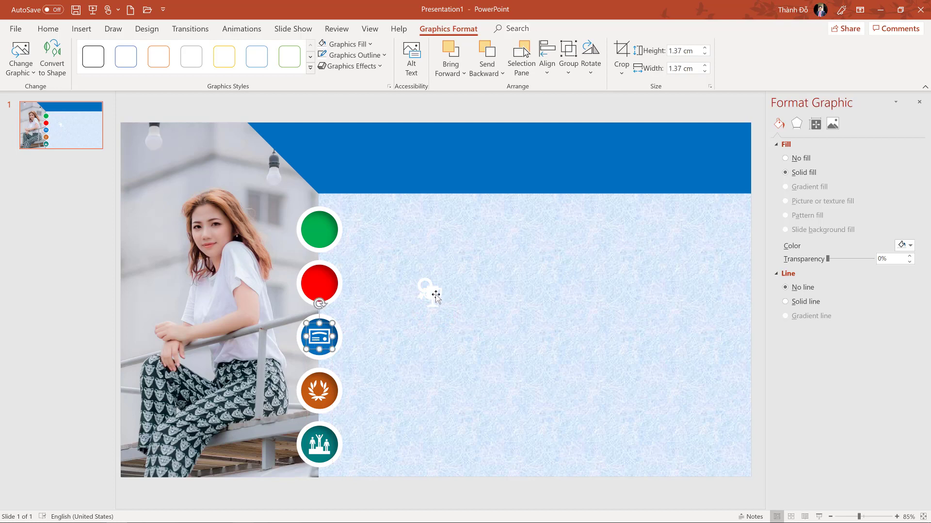
drag(436, 296, 318, 283)
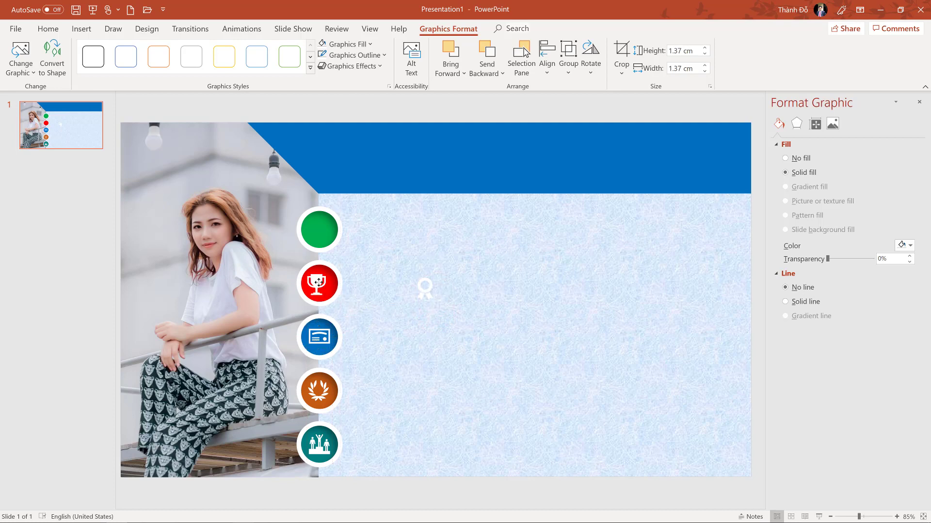
drag(321, 281, 322, 281)
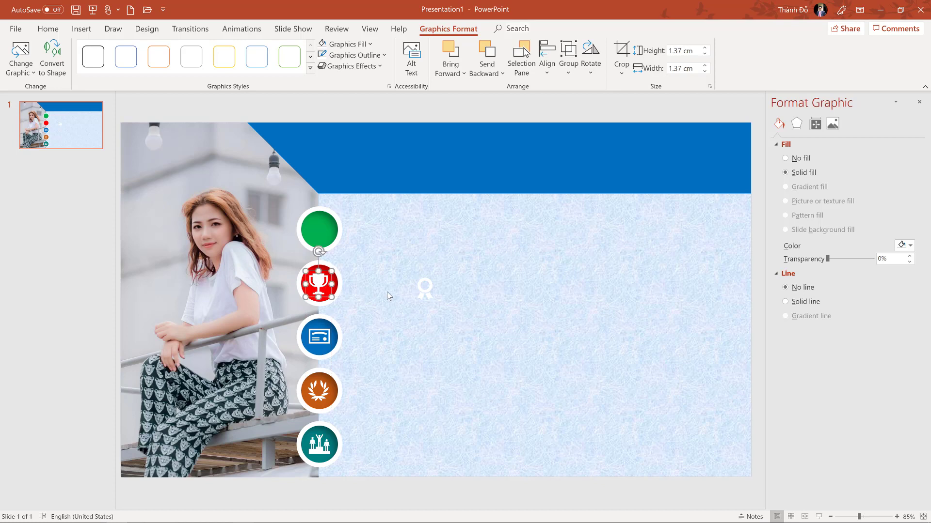
drag(424, 289, 319, 230)
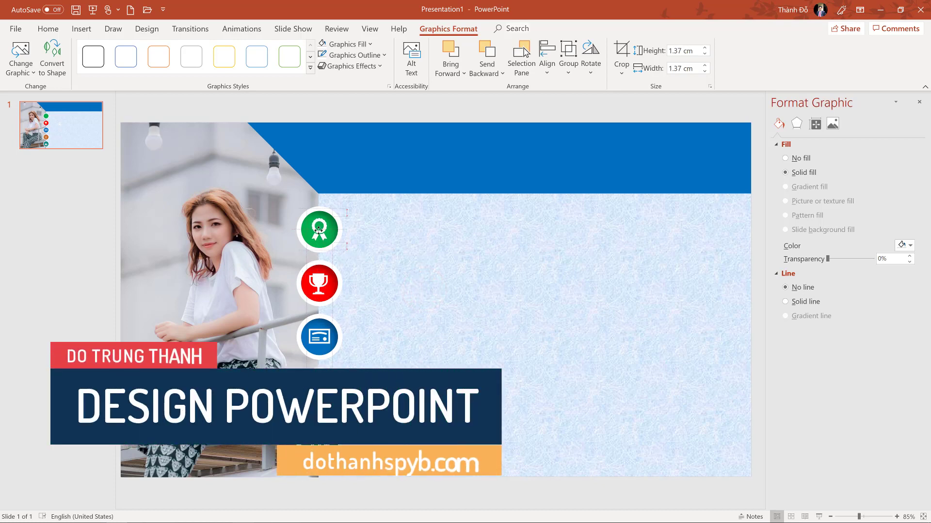
drag(319, 230, 321, 234)
Step: Undo the accidental photo move, then centre the award icon in the green circle and group them
click(370, 228)
click(289, 200)
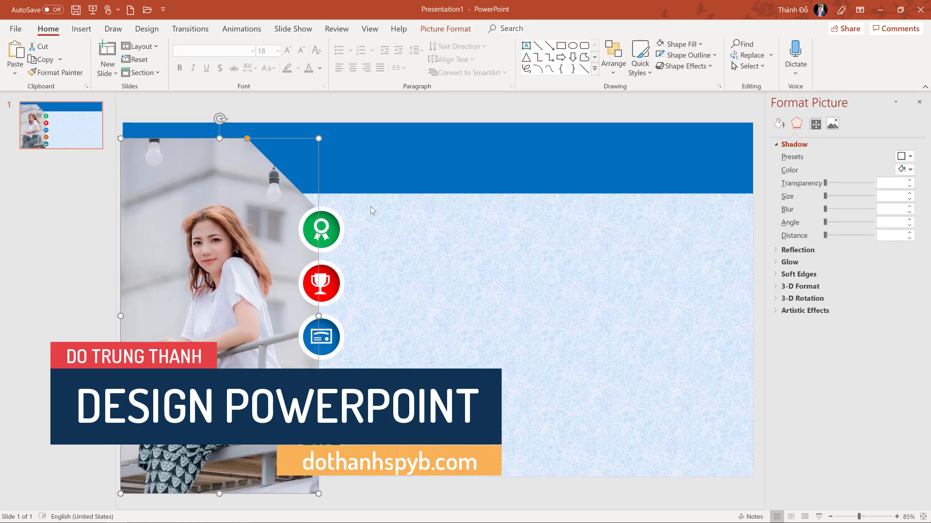
key(ctrl+z)
drag(374, 200, 286, 261)
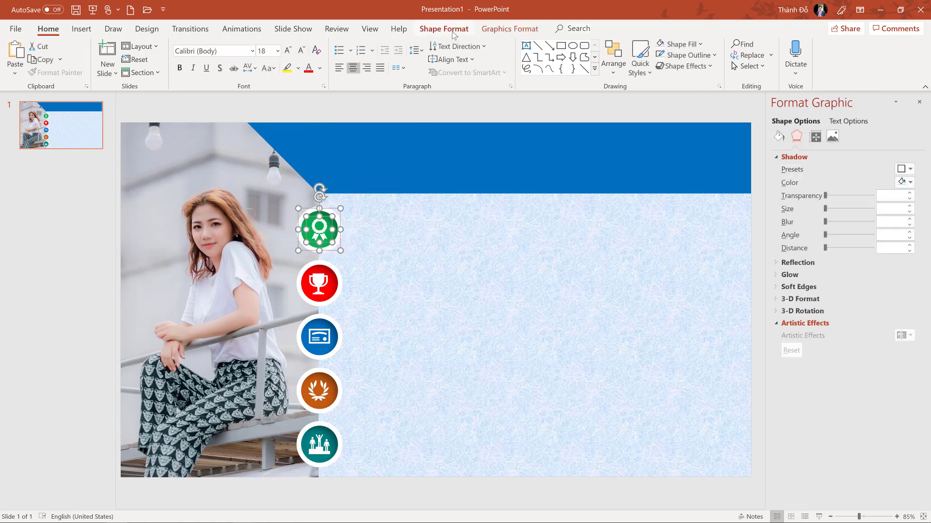
click(458, 30)
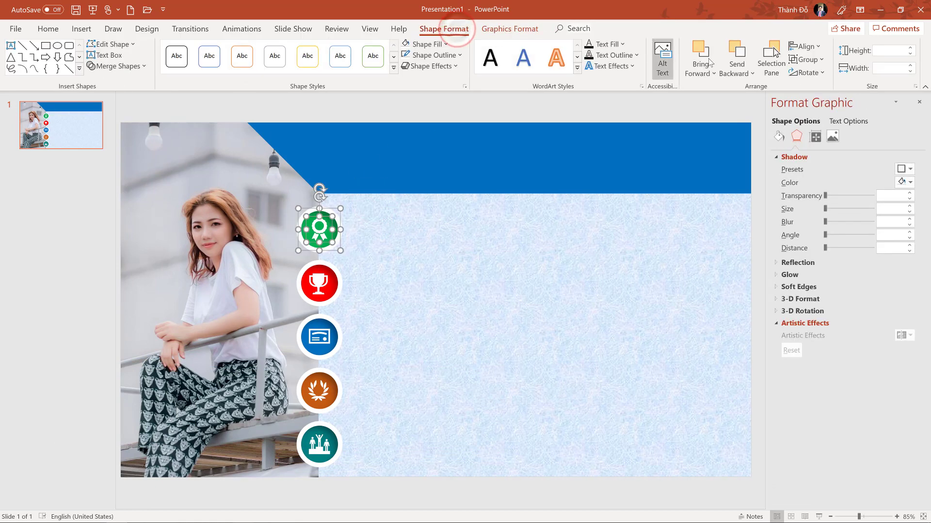
click(807, 47)
click(807, 47)
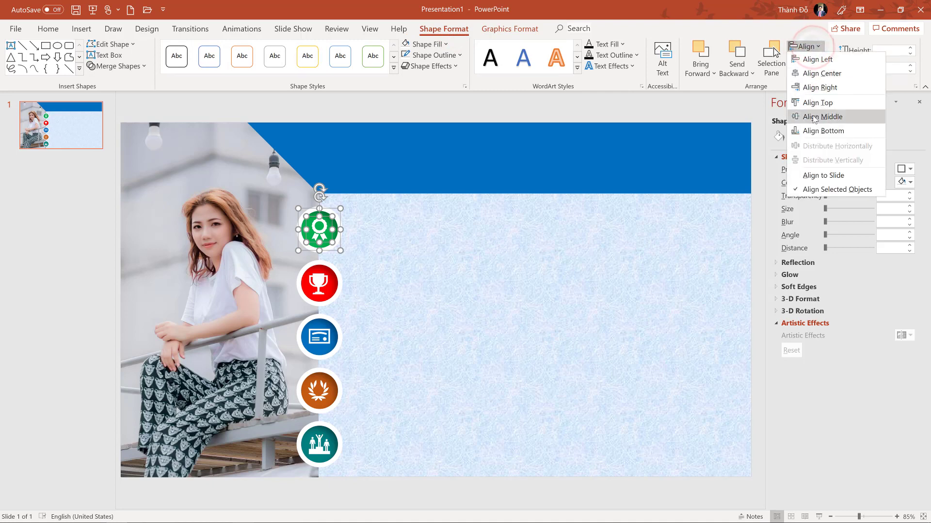
click(807, 116)
click(805, 59)
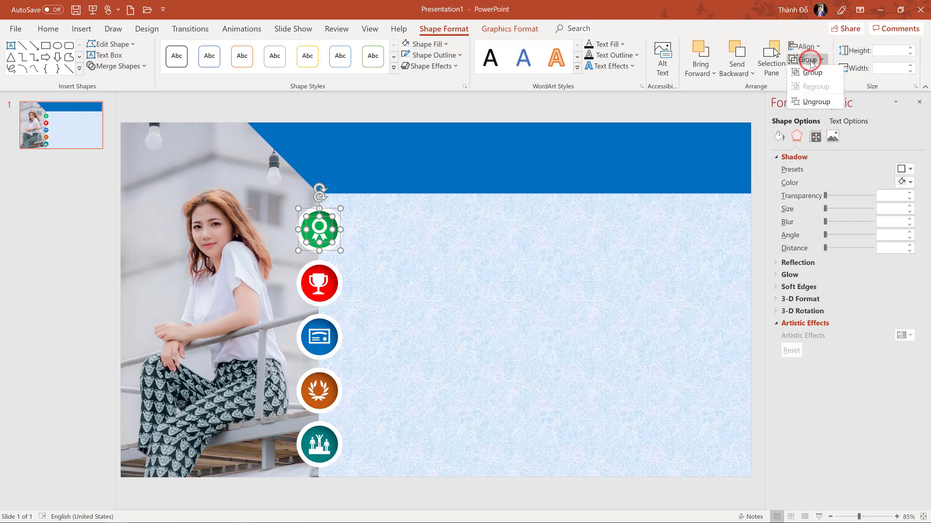
click(812, 74)
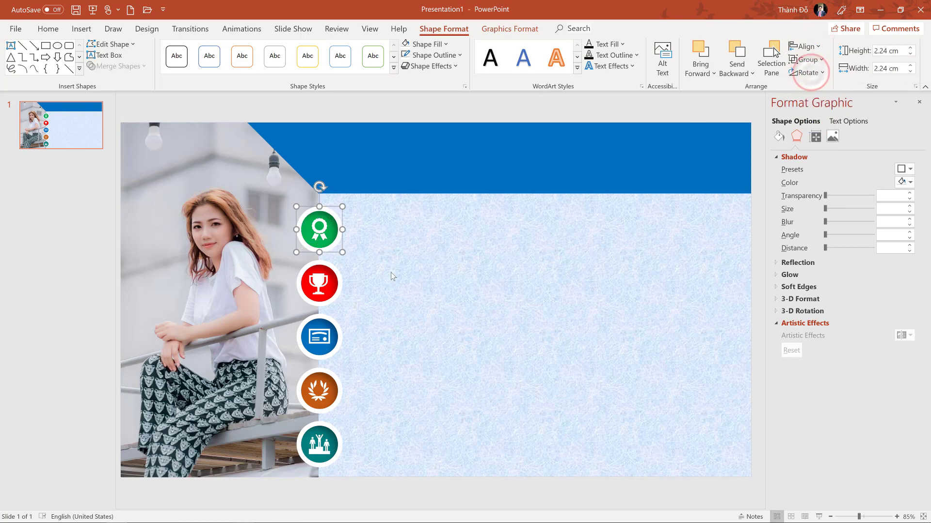
Step: Centre the trophy icon horizontally and vertically in the red circle and group them
drag(360, 260, 277, 308)
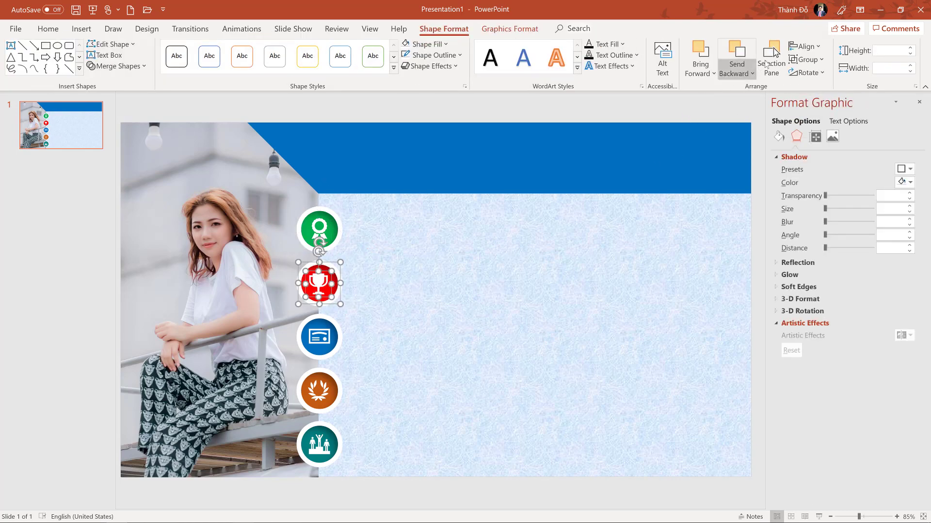
click(804, 46)
click(815, 72)
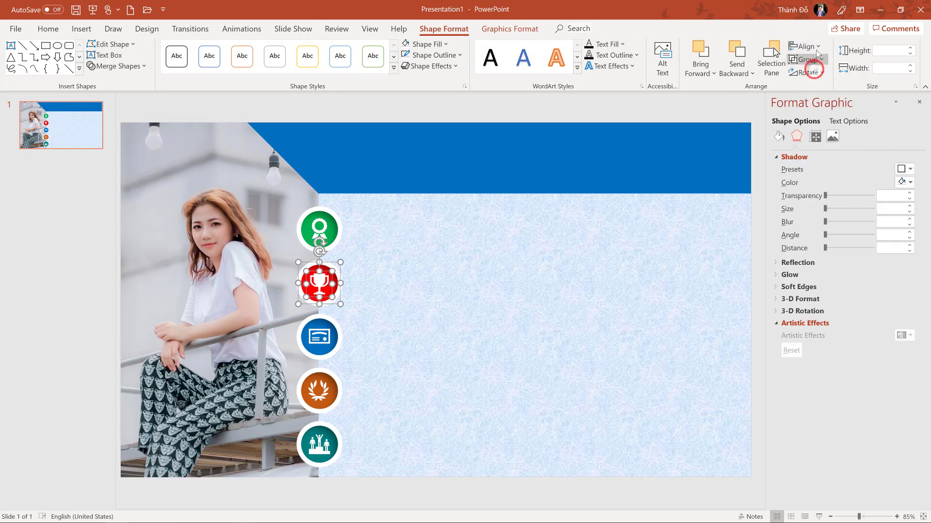
click(804, 46)
click(813, 117)
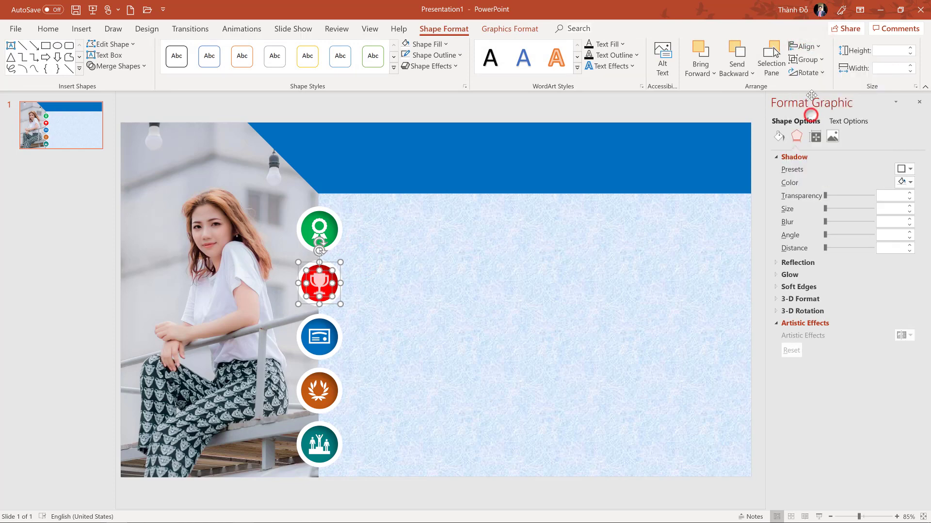
click(811, 60)
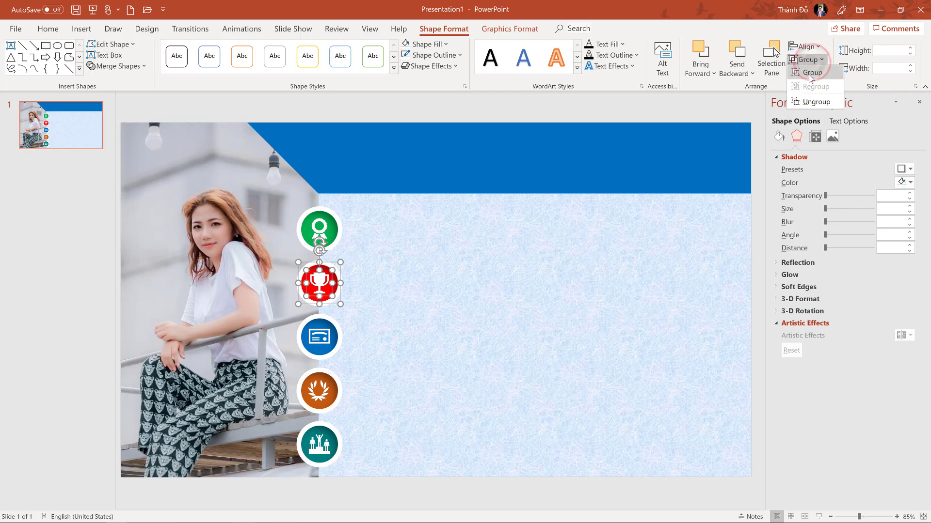
click(811, 73)
Step: Centre the certificate icon in the blue circle both ways and group them into one object
click(360, 322)
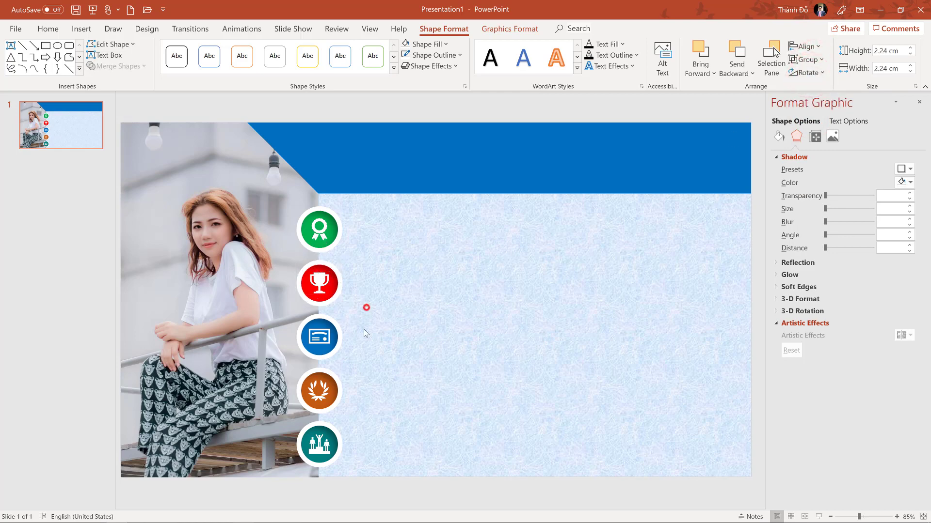
drag(366, 307, 277, 363)
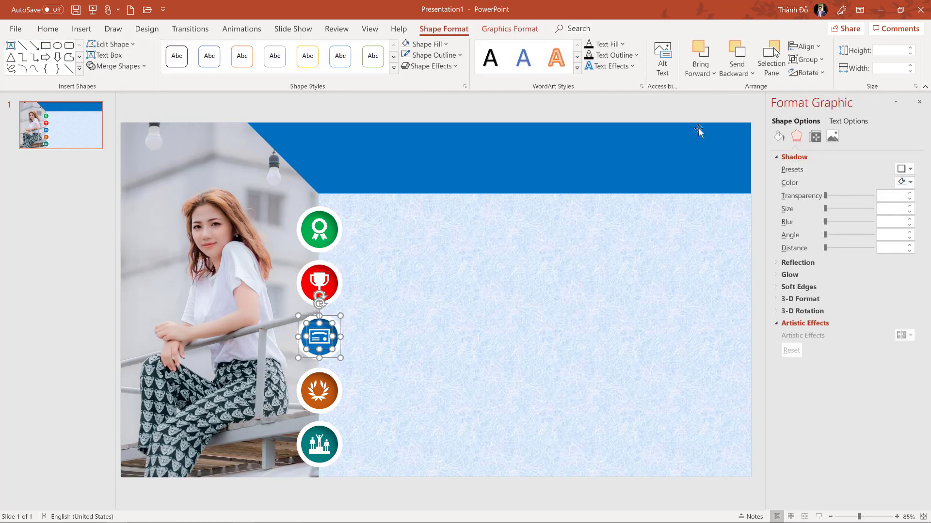
click(811, 51)
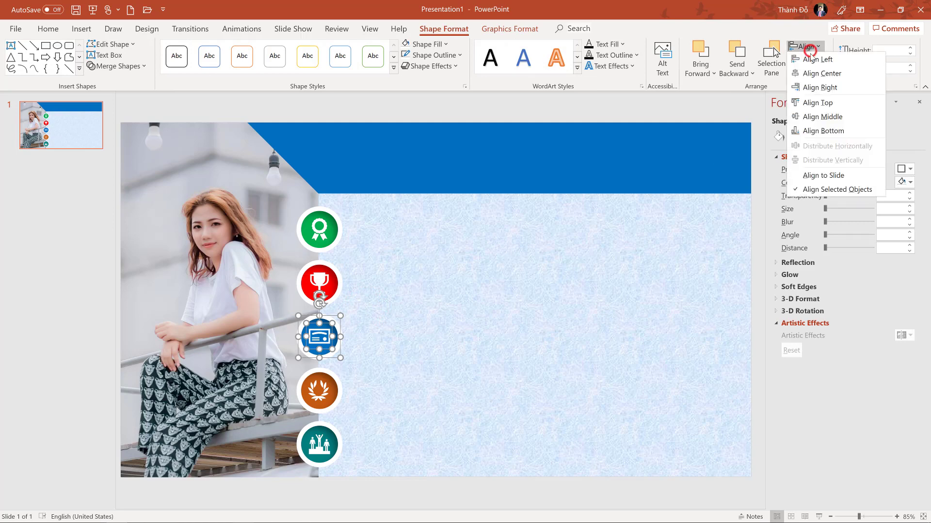
click(811, 72)
click(815, 47)
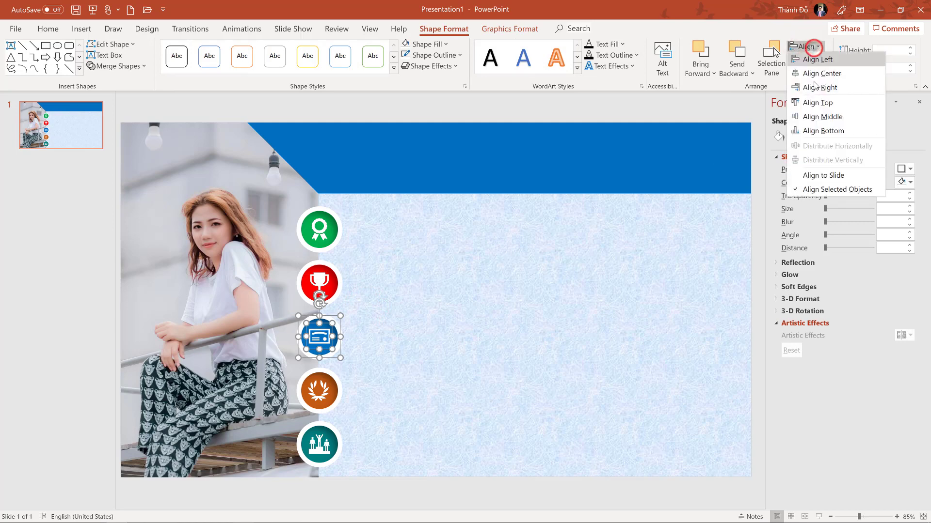
click(809, 115)
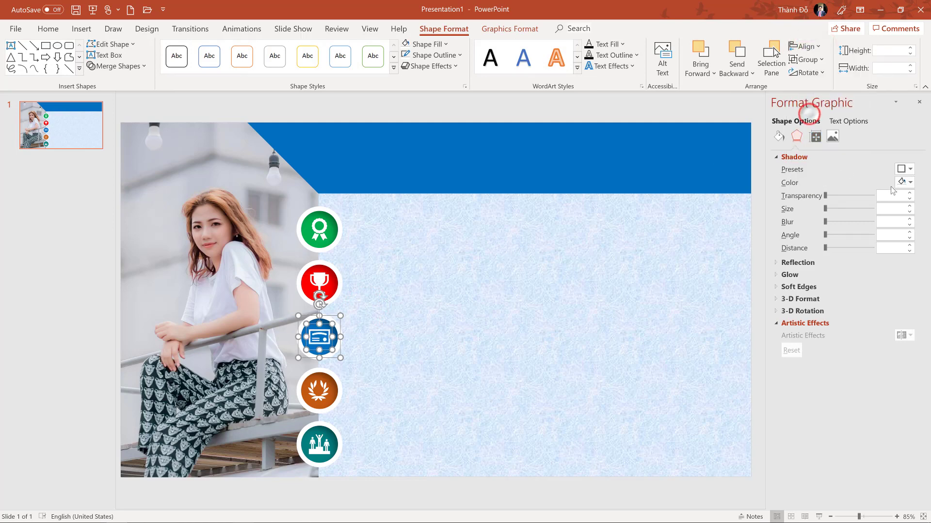
click(919, 102)
click(807, 59)
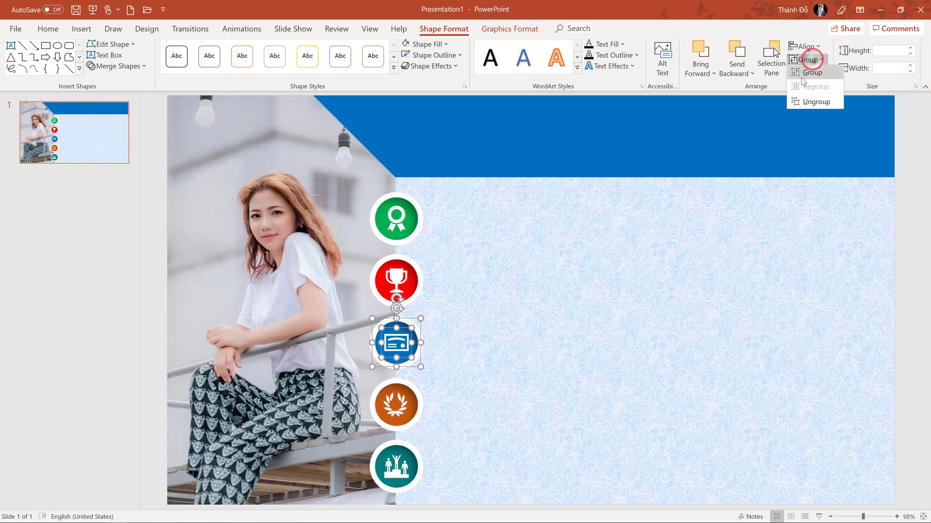
click(811, 73)
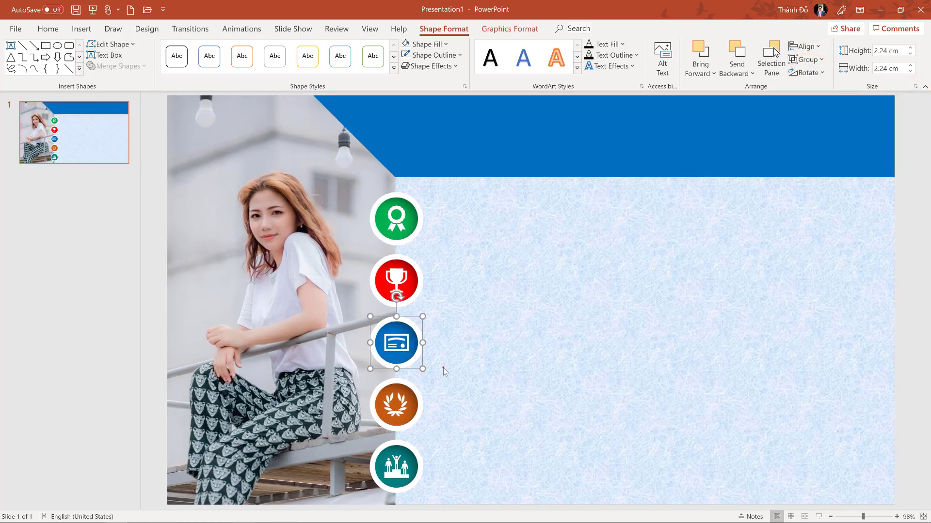
Step: Centre the laurel icon in the orange circle both ways and group them
drag(443, 367, 344, 437)
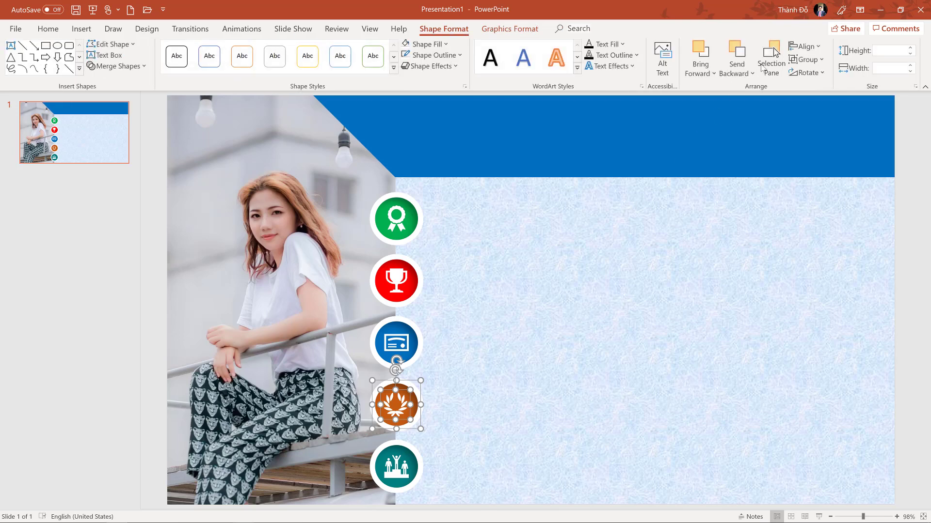
click(805, 46)
click(810, 60)
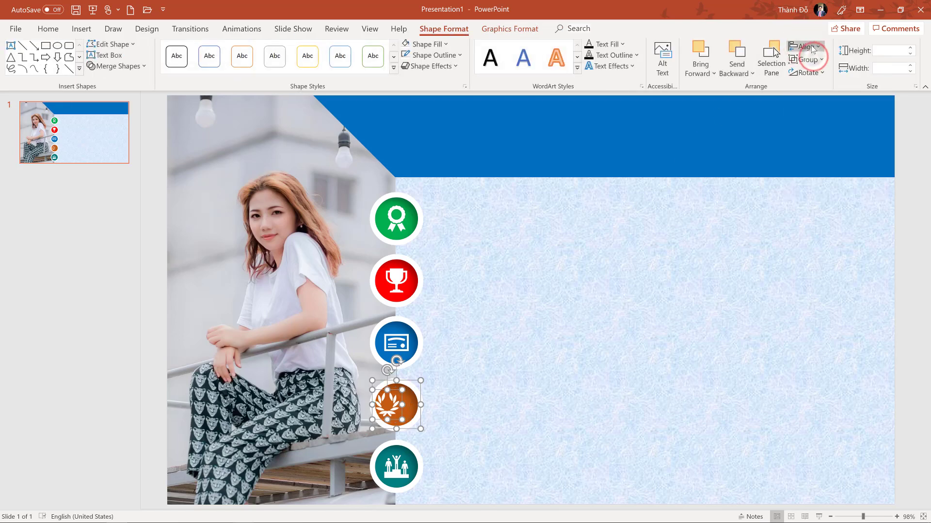
click(813, 47)
click(817, 70)
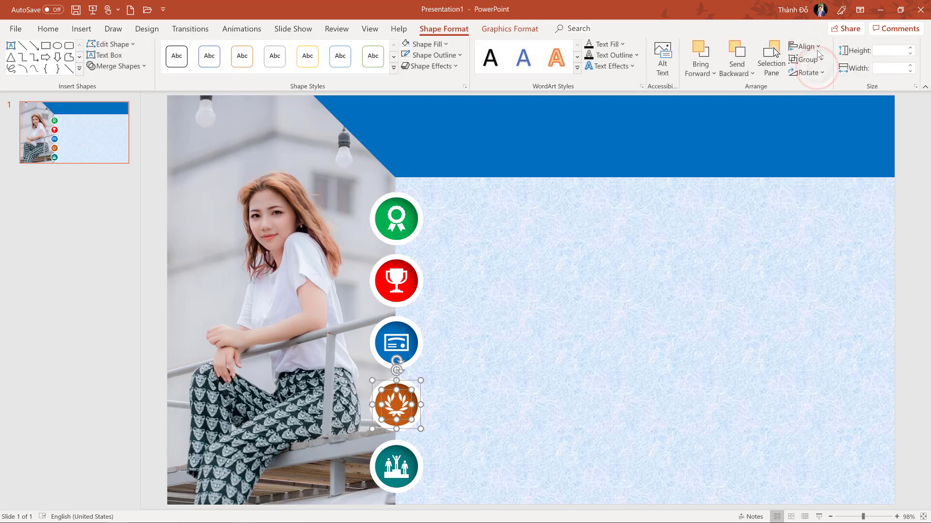
click(814, 48)
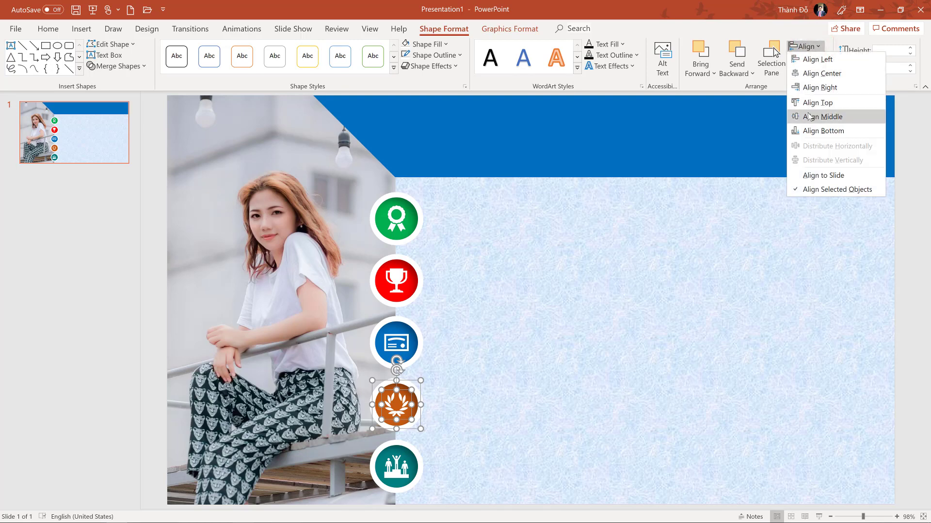
click(807, 112)
click(807, 60)
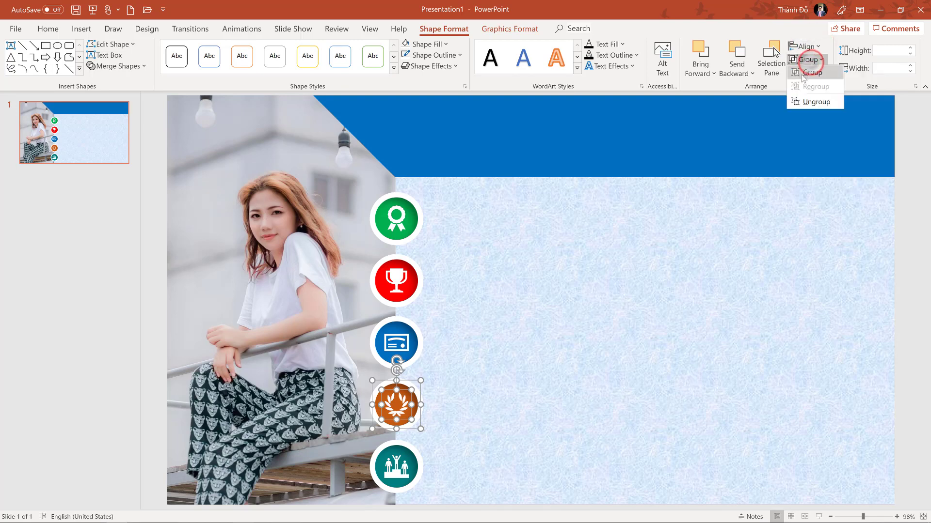
click(806, 77)
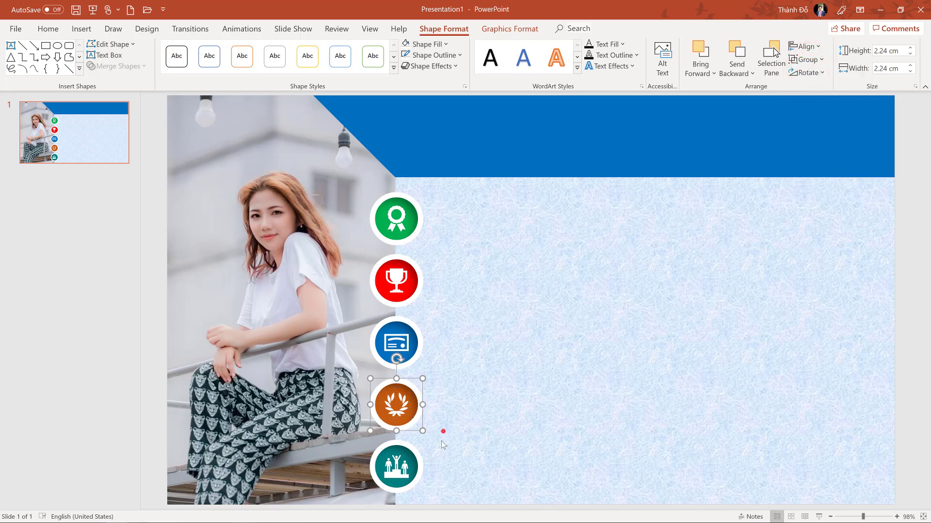
Step: Centre the people icon on the teal circle both ways, group them, and deselect
drag(443, 431, 345, 504)
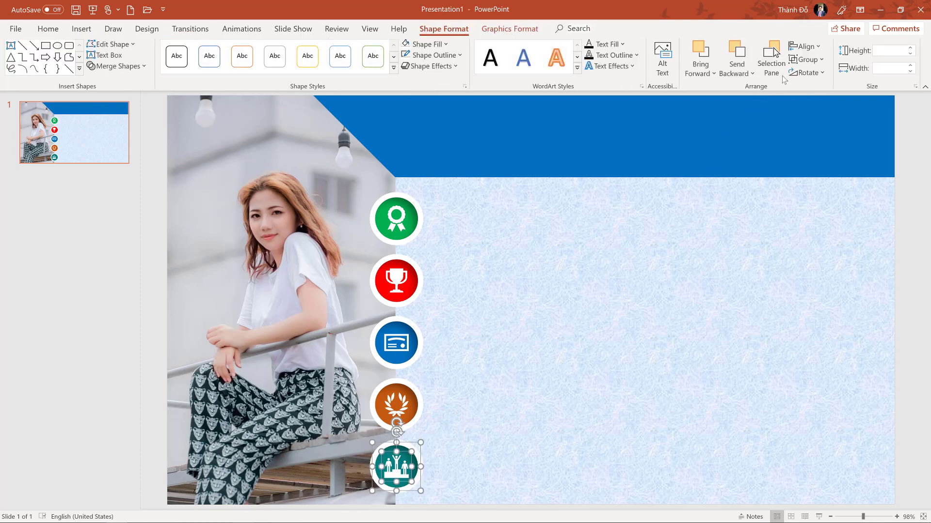
click(806, 46)
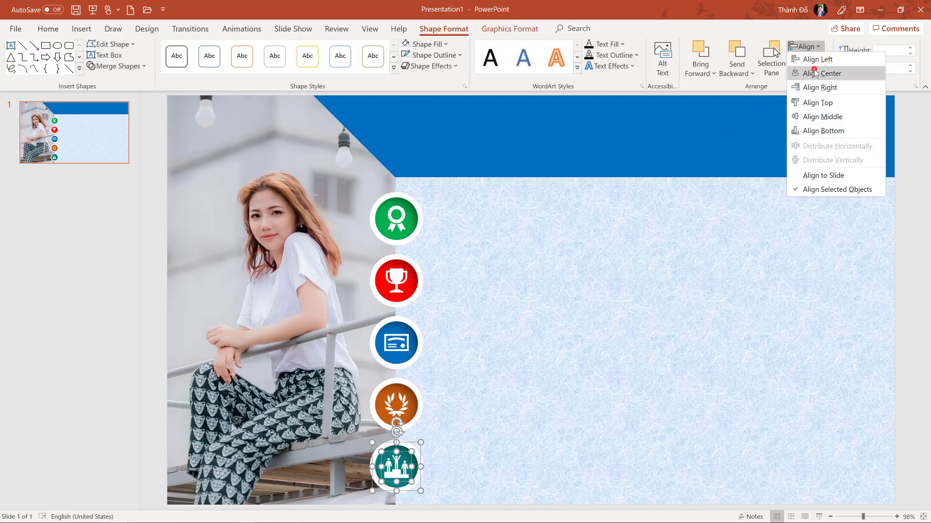
click(820, 73)
click(806, 47)
click(809, 117)
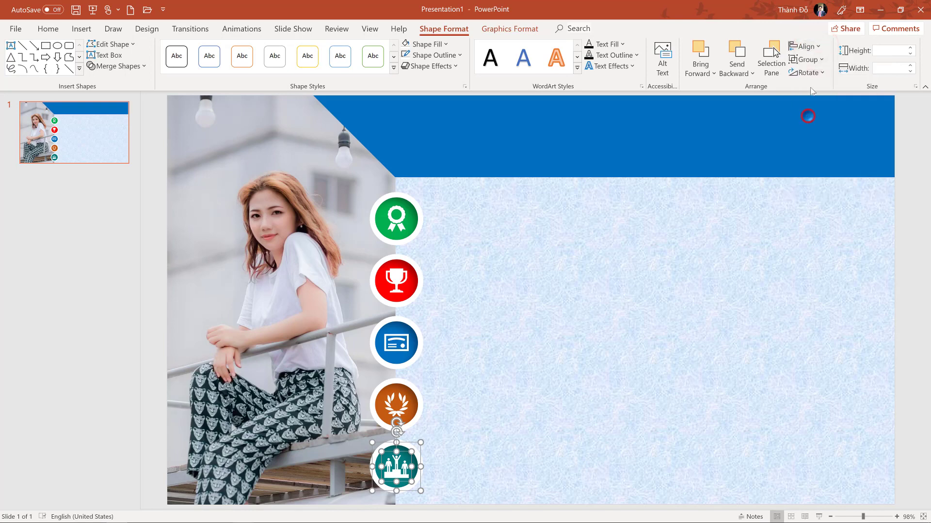
click(806, 46)
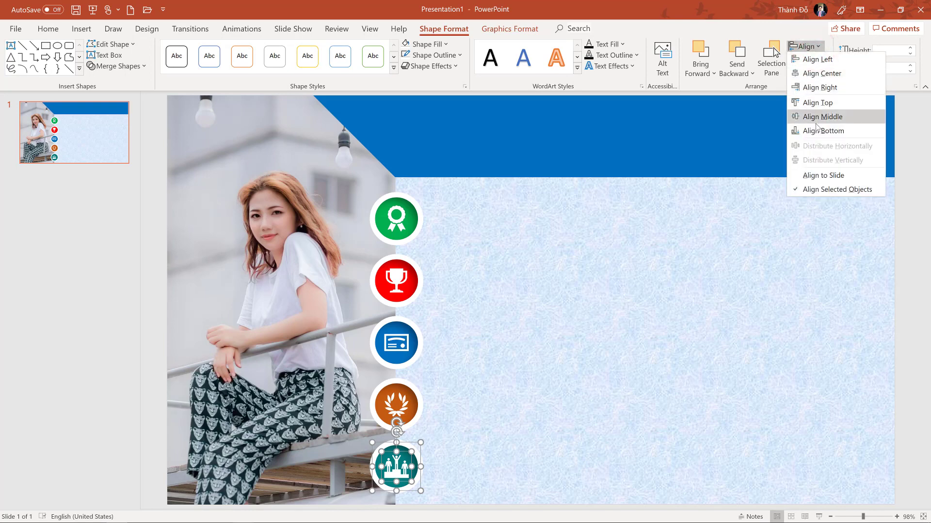
click(768, 106)
click(806, 59)
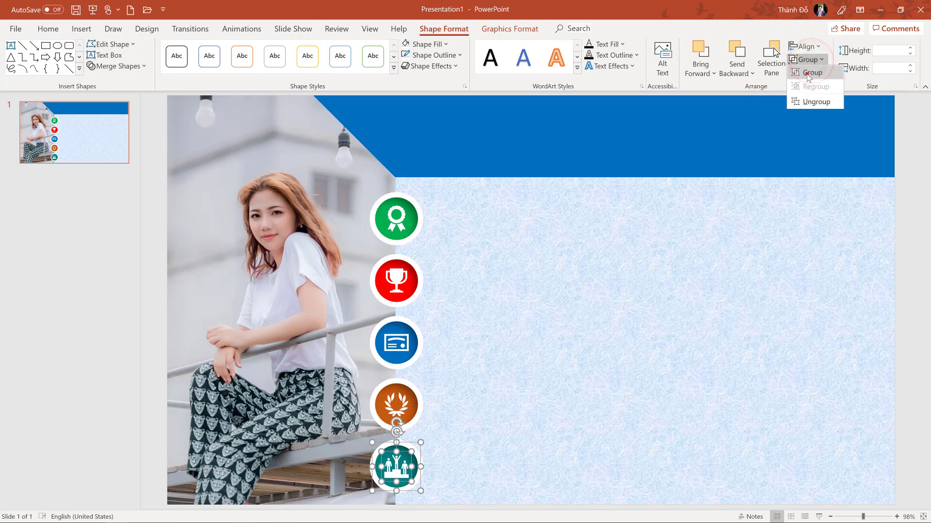
click(808, 74)
click(548, 358)
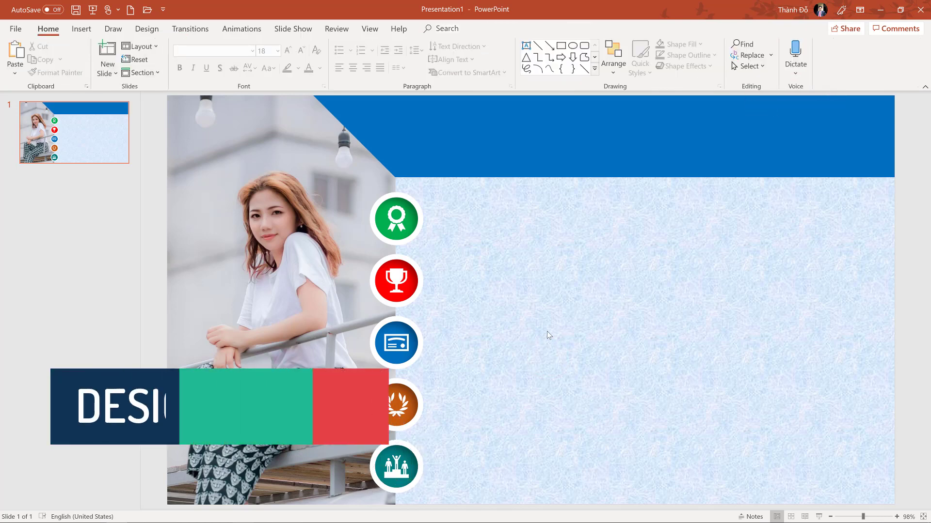
Step: Draw a wide text box beside the green icon and fill it using =rand(1,2)
click(79, 29)
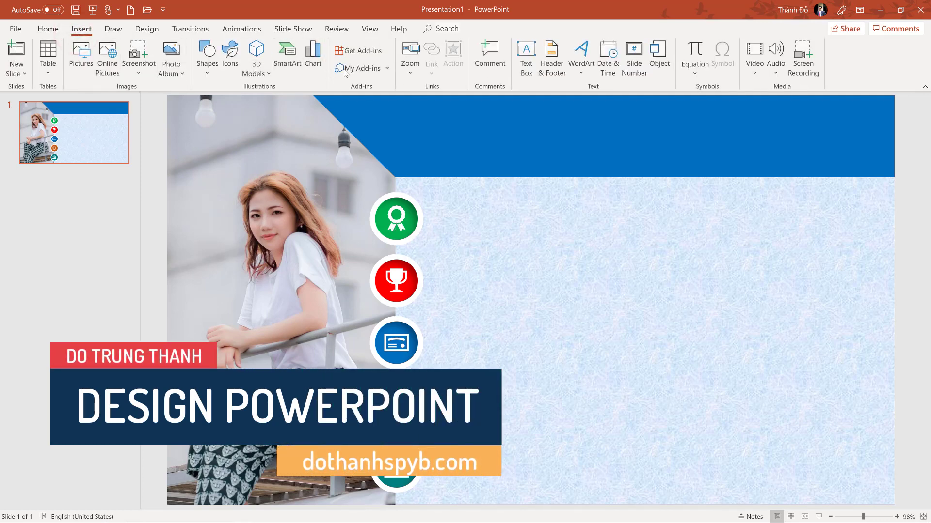
click(522, 76)
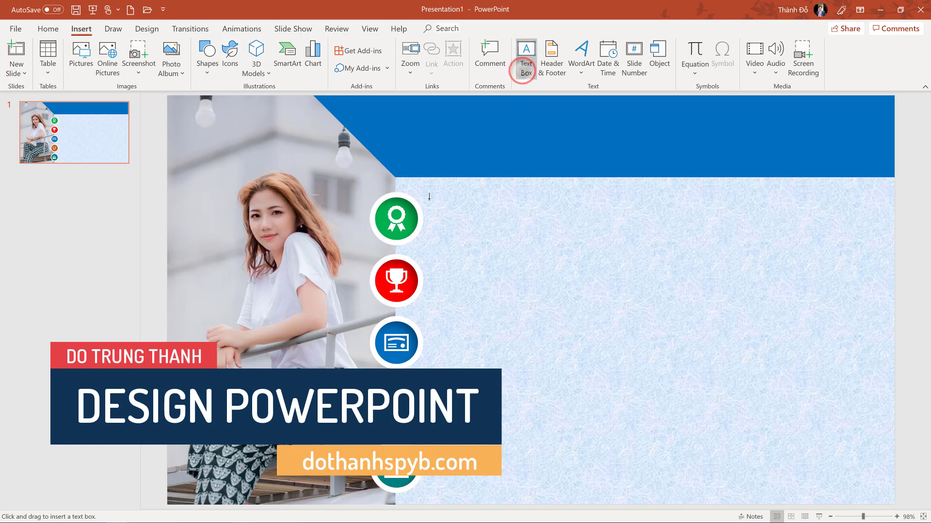
drag(436, 224, 883, 245)
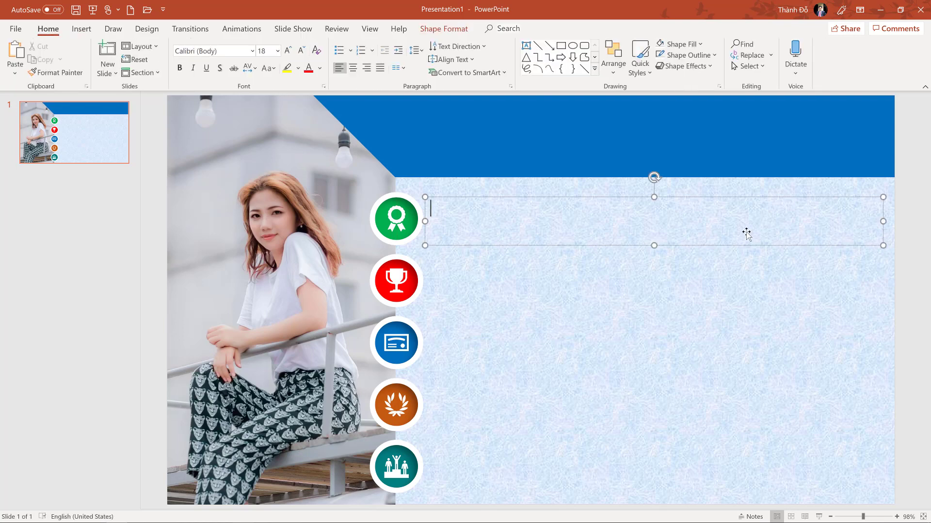
text(-)
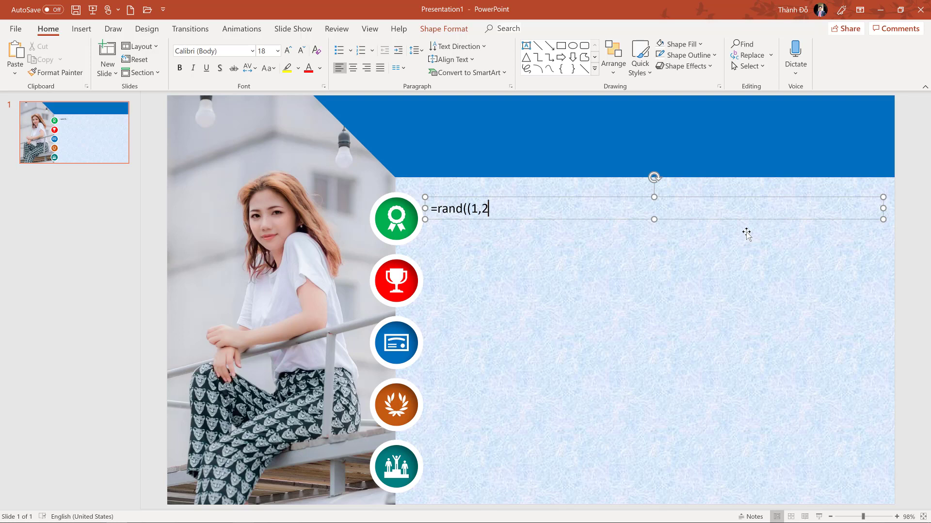
text())
key(Return)
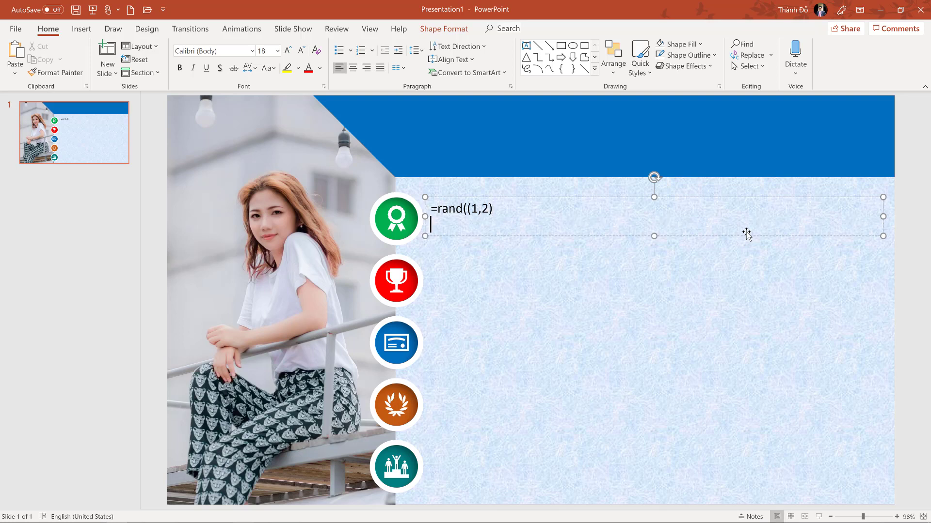
key(BackSpace)
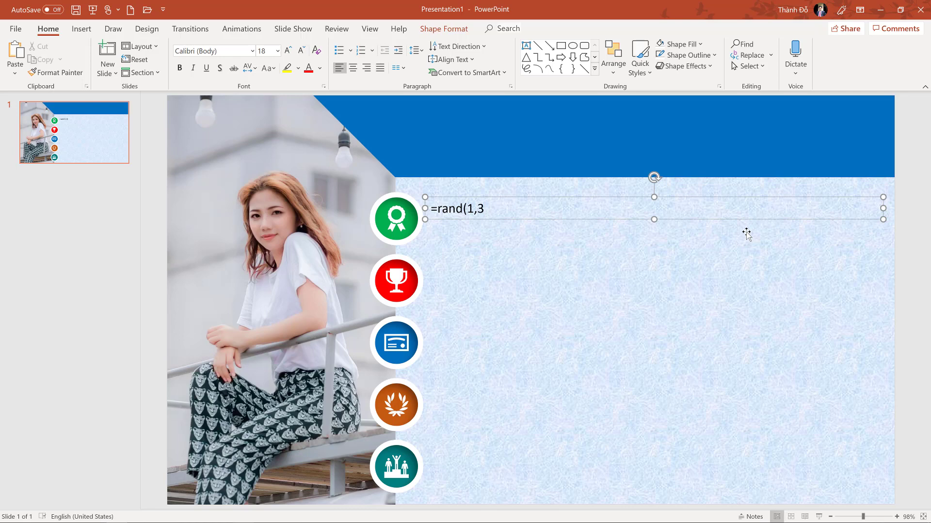
key(Return)
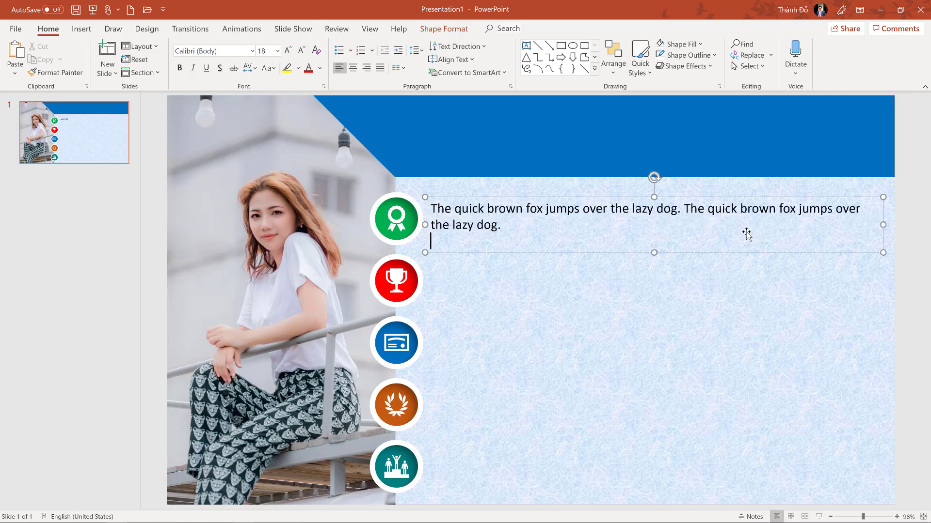
key(BackSpace)
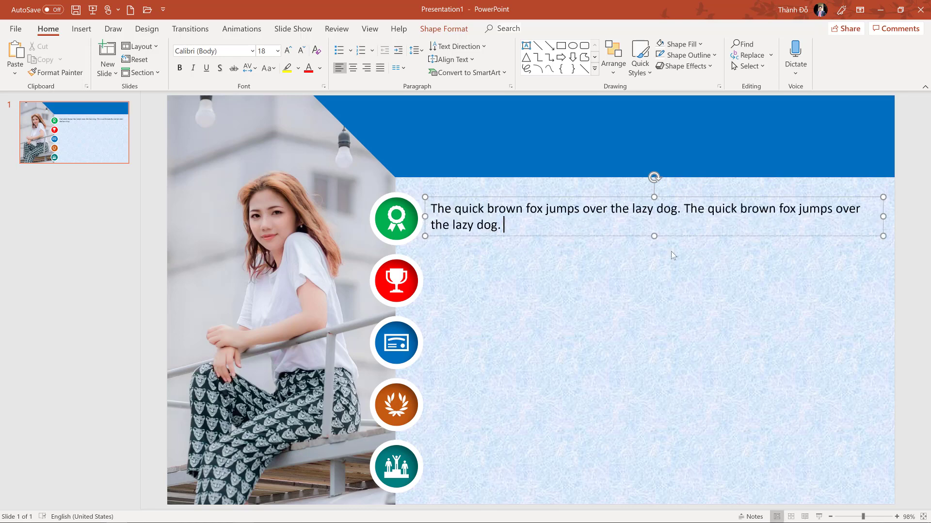
Step: Make the text Impact, size 24 and justified, then Ctrl-drag a copy beside the next icon
click(662, 237)
click(228, 54)
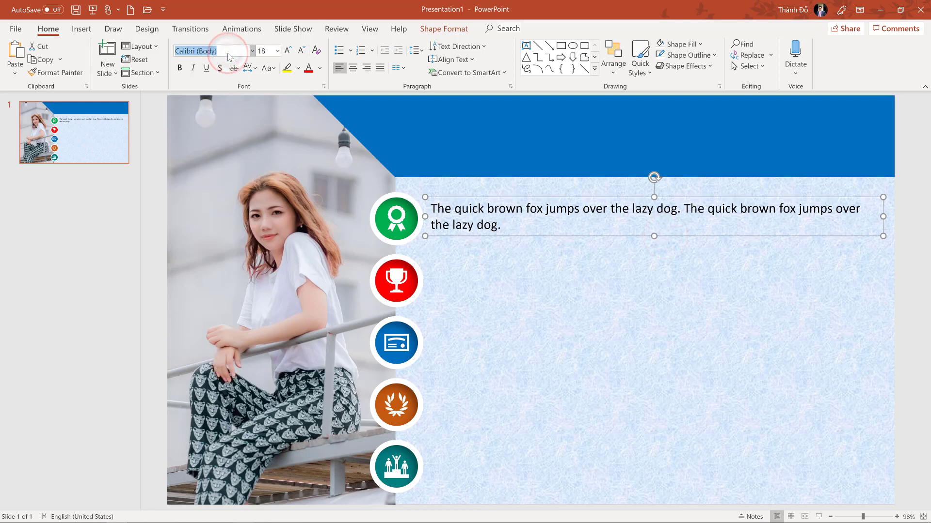
text(Impact)
key(Return)
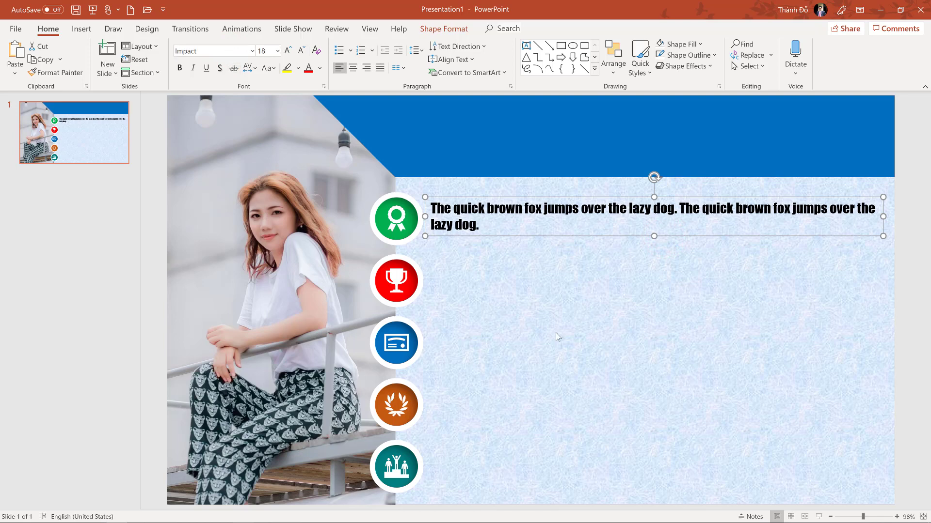
key(ctrl+shift+period)
key(ctrl+shift+period)
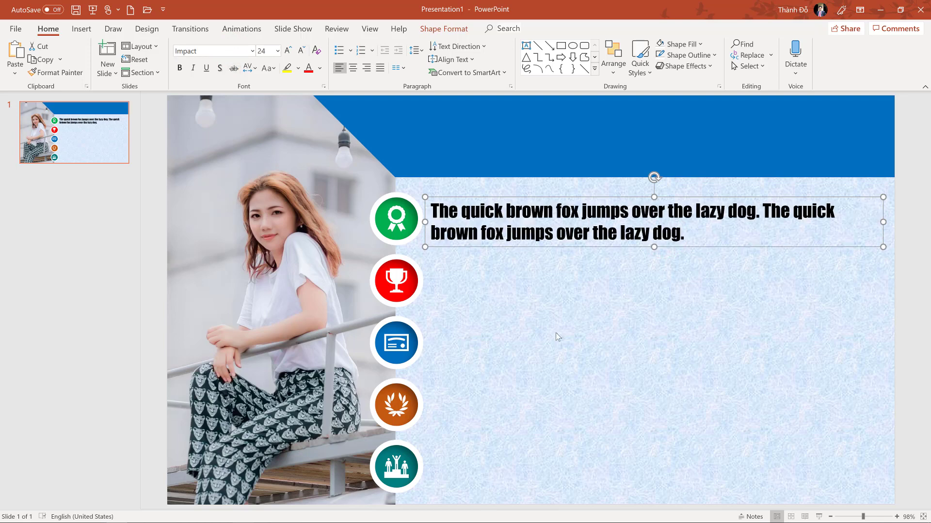
key(ctrl+j)
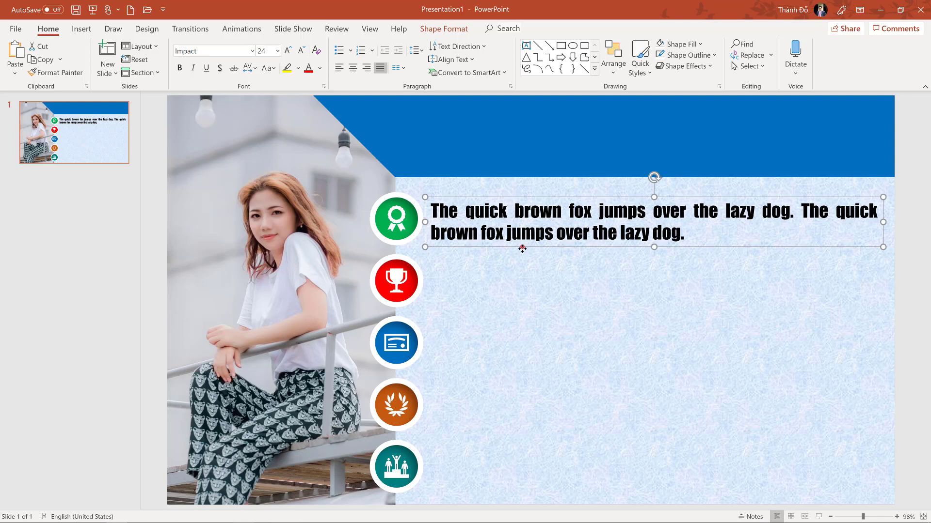
mouse_move(522, 249)
ctrl+mouse_down()
mouse_move(533, 496)
mouse_move(509, 497)
ctrl+mouse_up()
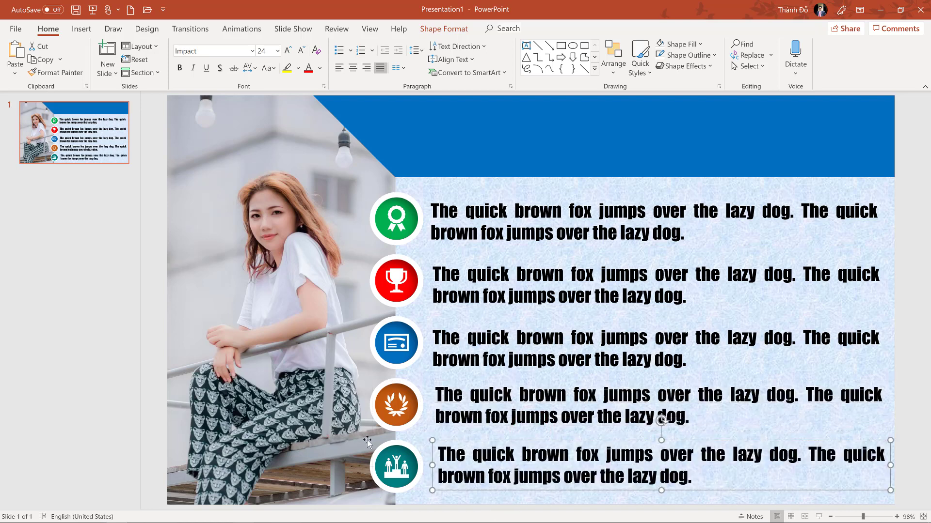
Step: Align the teal icon and its text box on their middles
drag(915, 427, 291, 509)
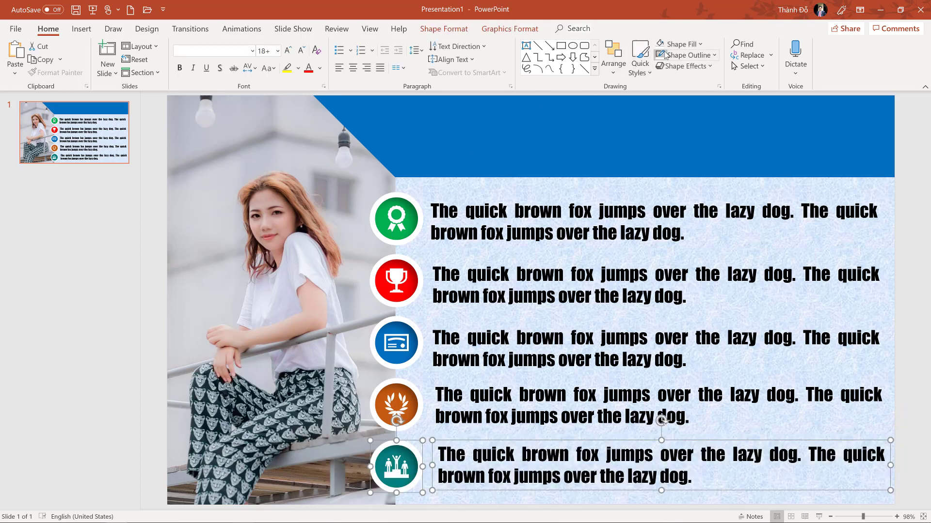
click(459, 30)
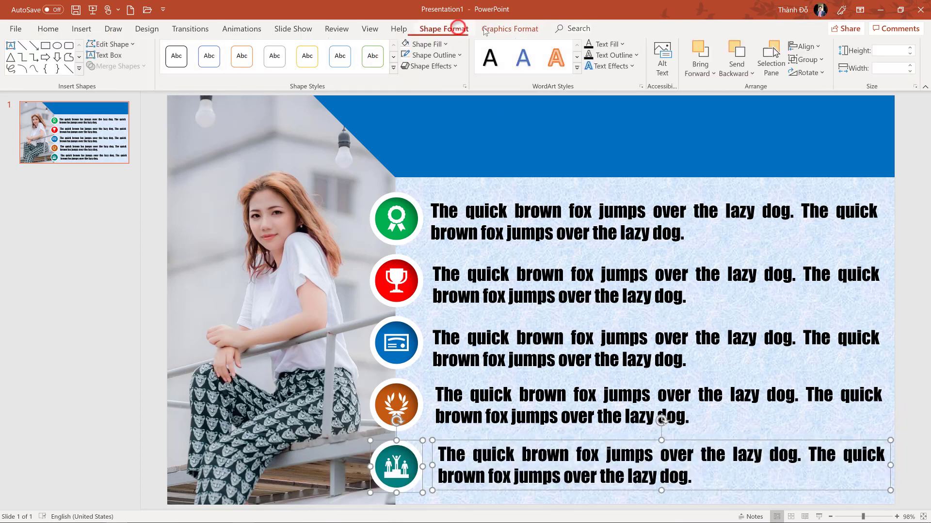
click(807, 46)
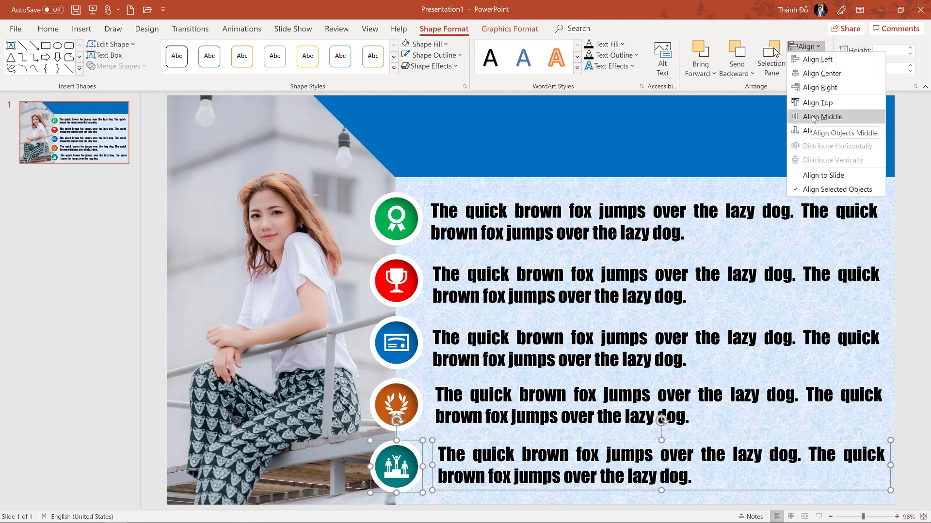
click(819, 74)
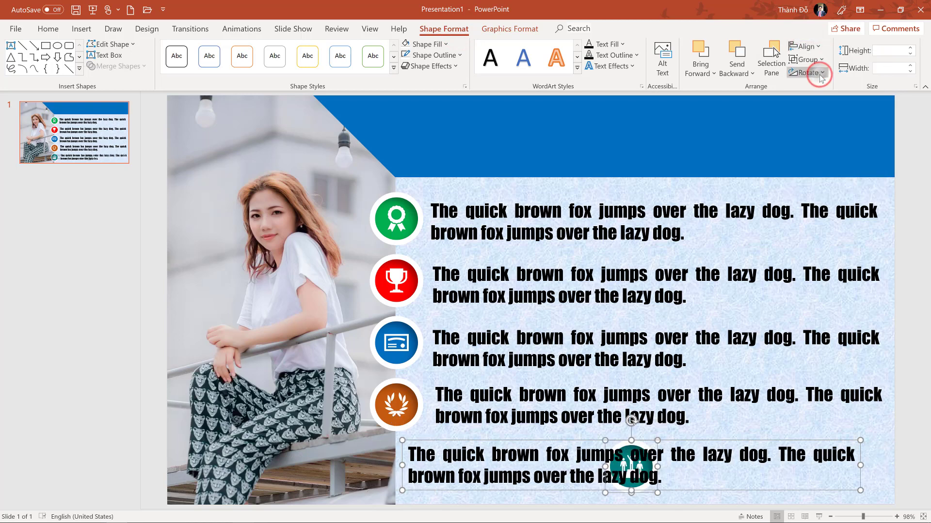
key(ctrl+z)
click(805, 46)
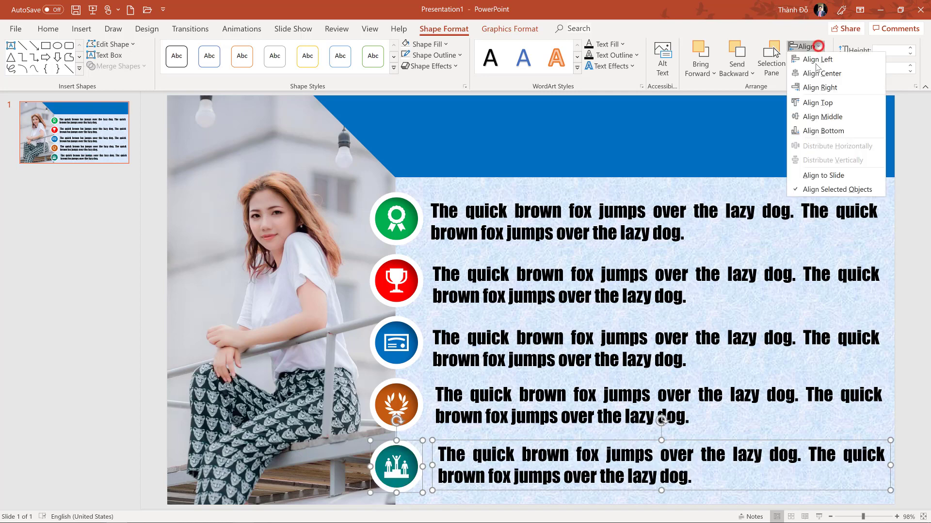
click(810, 119)
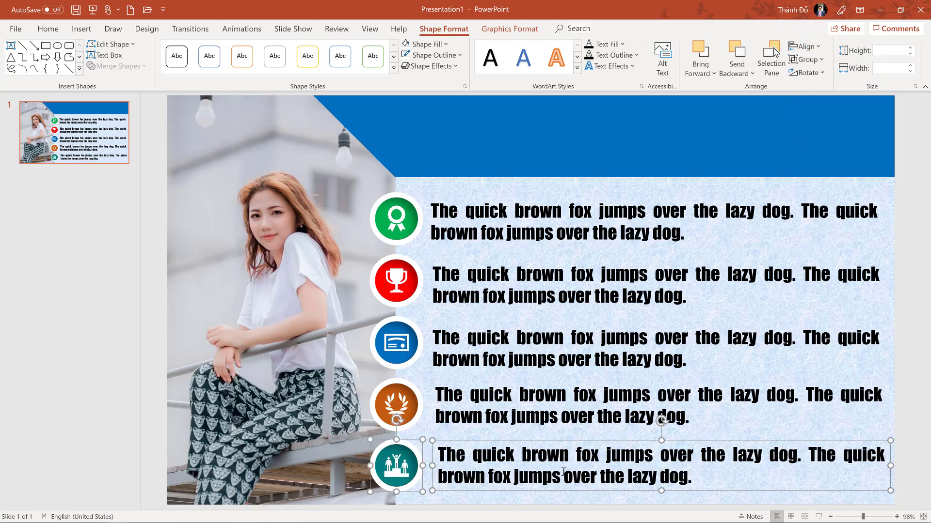
Step: Align the green icon and the top text box on their middles, then deselect
click(485, 225)
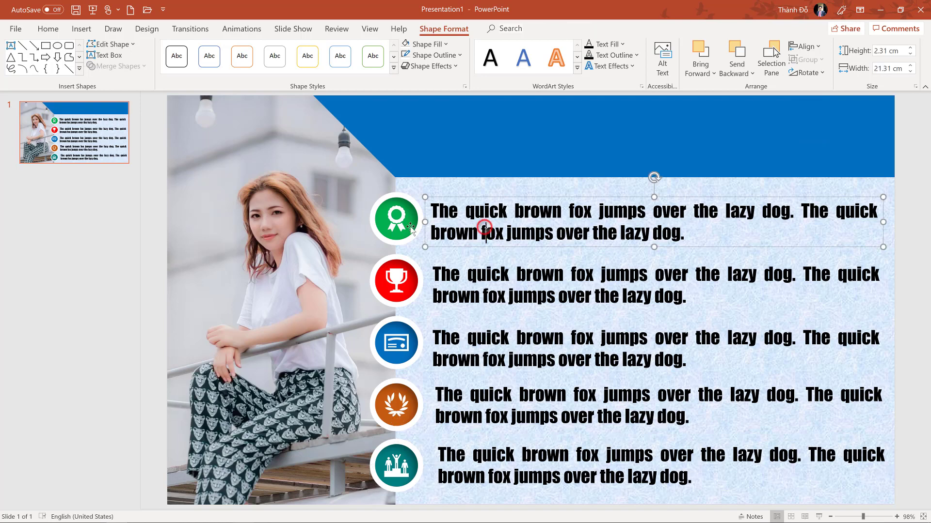
shift+click(380, 221)
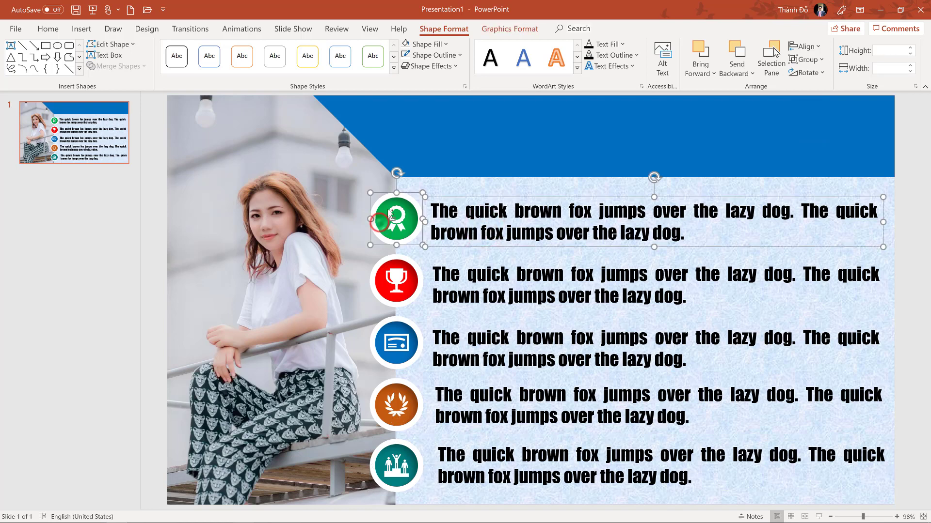
click(805, 46)
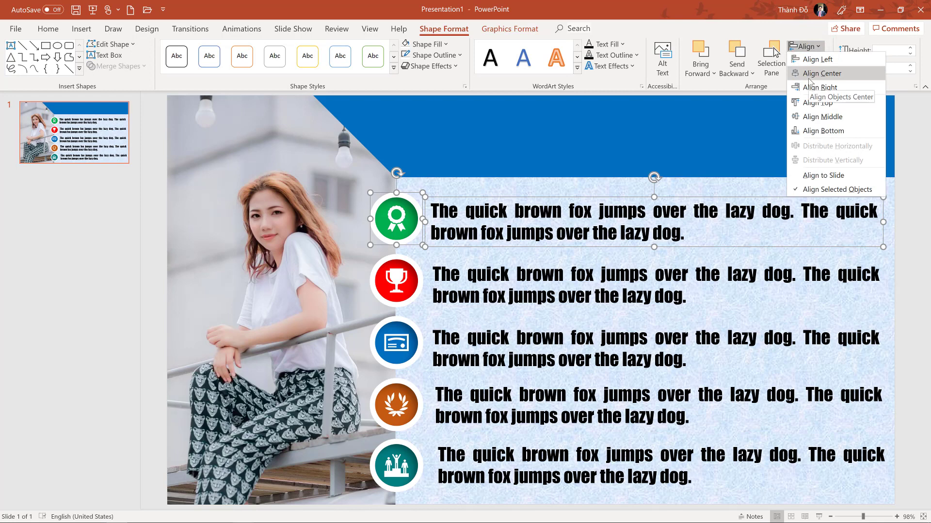
click(806, 116)
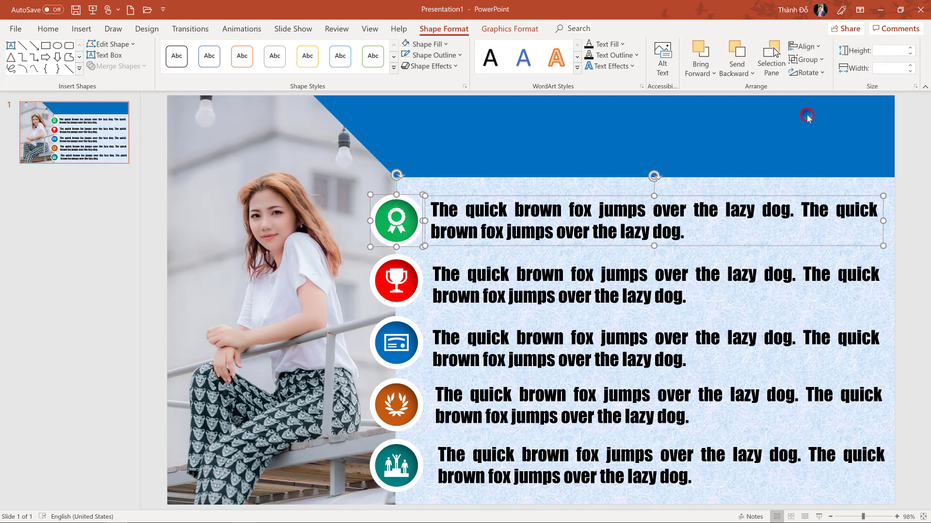
click(601, 495)
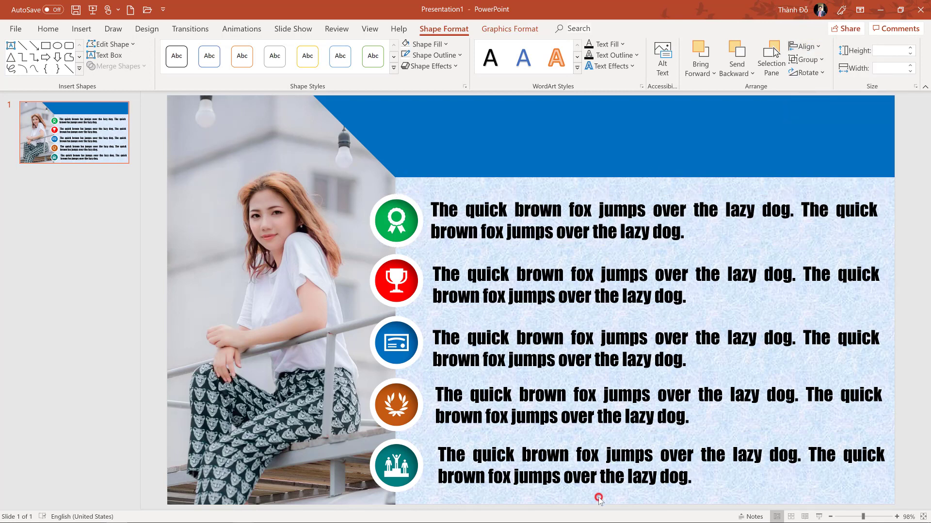
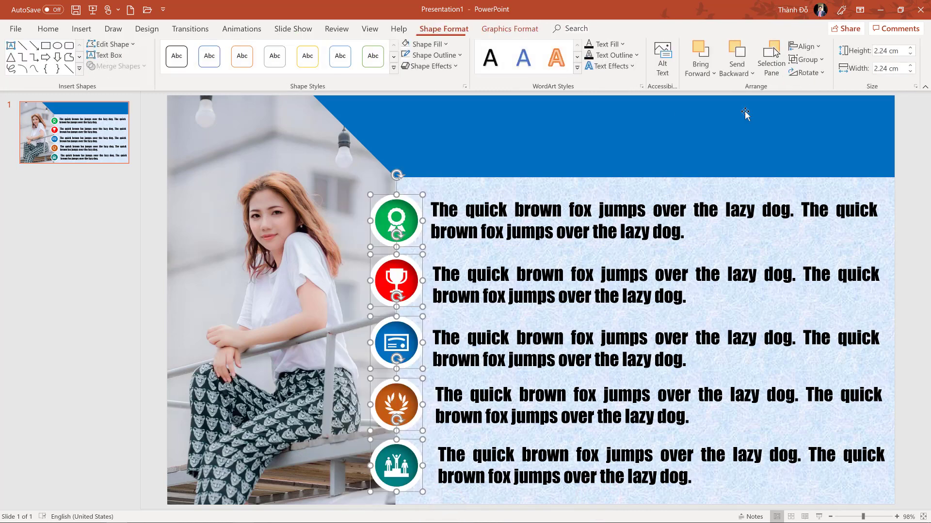
Step: Distribute the five selected icon circles evenly from top to bottom
click(804, 46)
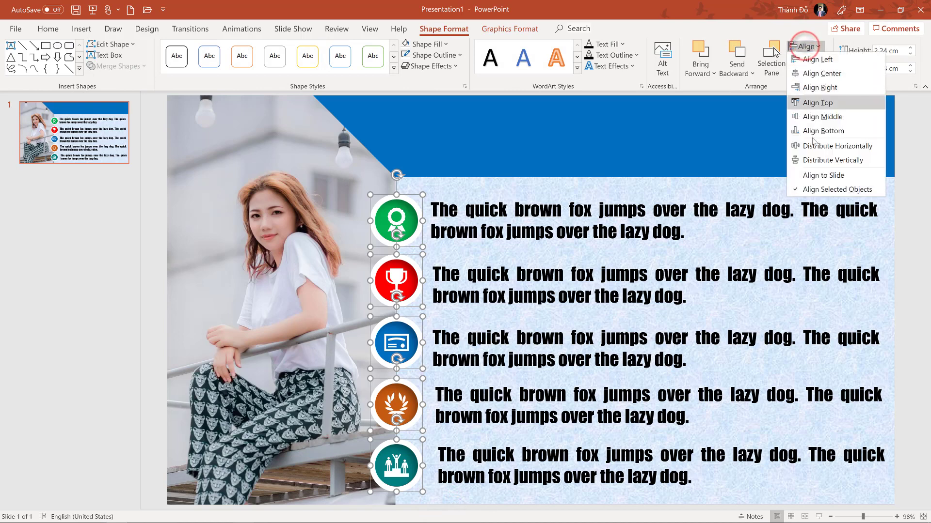
click(816, 160)
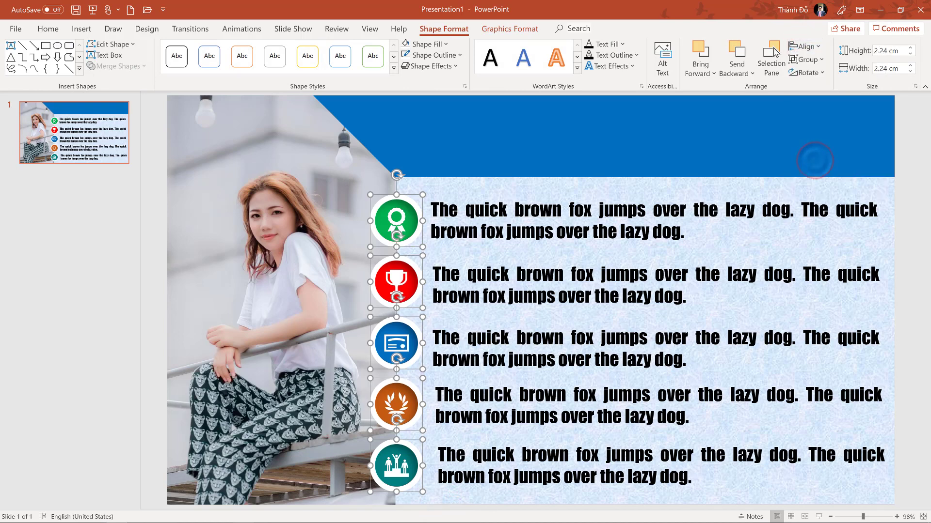
Step: Select the five text boxes, align their left edges, and distribute them evenly vertically
drag(920, 491, 435, 195)
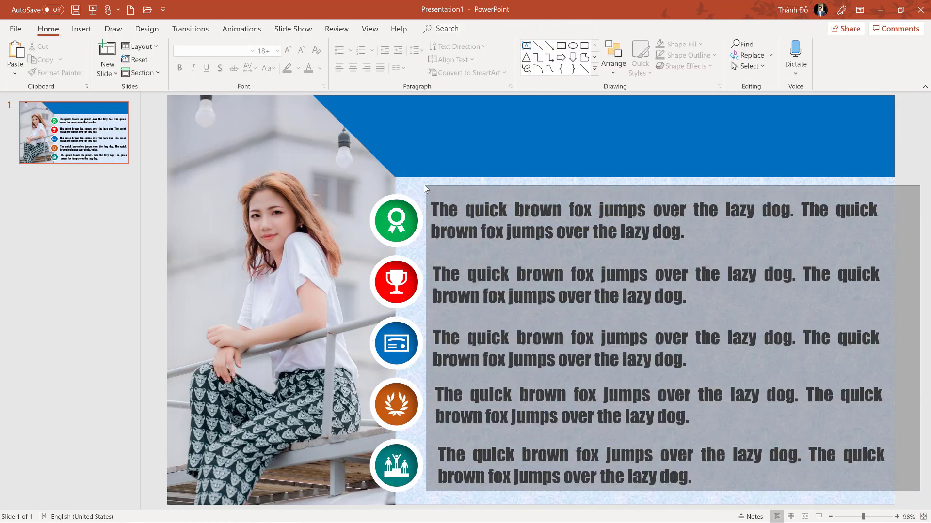
drag(435, 195, 427, 185)
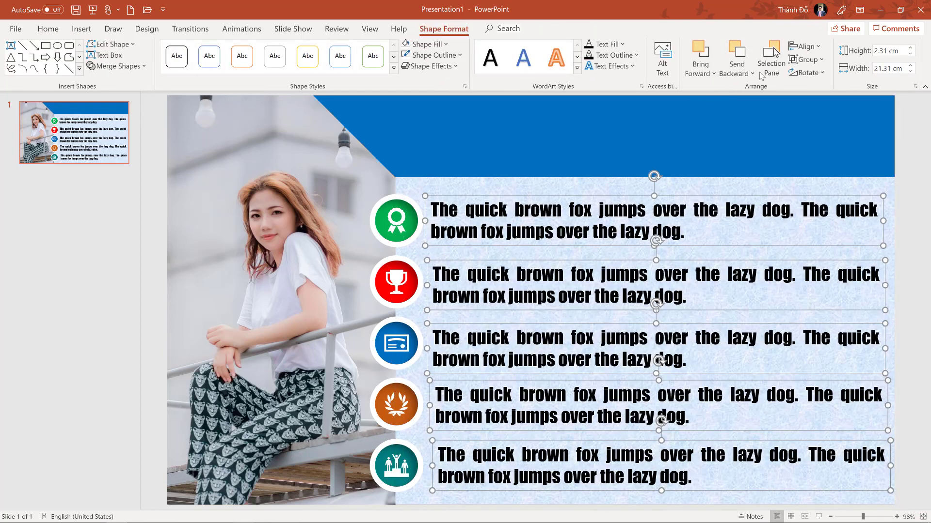
click(803, 47)
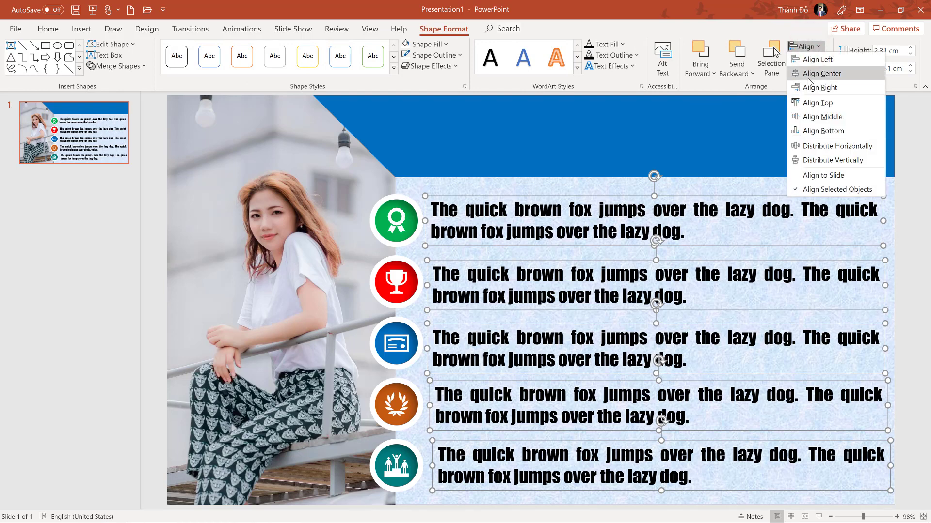
click(815, 59)
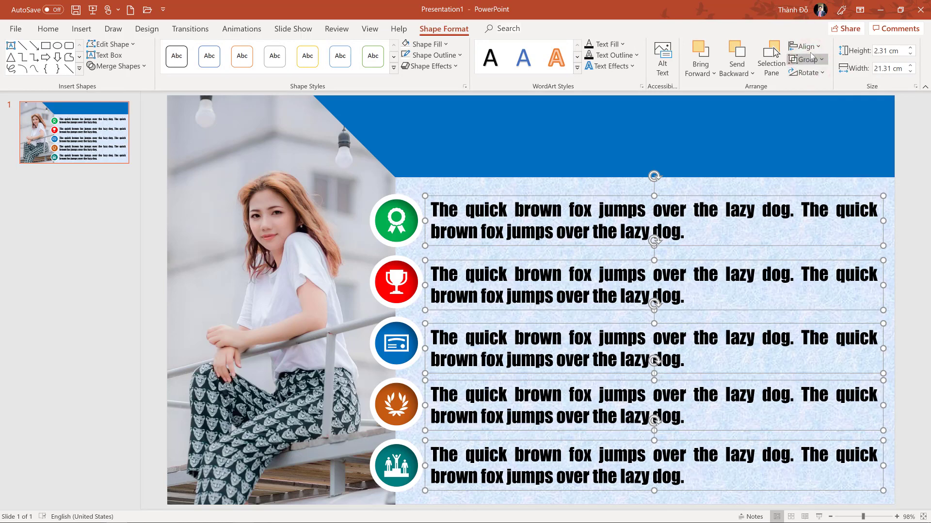
click(804, 47)
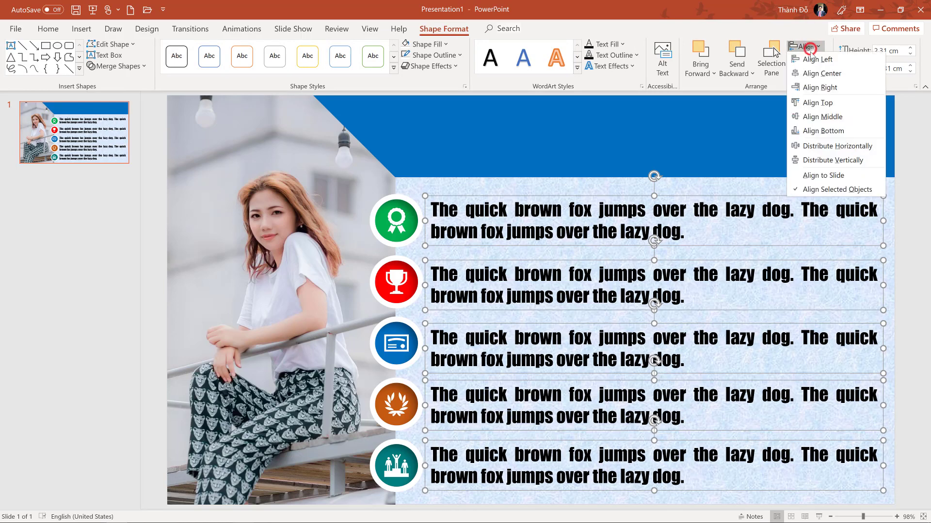
click(813, 160)
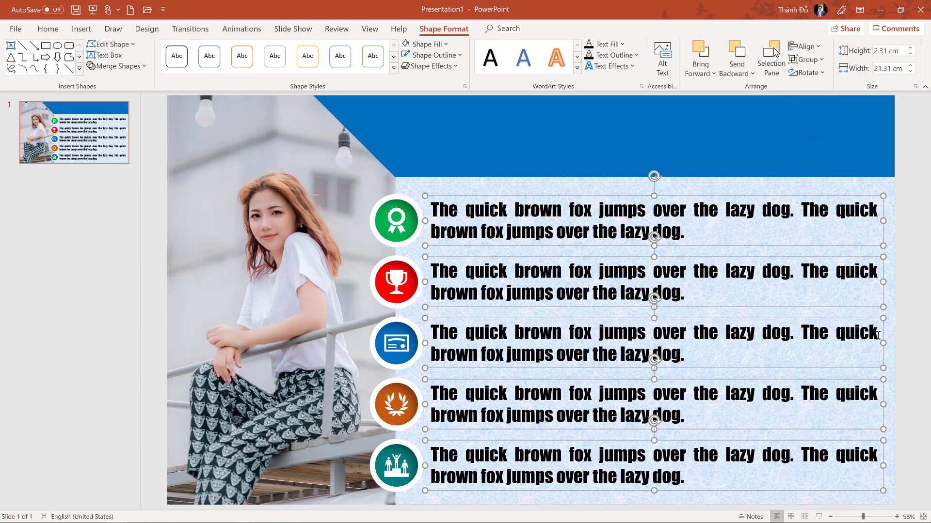
click(909, 345)
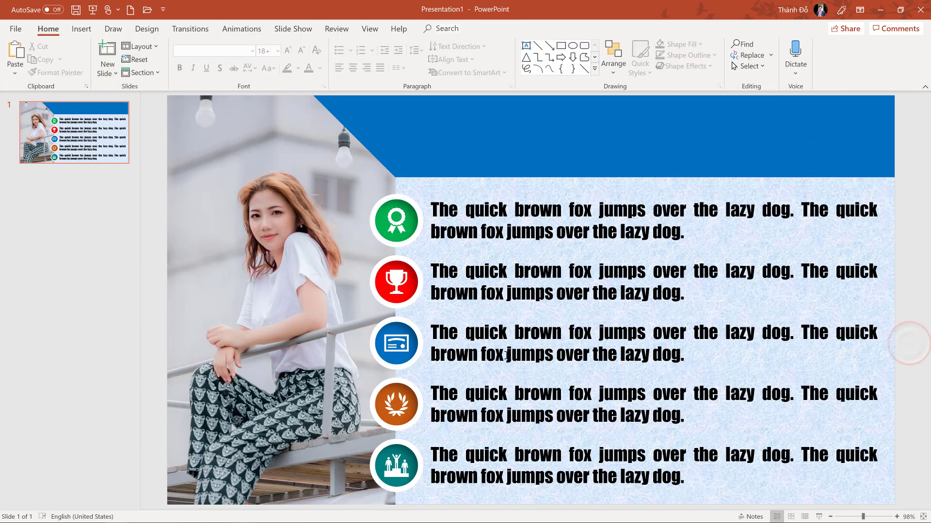
Step: Set the text fill of the first three text lines to green, red and blue
click(510, 237)
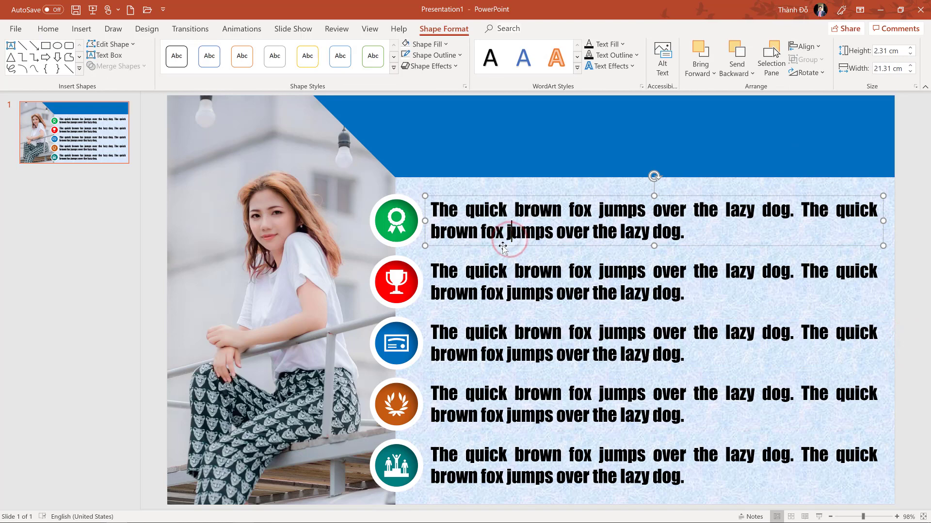
click(613, 44)
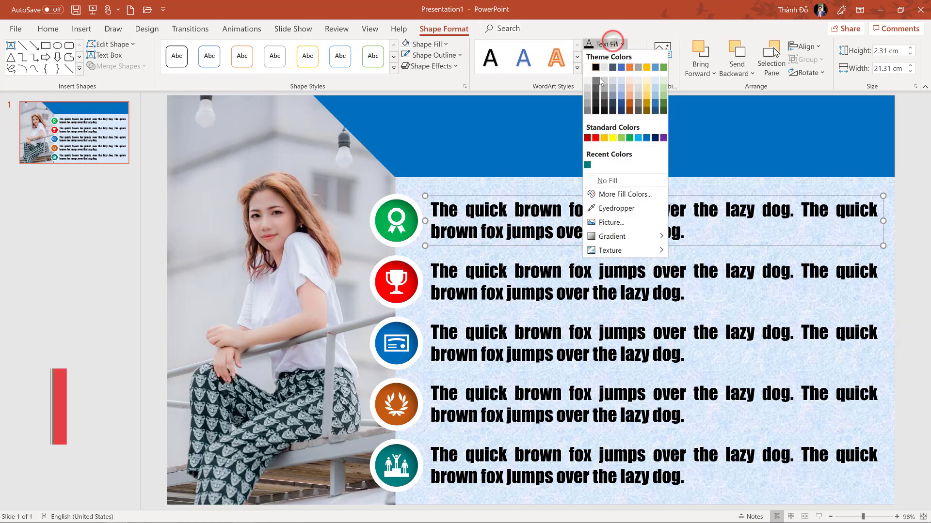
click(627, 138)
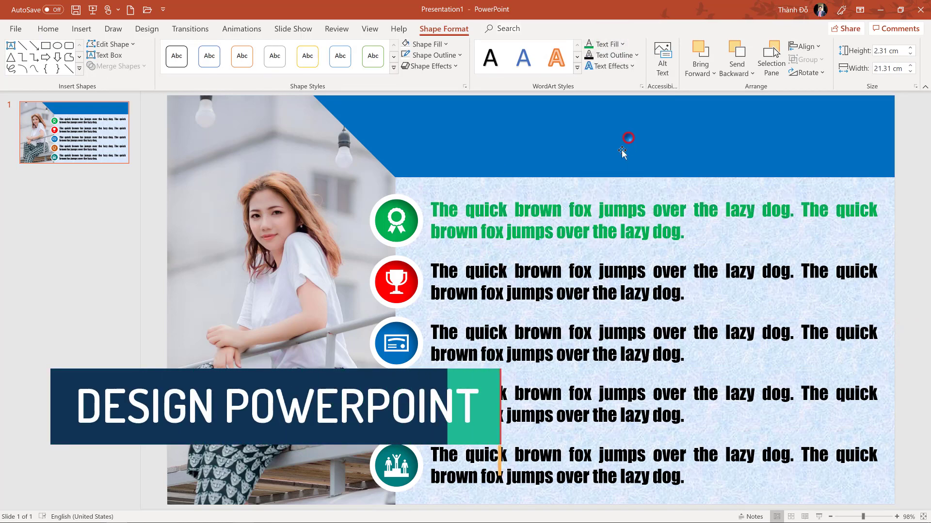
click(496, 293)
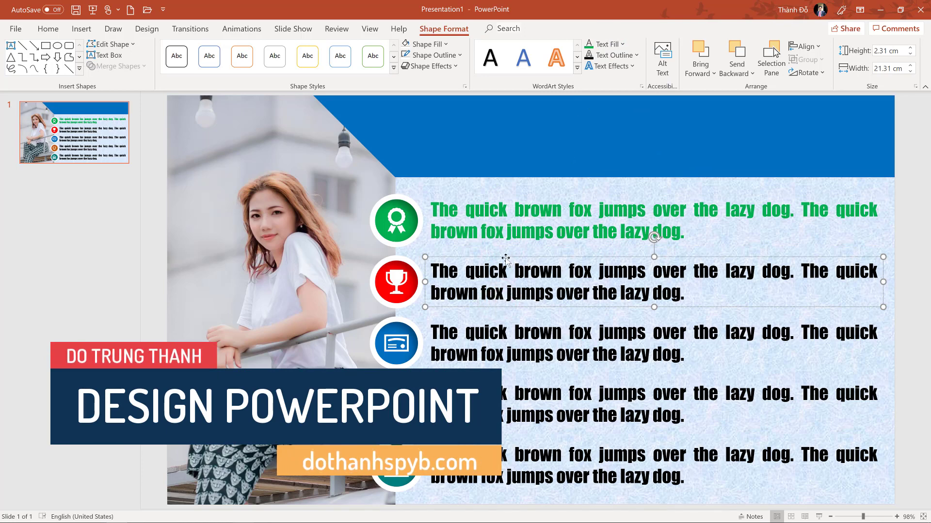
click(622, 44)
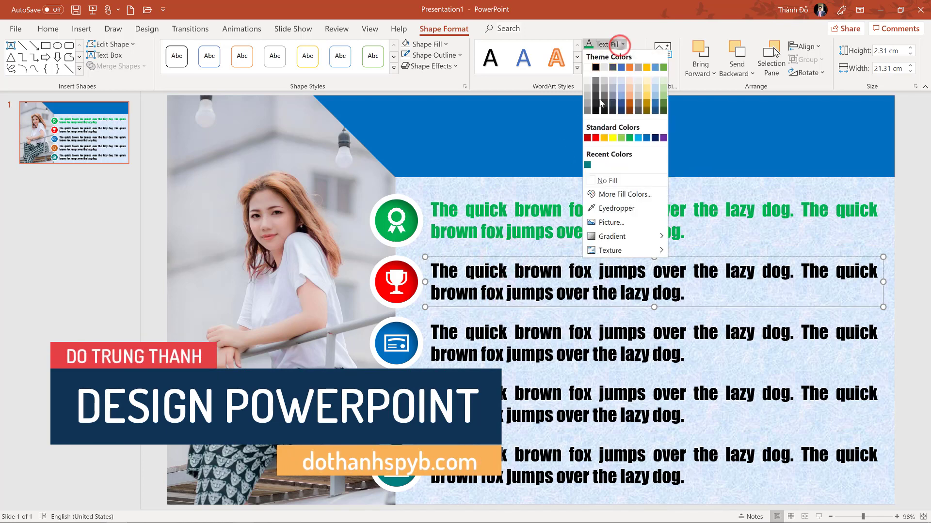
click(597, 138)
click(486, 352)
click(475, 369)
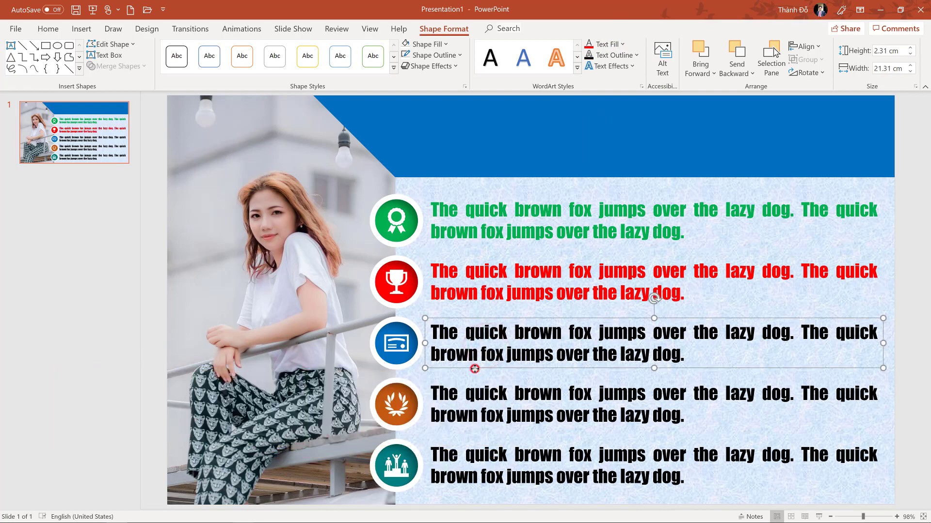
click(616, 46)
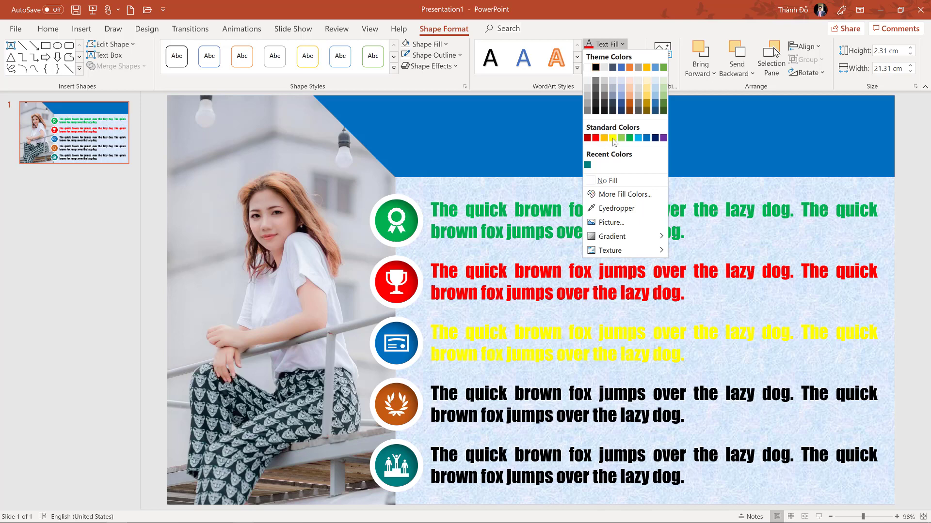
click(645, 138)
Step: Colour the fourth text line dark orange and the fifth teal
click(510, 417)
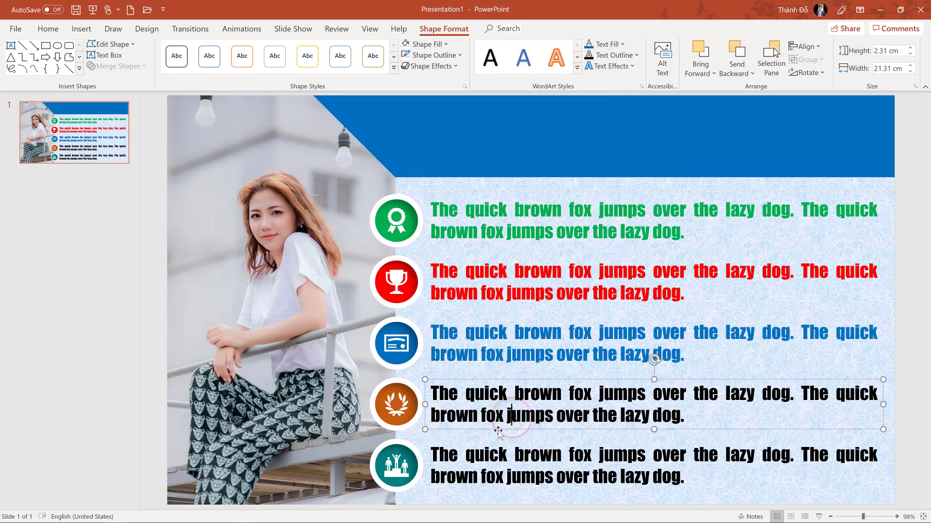
click(622, 44)
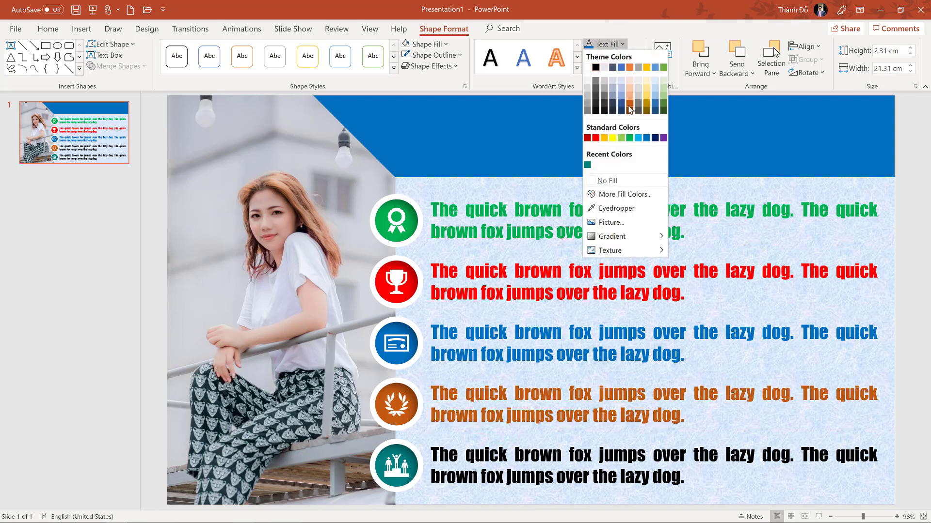
click(629, 105)
click(454, 460)
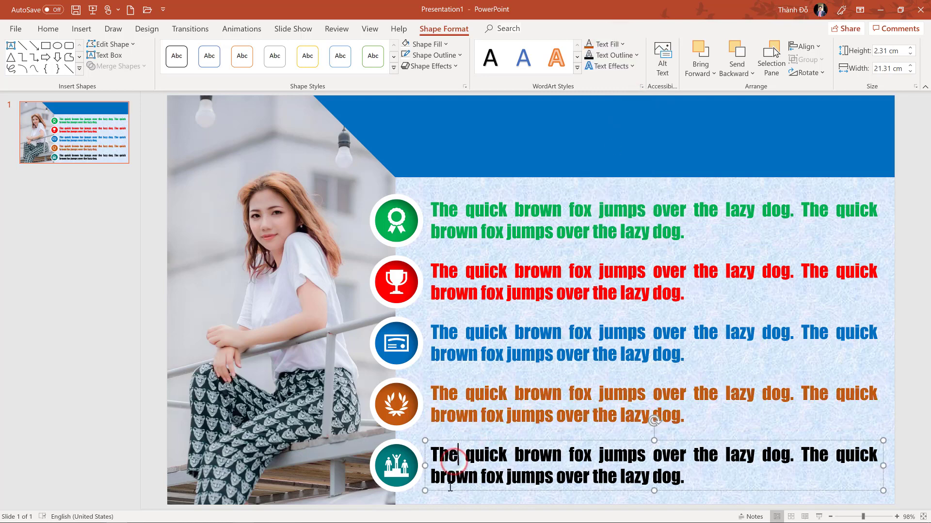
click(619, 43)
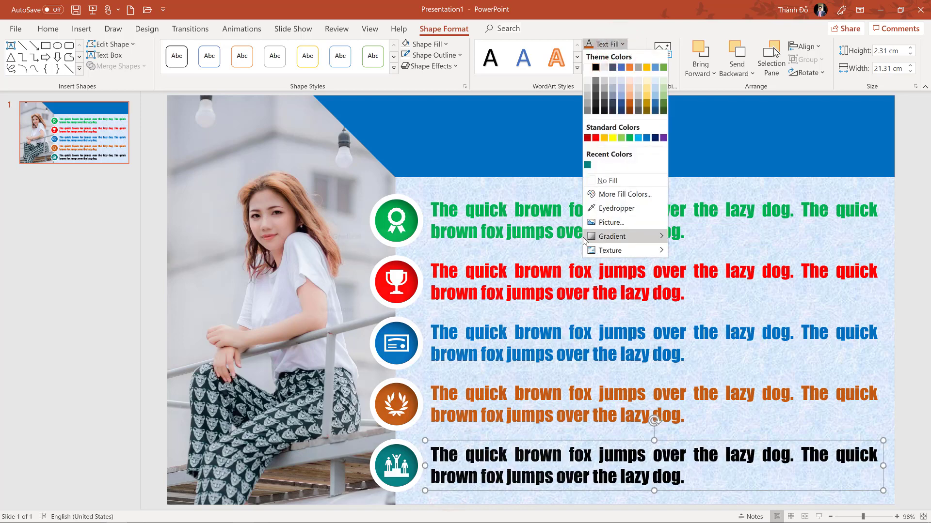
click(587, 166)
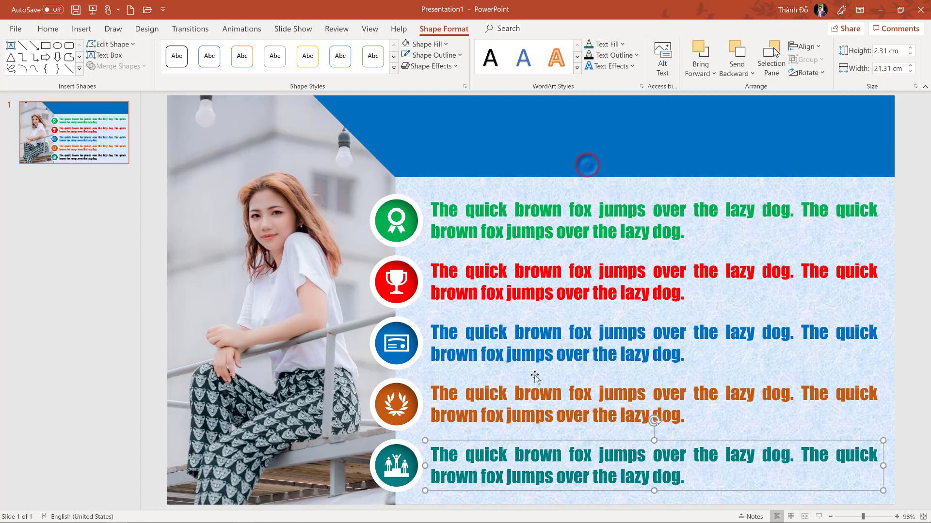
click(906, 403)
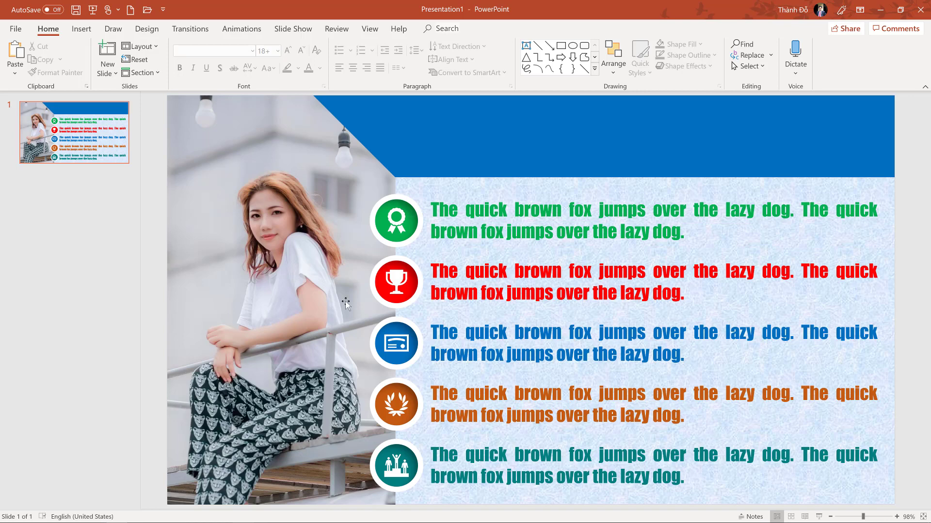
Step: Insert a WordArt 'Your text here' box onto the slide
click(86, 32)
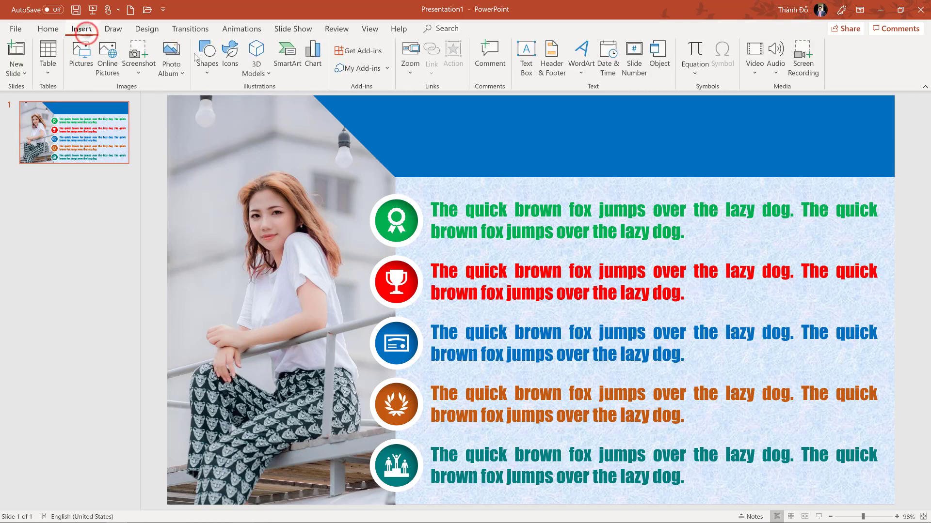
click(579, 74)
click(583, 98)
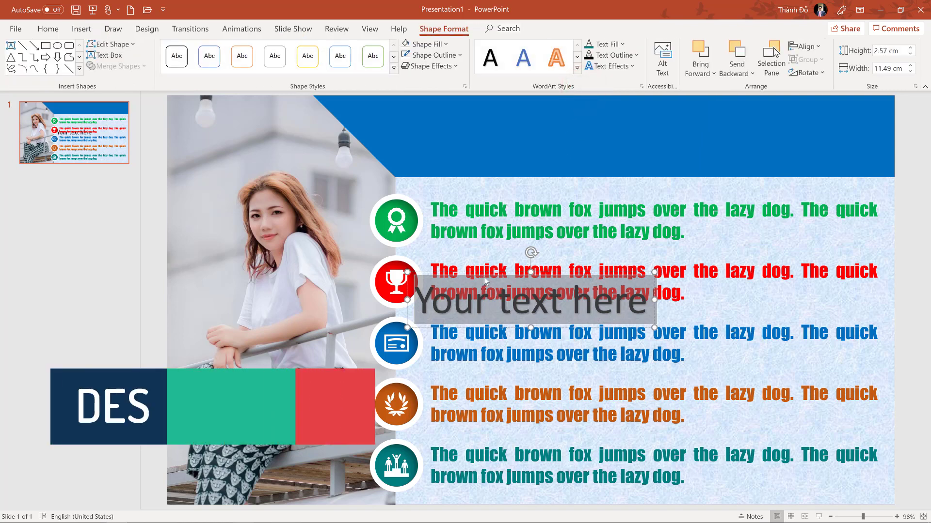
click(530, 279)
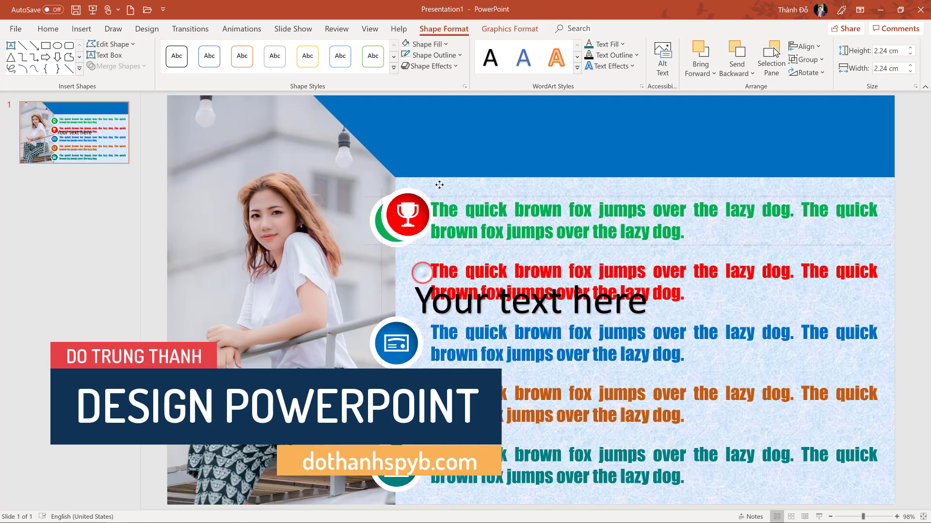
Step: Undo the accidental trophy icon move and drag the WordArt box into the top blue banner
drag(396, 278, 407, 199)
key(ctrl+z)
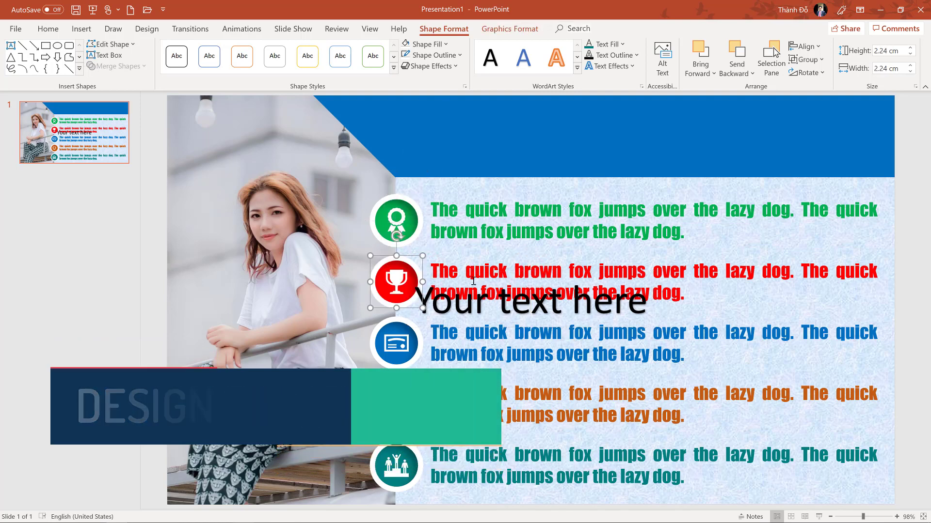
click(470, 286)
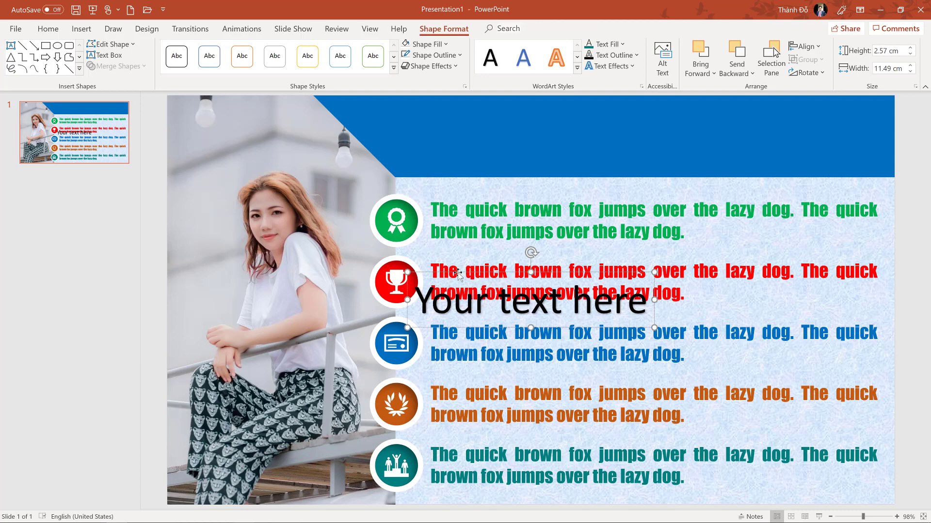
drag(458, 274, 474, 106)
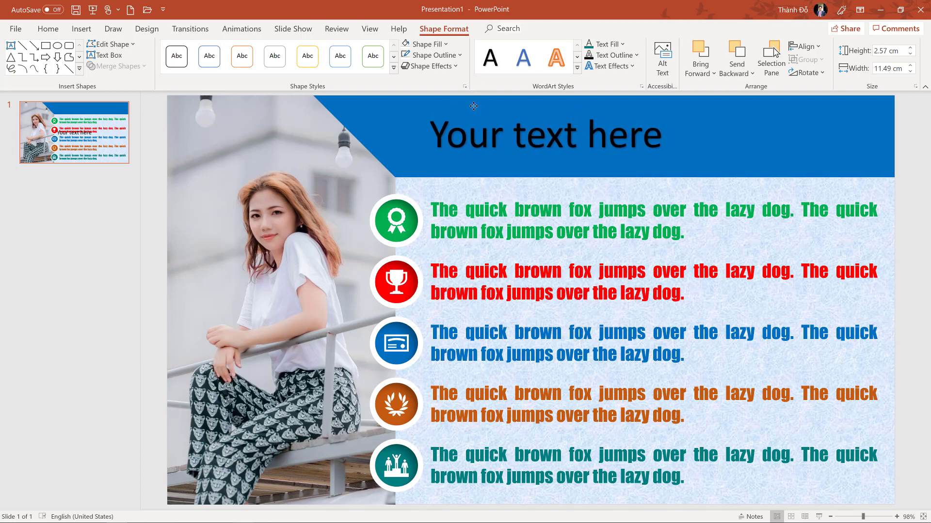
click(51, 29)
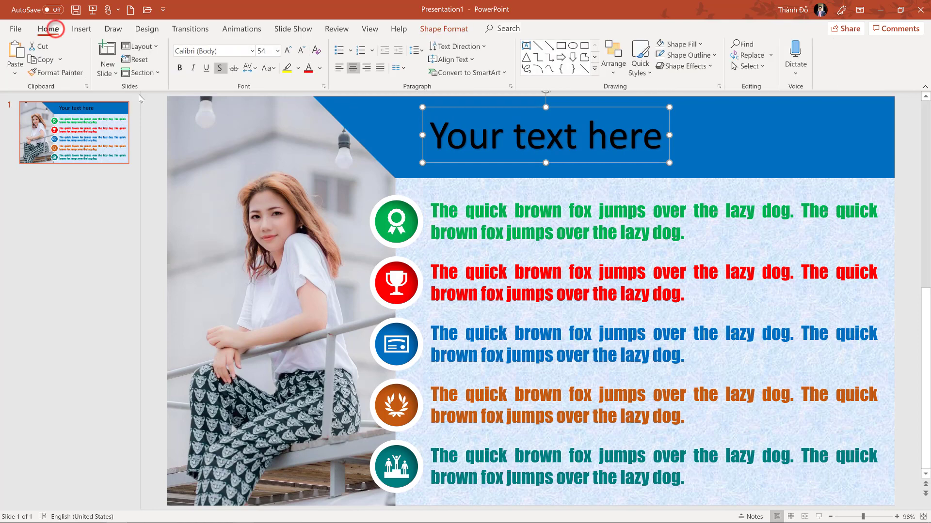
Step: Make the banner title text white in the Impact font, then select all its text
click(320, 68)
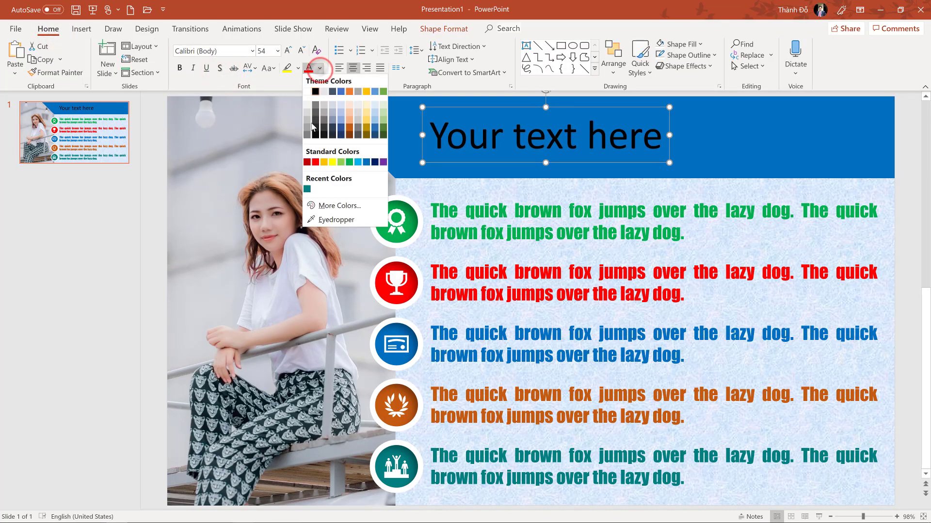
click(307, 92)
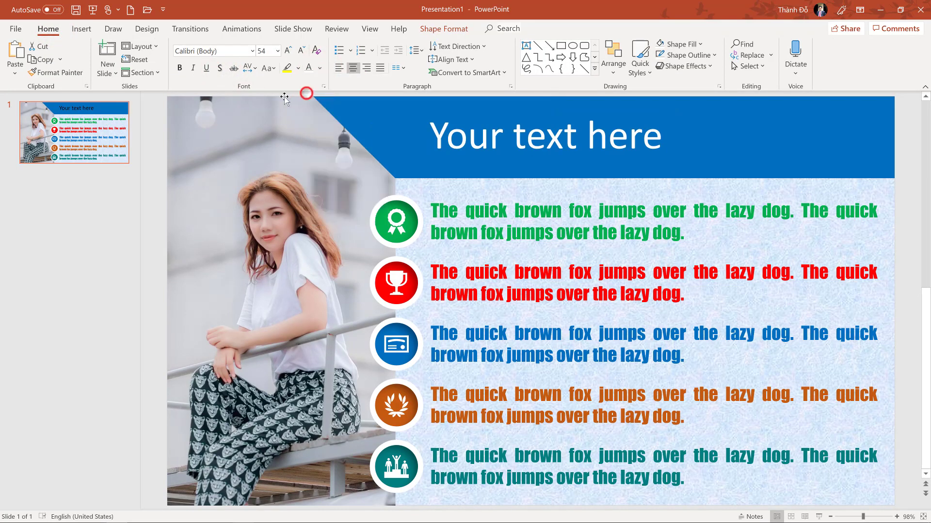
click(252, 51)
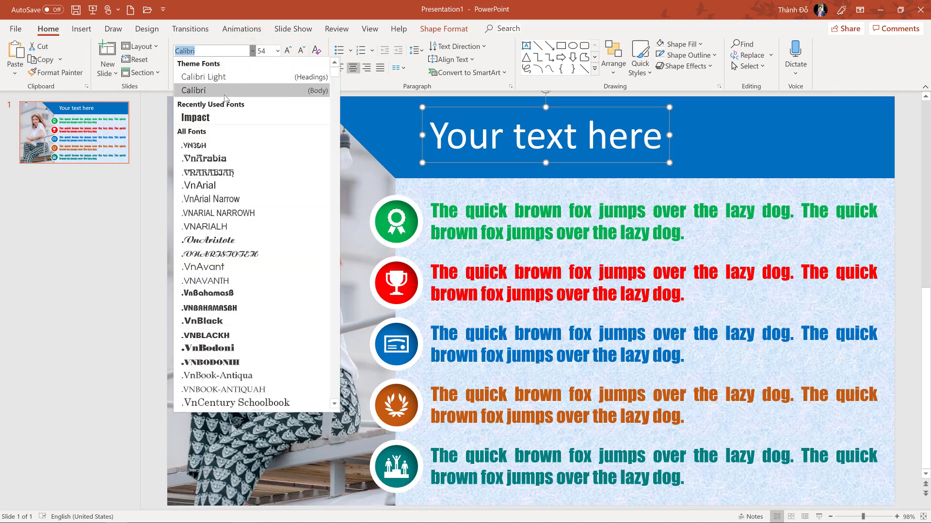
click(208, 118)
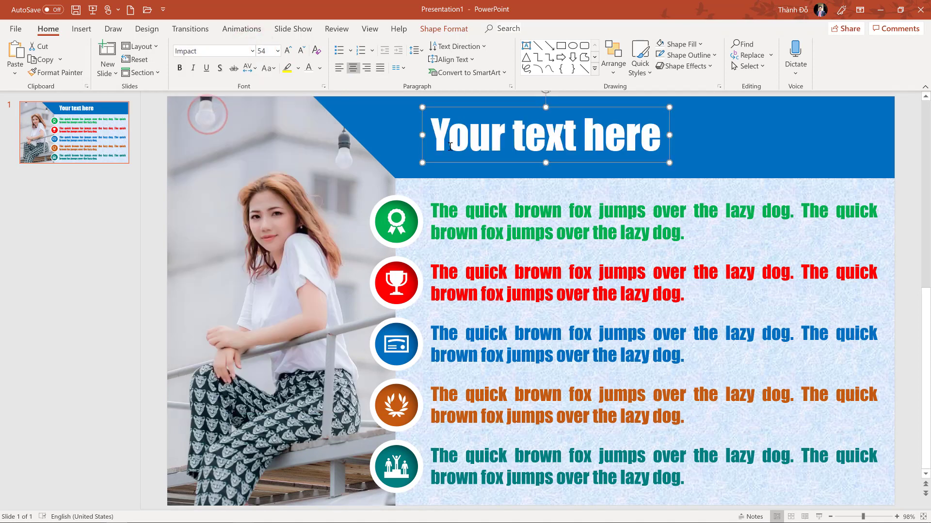
triple_click(449, 149)
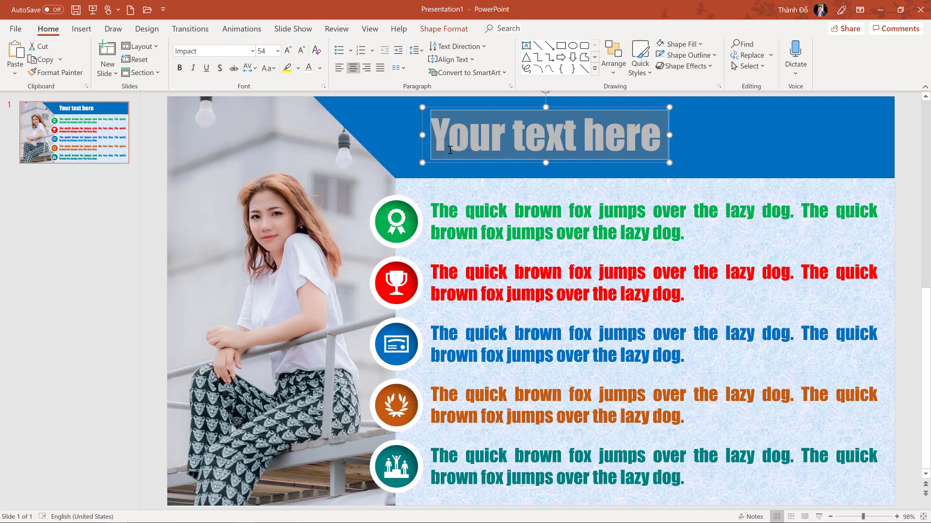
Step: Retype the title as 'Design Powerpoint', shift it right, and enlarge it to 60 pt
text(De)
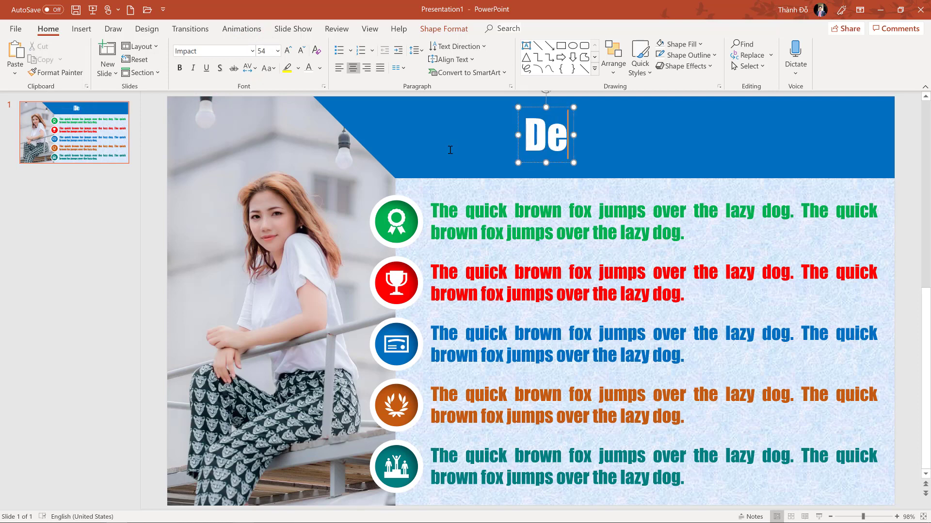
text(sign )
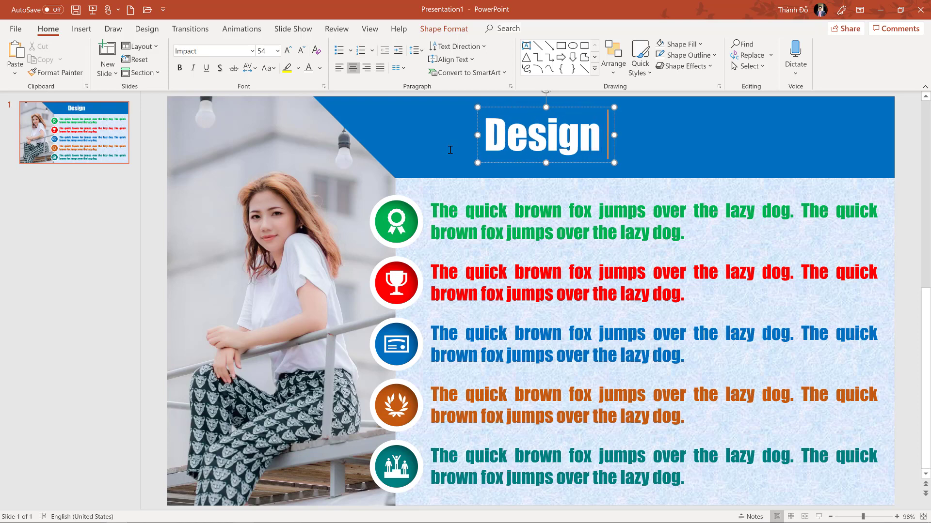
text(p)
key(BackSpace)
text(Po)
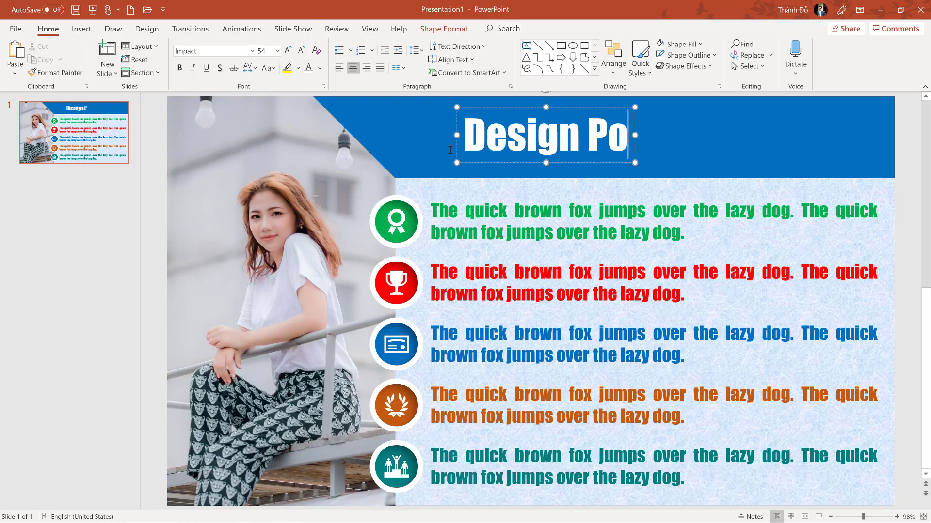
text(werpoin)
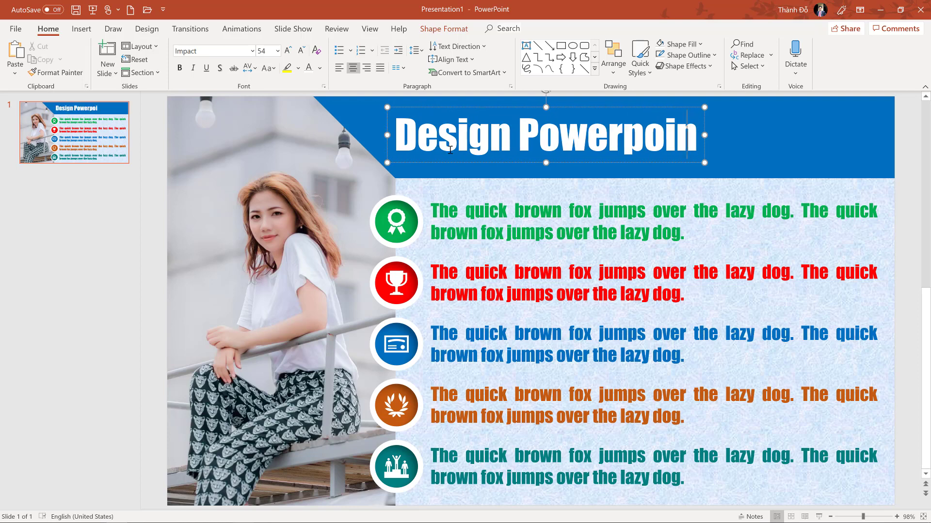
text(t)
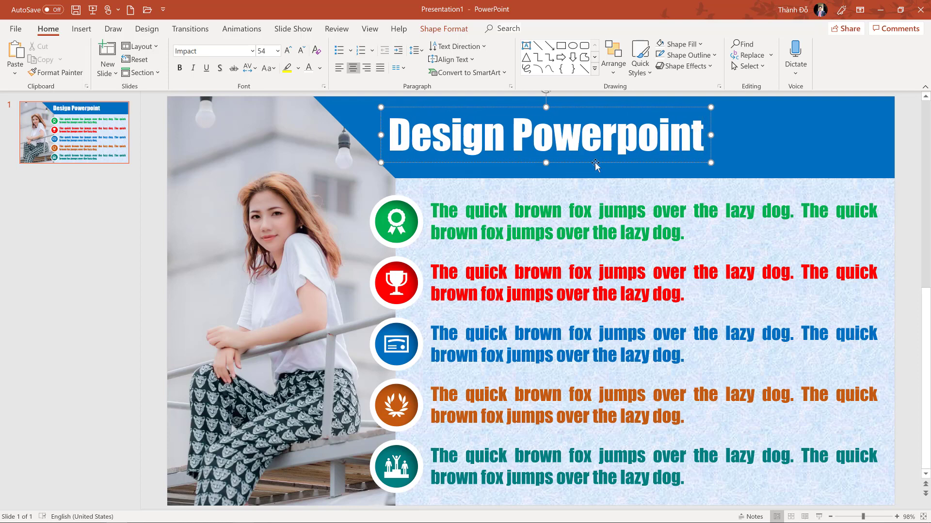
mouse_move(595, 165)
mouse_down()
mouse_move(657, 165)
mouse_move(612, 169)
mouse_up()
key(ctrl+bracketright)
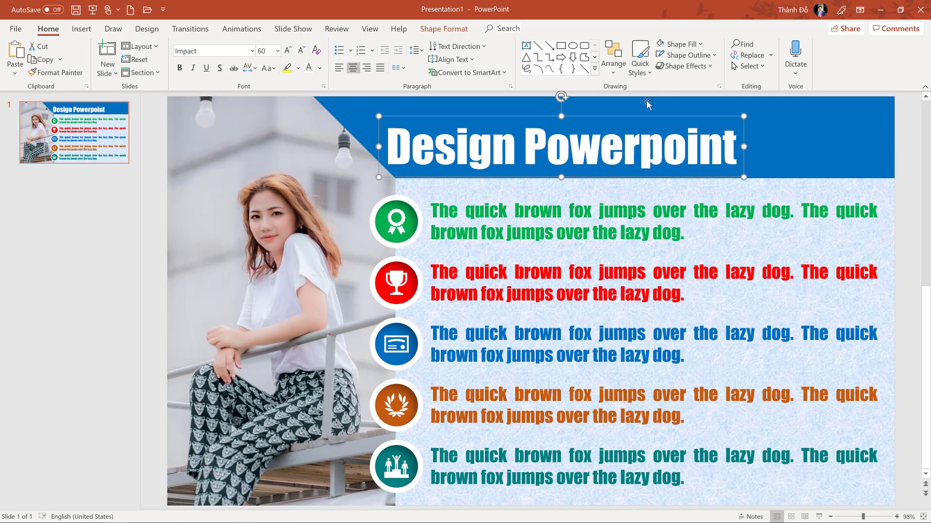
Step: Move the title box right and slightly up, and add a text shadow
click(637, 114)
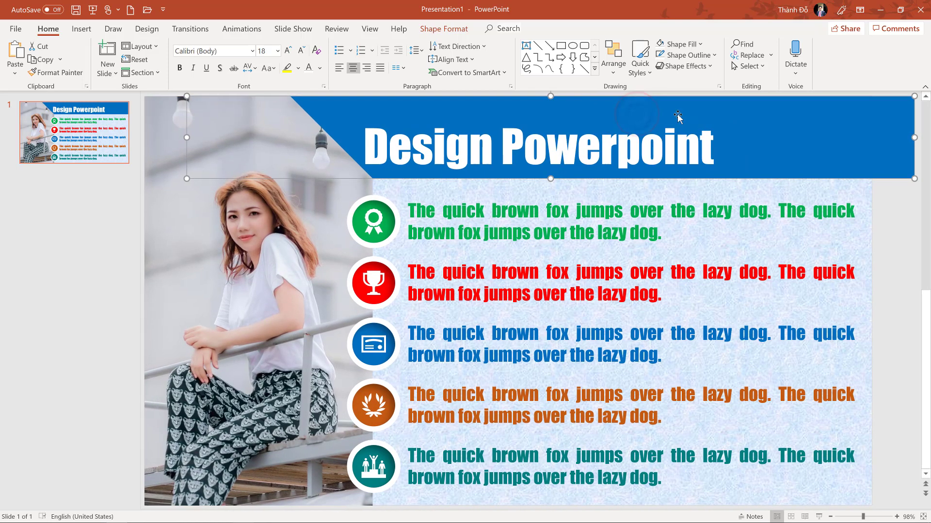
click(611, 143)
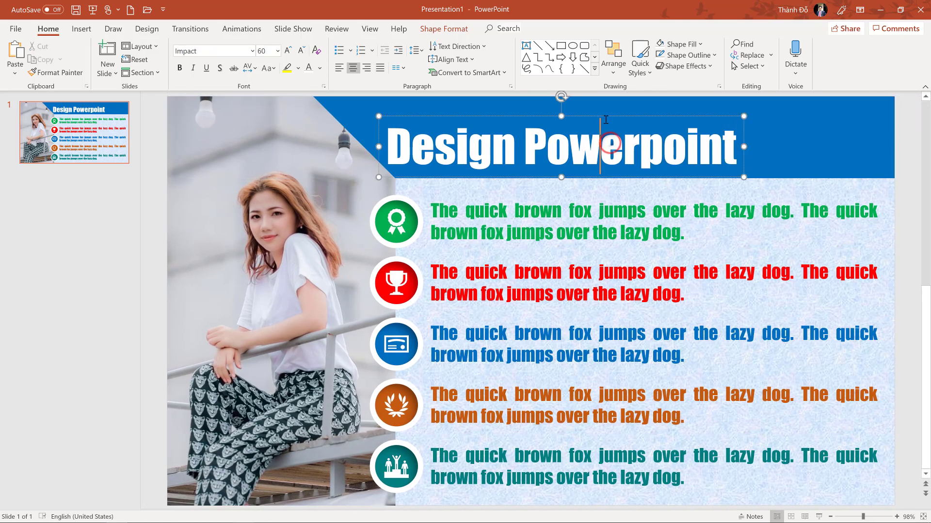
drag(604, 117, 648, 105)
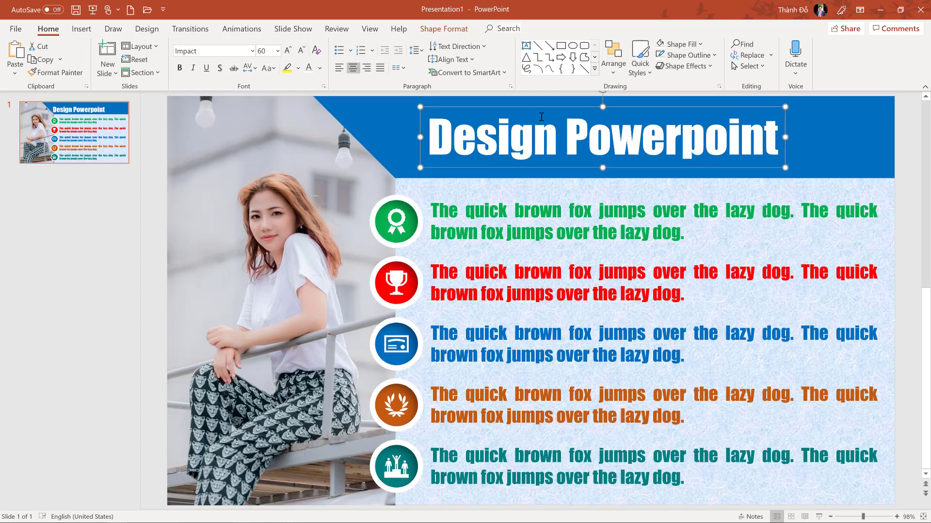
click(219, 68)
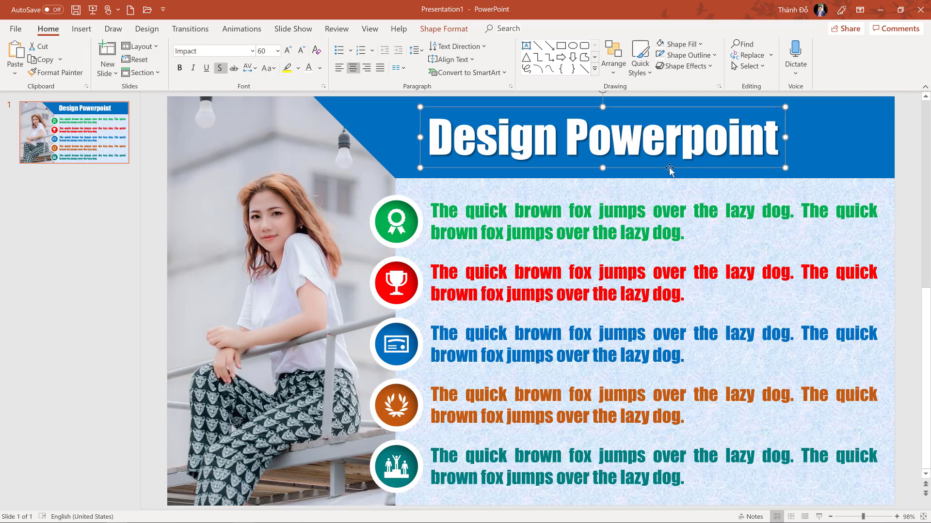
Step: Nudge the title further right in the banner and start the slideshow with F5
drag(669, 169, 682, 167)
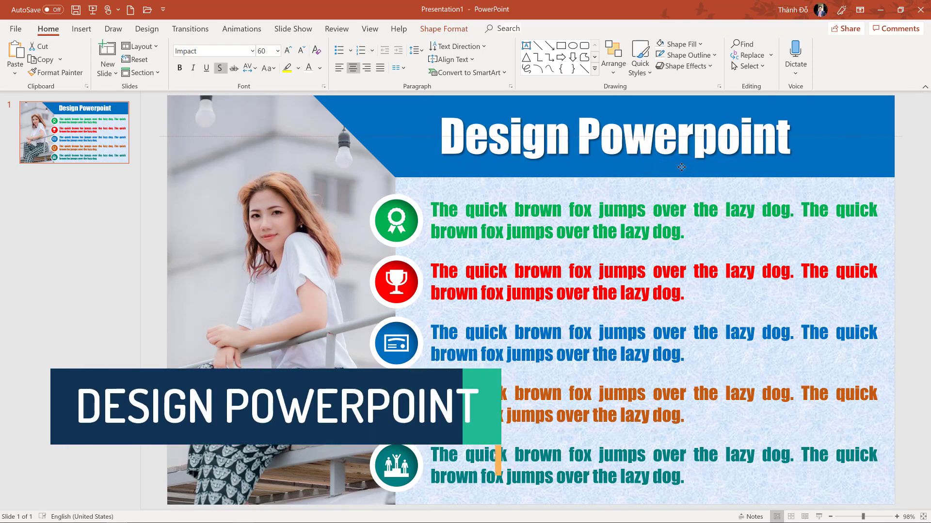
drag(681, 167, 695, 168)
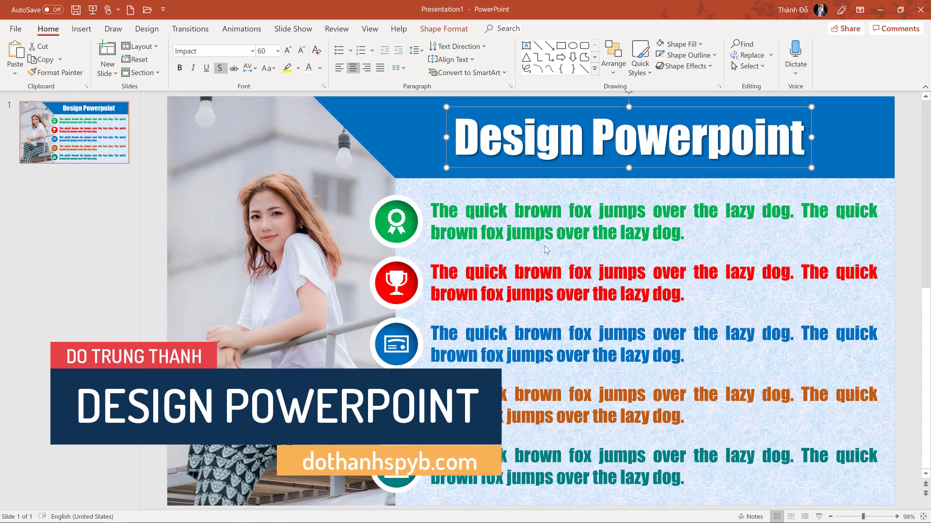
click(914, 195)
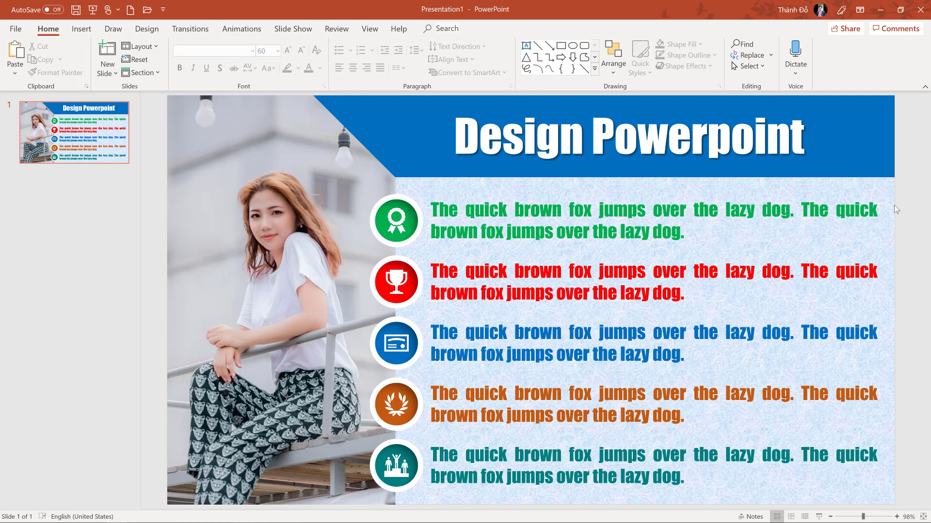
key(F5)
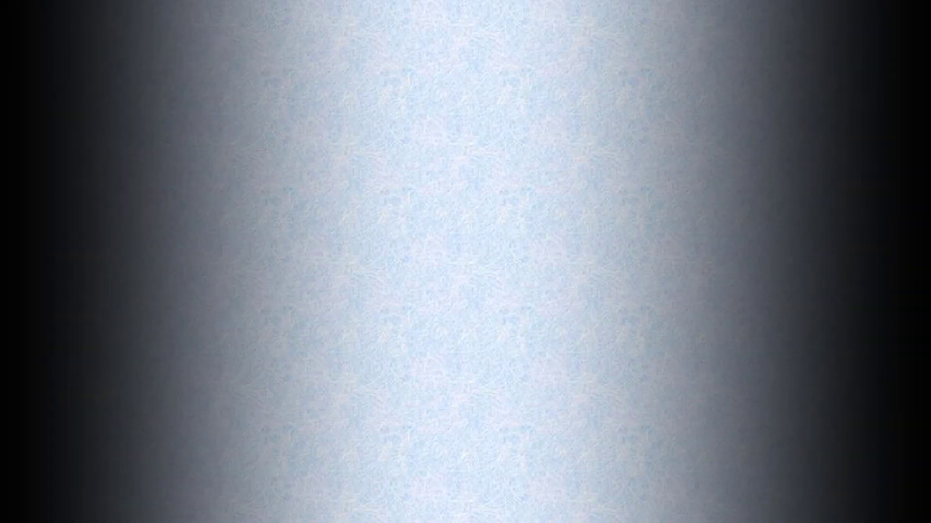